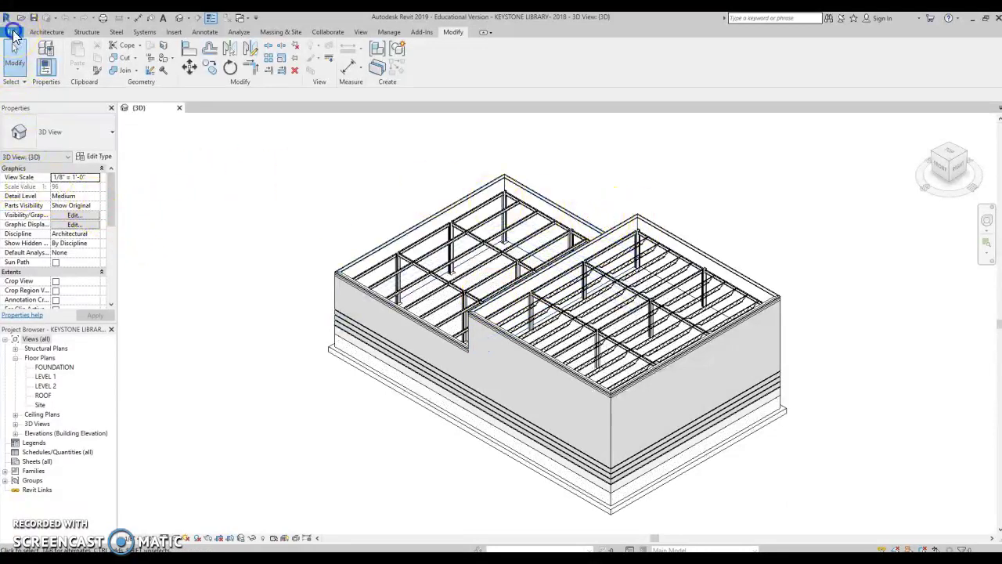
{"action": "left_click", "coordinate": [13, 33]}
{"action": "mouse_move", "coordinate": [38, 155]}
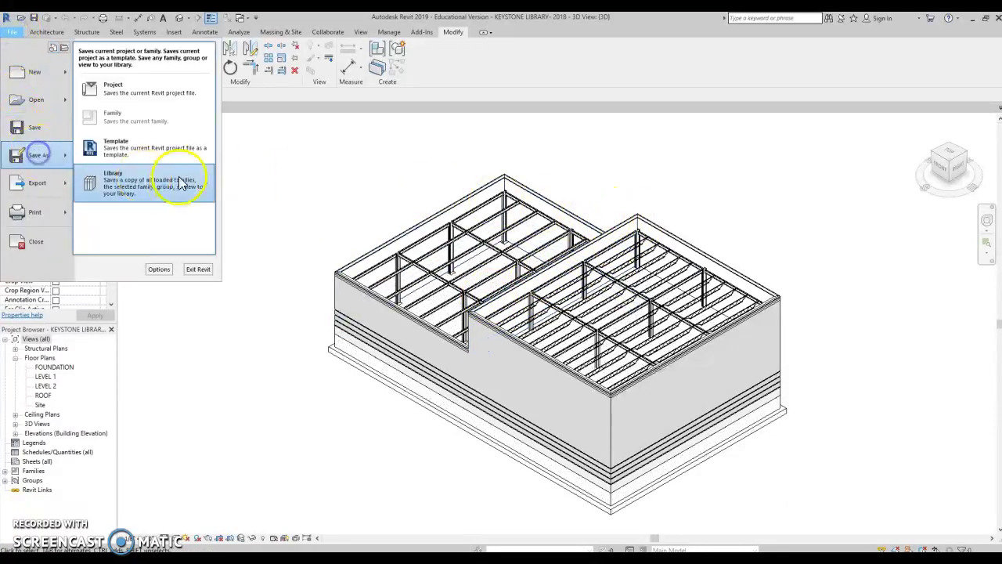
{"action": "left_click", "coordinate": [140, 94]}
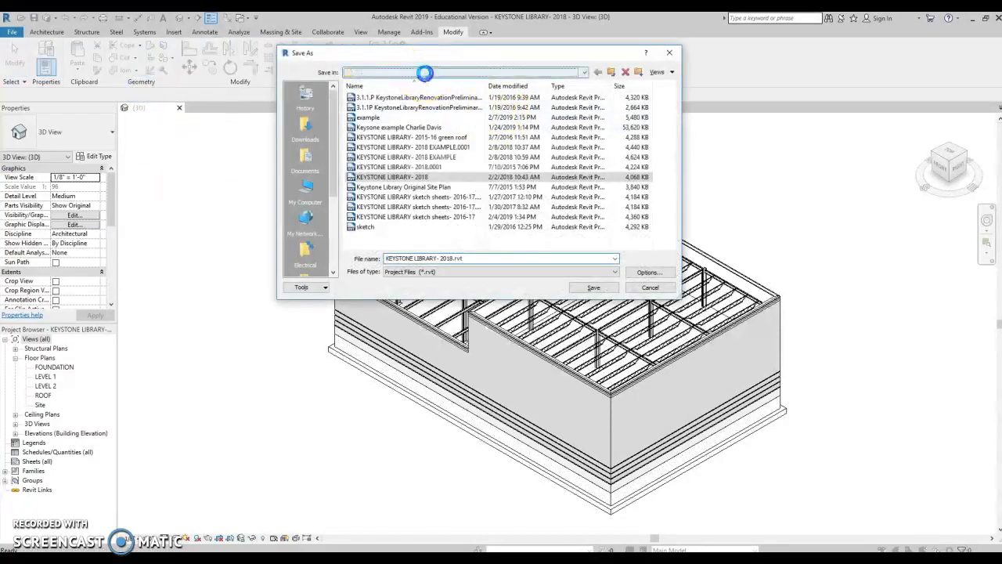
{"action": "left_click", "coordinate": [425, 73]}
{"action": "left_click", "coordinate": [426, 117]}
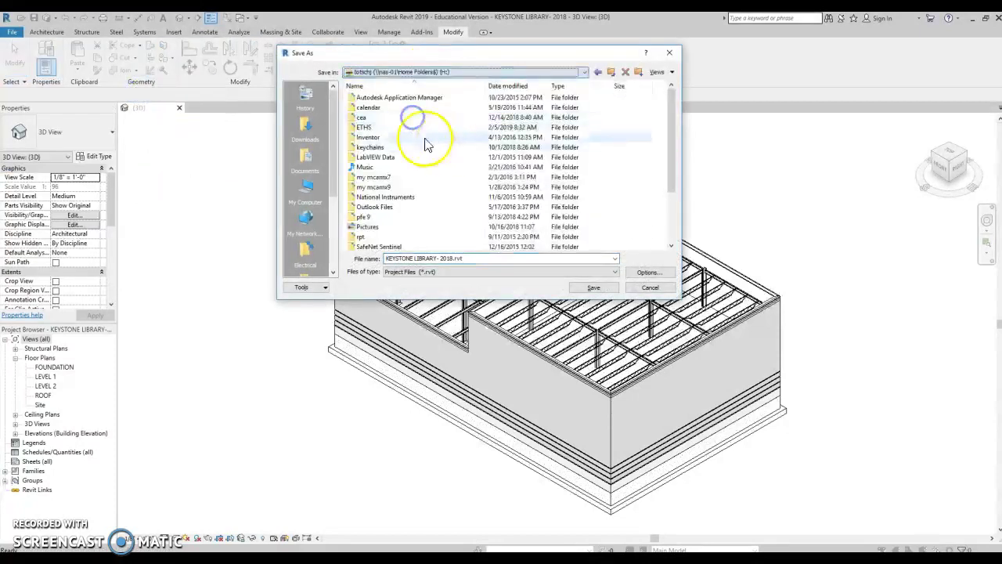
{"action": "double_click", "coordinate": [364, 128]}
{"action": "left_click", "coordinate": [362, 118]}
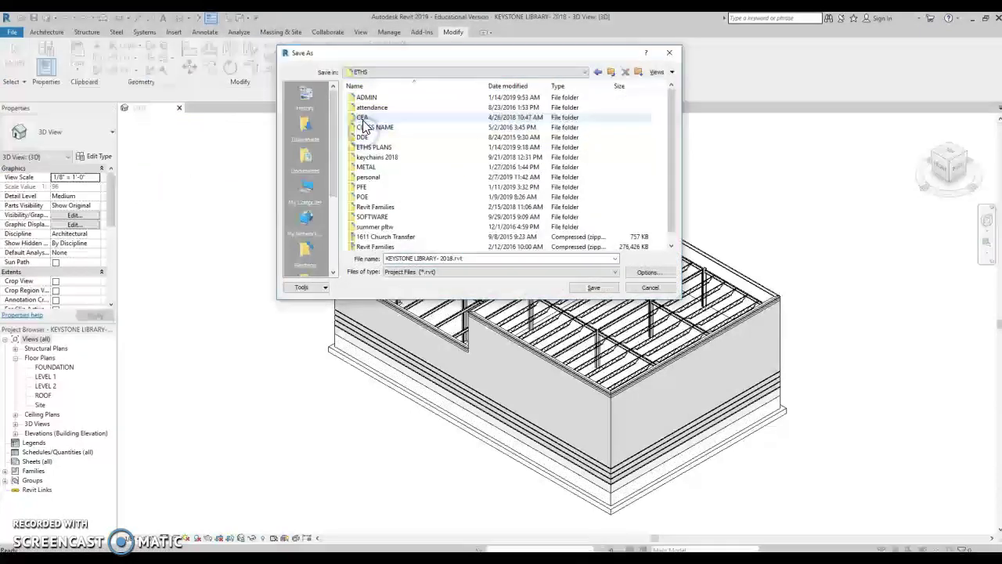
{"action": "left_click", "coordinate": [622, 289]}
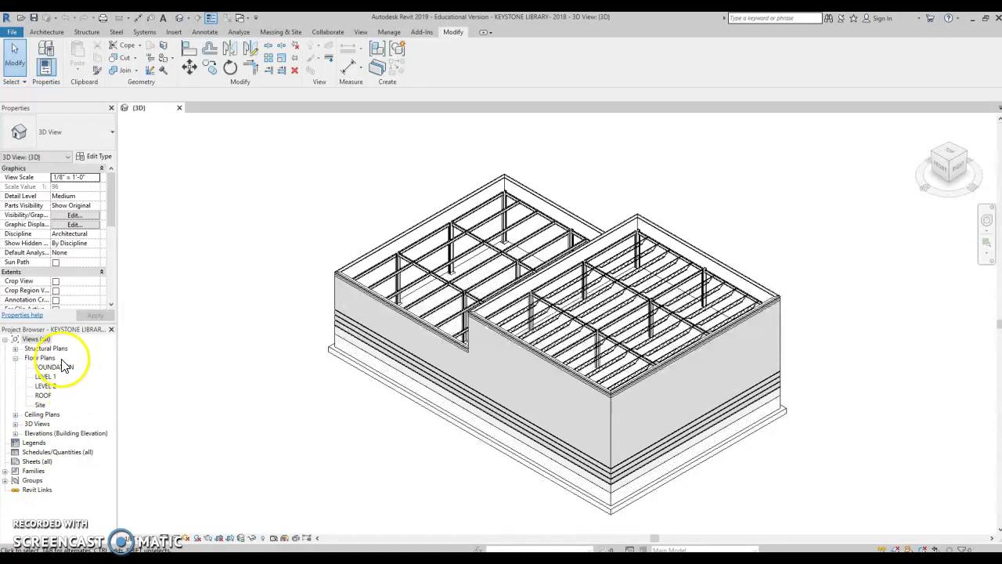
In the LEVEL 1 floor plan, delete the exterior wall running along grid line 1.
{"action": "double_click", "coordinate": [49, 377]}
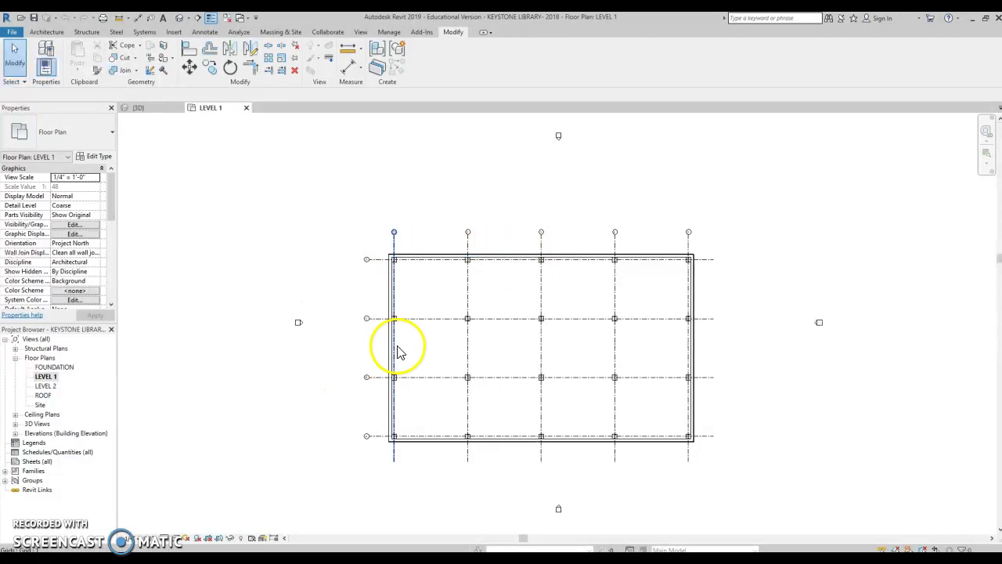
{"action": "middle_click_drag", "start_coordinate": [398, 352], "coordinate": [454, 351]}
{"action": "scroll", "coordinate": [441, 352], "scroll_direction": "up", "scroll_amount": 2}
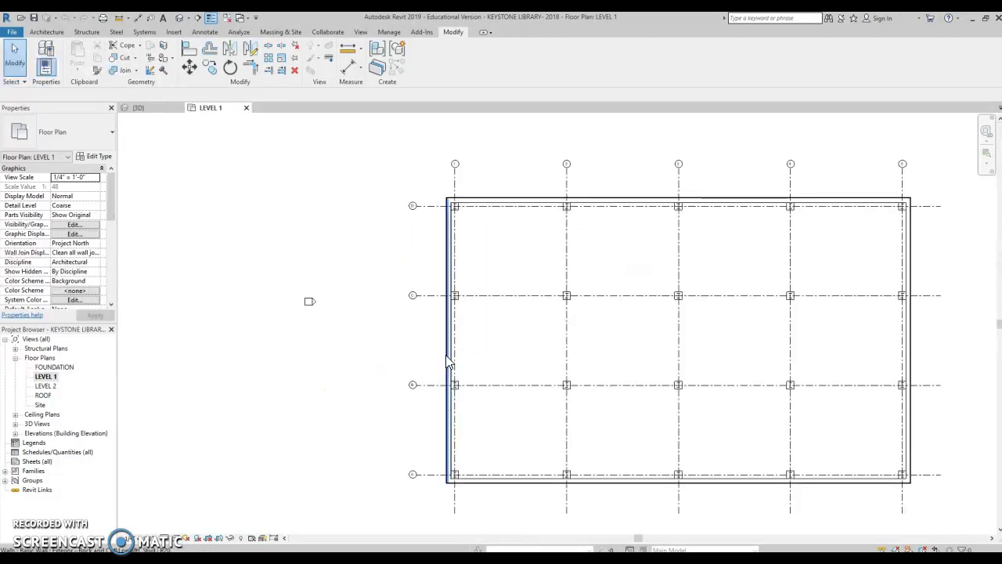
{"action": "left_click", "coordinate": [451, 362]}
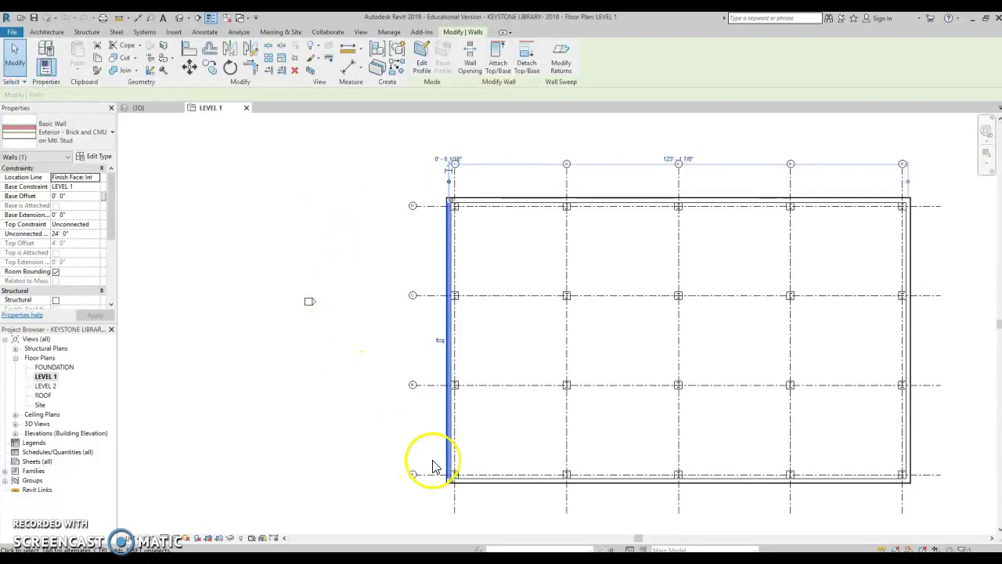
{"action": "left_click", "coordinate": [500, 319]}
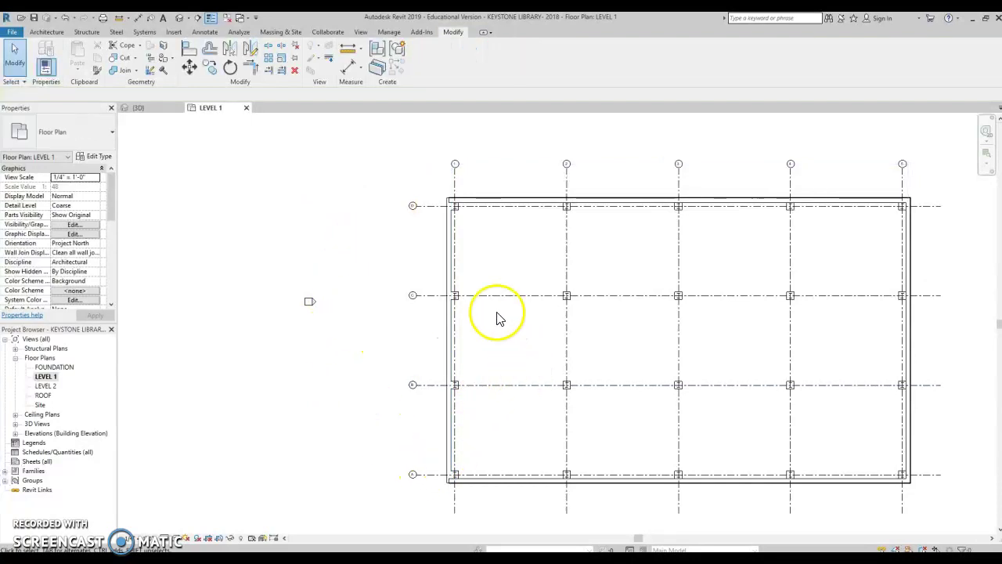
{"action": "left_click", "coordinate": [480, 206]}
{"action": "left_click", "coordinate": [267, 177]}
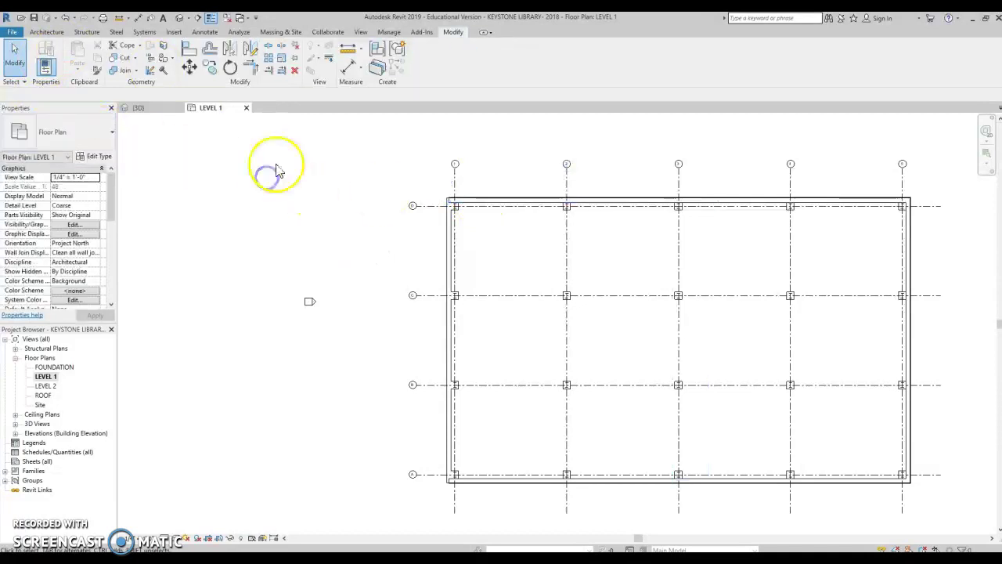
Start a wall of type Exterior - Brick and CMU on Mtl. Stud and set the LEVEL 1 plan's detail level to Fine.
{"action": "left_click", "coordinate": [45, 32]}
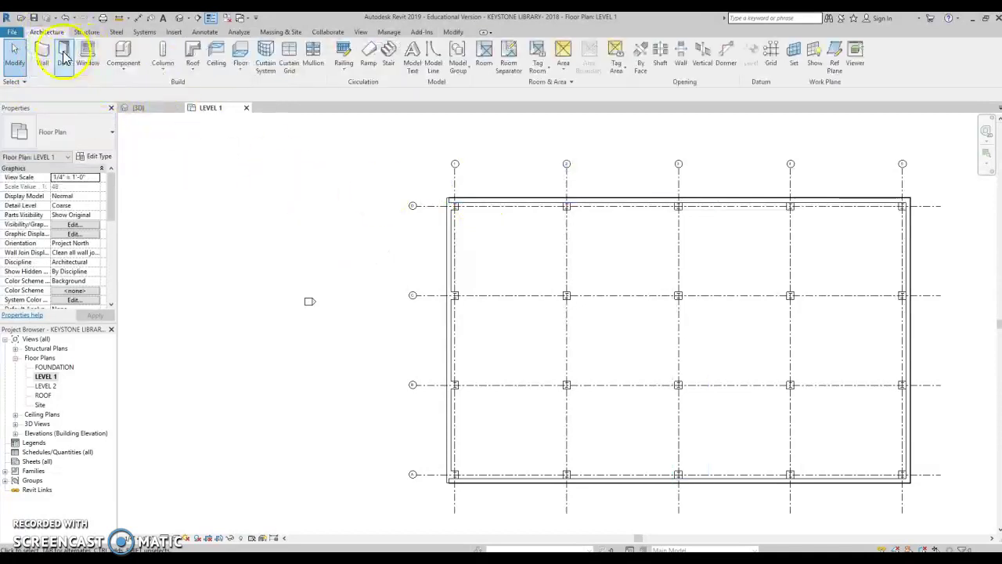
{"action": "left_click", "coordinate": [46, 52]}
{"action": "left_click", "coordinate": [82, 127]}
{"action": "scroll", "coordinate": [69, 219], "scroll_direction": "up", "scroll_amount": 5}
{"action": "left_click", "coordinate": [51, 192]}
{"action": "scroll", "coordinate": [456, 183], "scroll_direction": "up", "scroll_amount": 5}
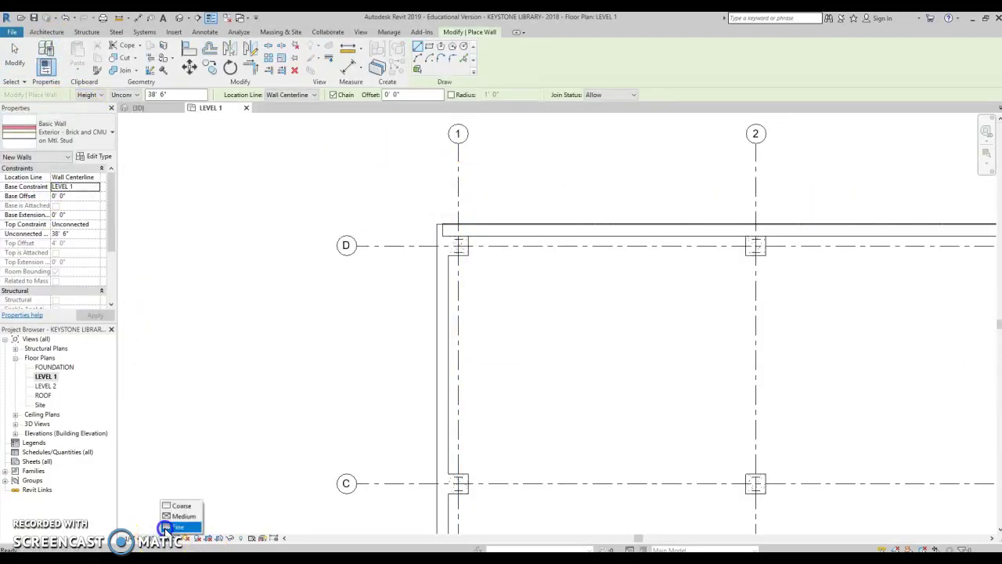
{"action": "left_click", "coordinate": [167, 527]}
{"action": "scroll", "coordinate": [450, 249], "scroll_direction": "up", "scroll_amount": 4}
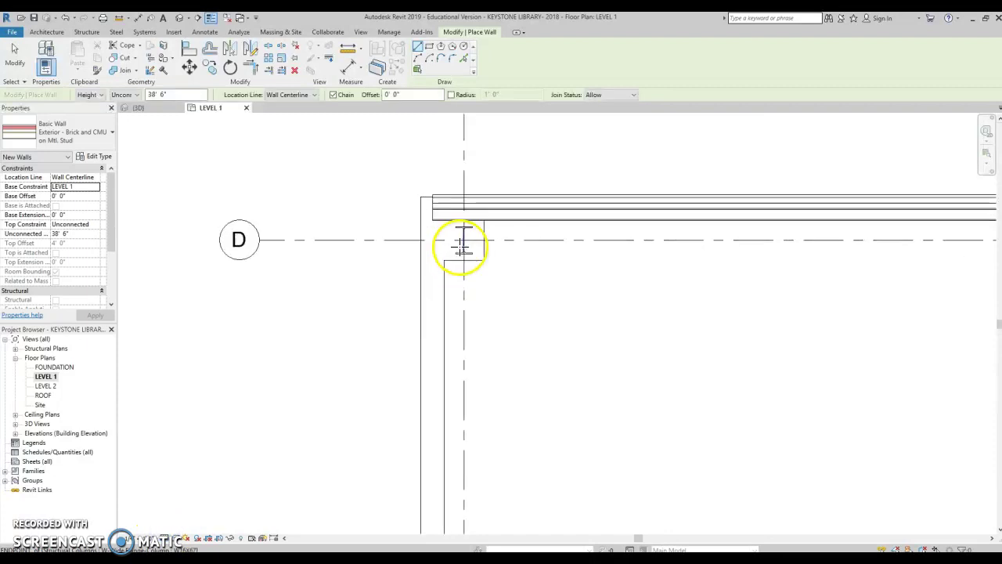
With the location line on the exterior finish face, draw an angled wall about 55' long outward from the building corner at grids D and 1.
{"action": "left_click", "coordinate": [286, 95]}
{"action": "left_click", "coordinate": [288, 122]}
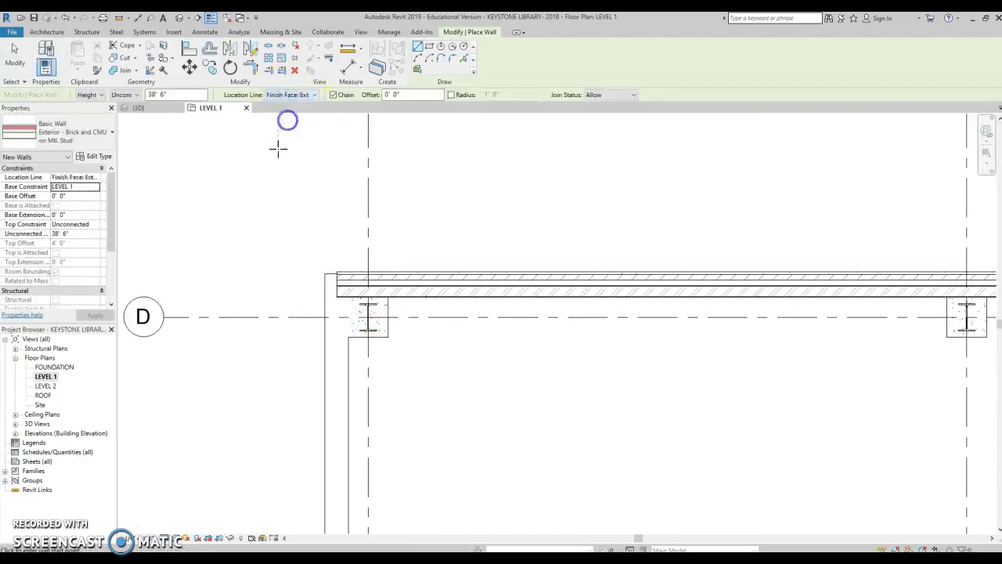
{"action": "left_click", "coordinate": [334, 274]}
{"action": "scroll", "coordinate": [335, 273], "scroll_direction": "up", "scroll_amount": 3}
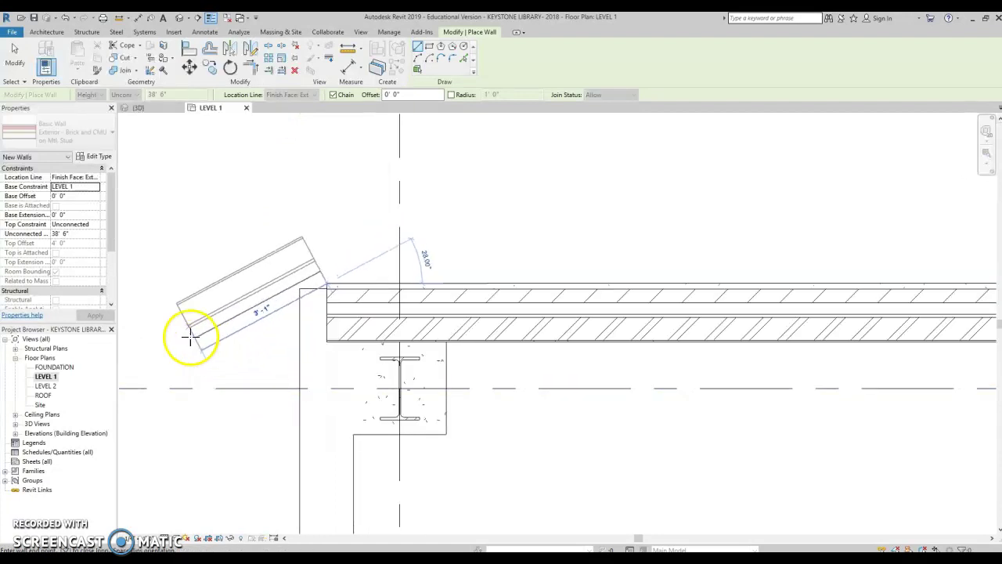
{"action": "scroll", "coordinate": [155, 370], "scroll_direction": "down", "scroll_amount": 5}
{"action": "middle_click_drag", "start_coordinate": [150, 372], "coordinate": [626, 30]}
{"action": "scroll", "coordinate": [525, 330], "scroll_direction": "down", "scroll_amount": 2}
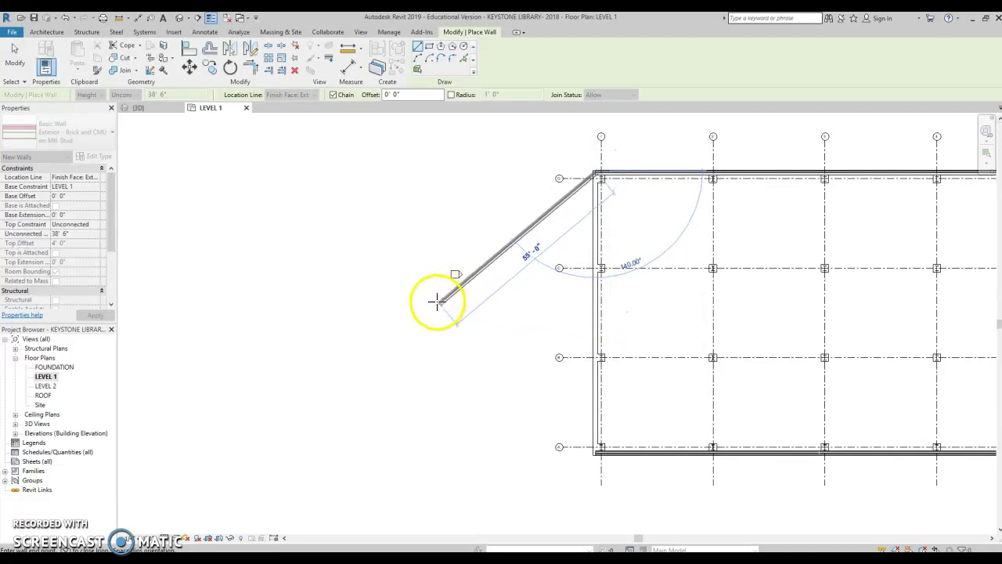
{"action": "left_click", "coordinate": [437, 301]}
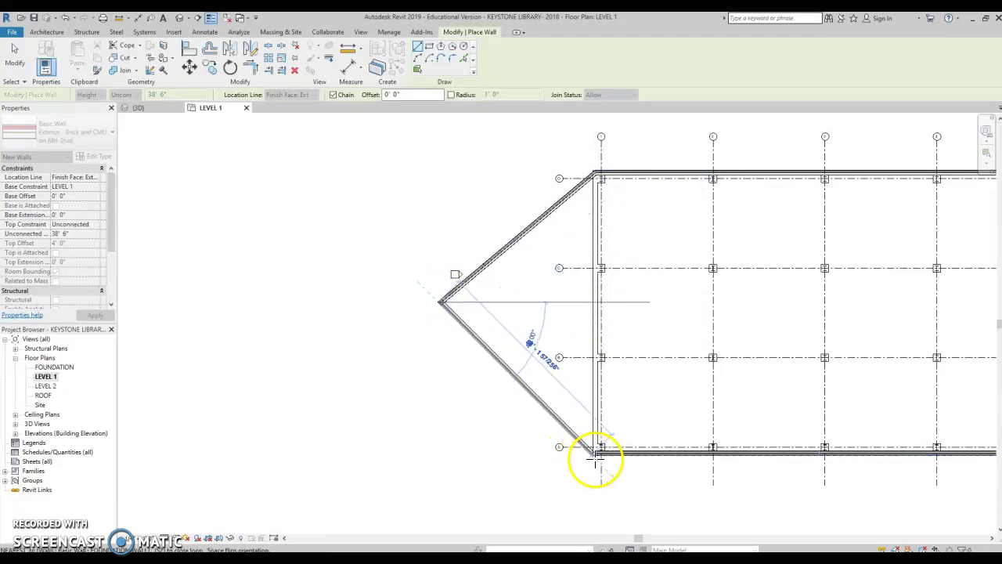
Continue with a second angled wall from the outer point back to the building corner at grids A and 1, and finish the wall chain.
{"action": "scroll", "coordinate": [600, 458], "scroll_direction": "up", "scroll_amount": 3}
{"action": "scroll", "coordinate": [600, 458], "scroll_direction": "up", "scroll_amount": 5}
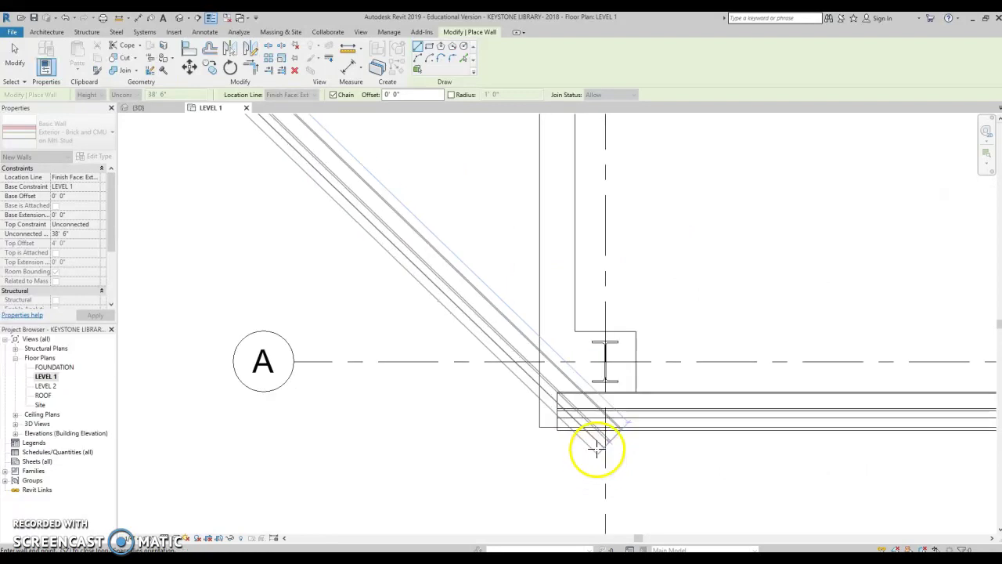
{"action": "left_click", "coordinate": [556, 424]}
{"action": "scroll", "coordinate": [661, 313], "scroll_direction": "down", "scroll_amount": 5}
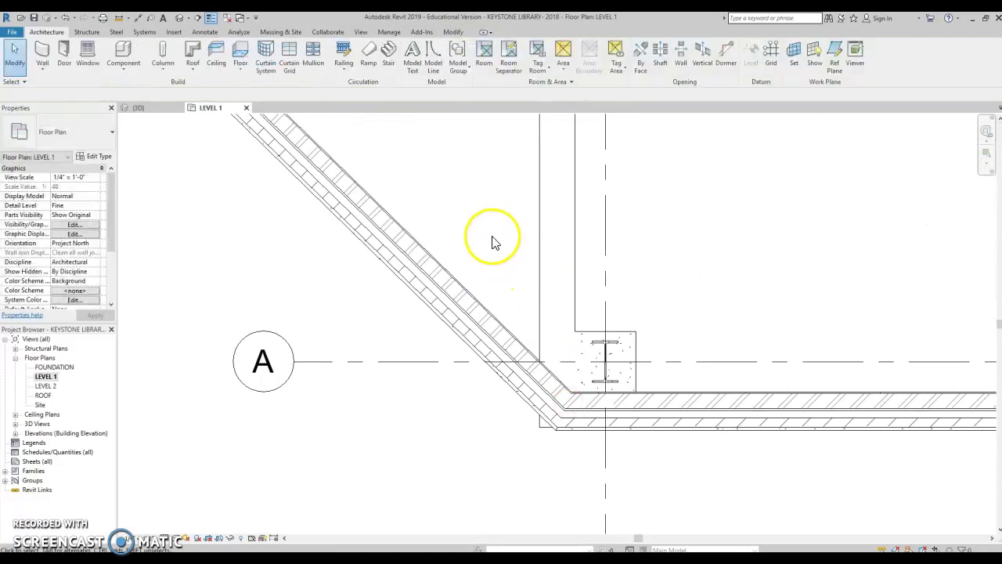
In the 3D view, set the top constraint of both new angled walls to Up to level: LEVEL 2.
{"action": "scroll", "coordinate": [491, 243], "scroll_direction": "down", "scroll_amount": 2}
{"action": "middle_click_drag", "start_coordinate": [499, 253], "coordinate": [520, 335]}
{"action": "scroll", "coordinate": [513, 341], "scroll_direction": "down", "scroll_amount": 3}
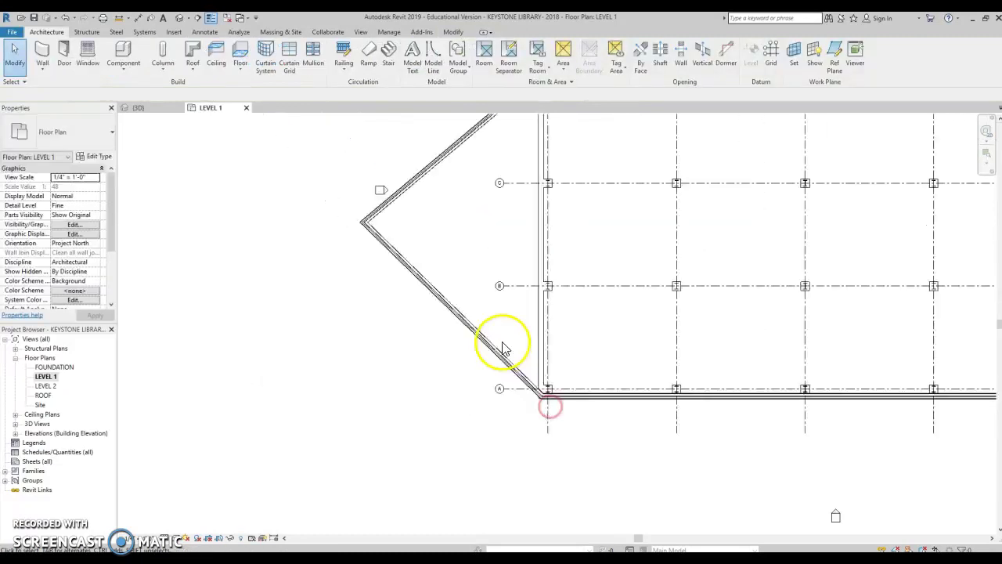
{"action": "left_click", "coordinate": [179, 17]}
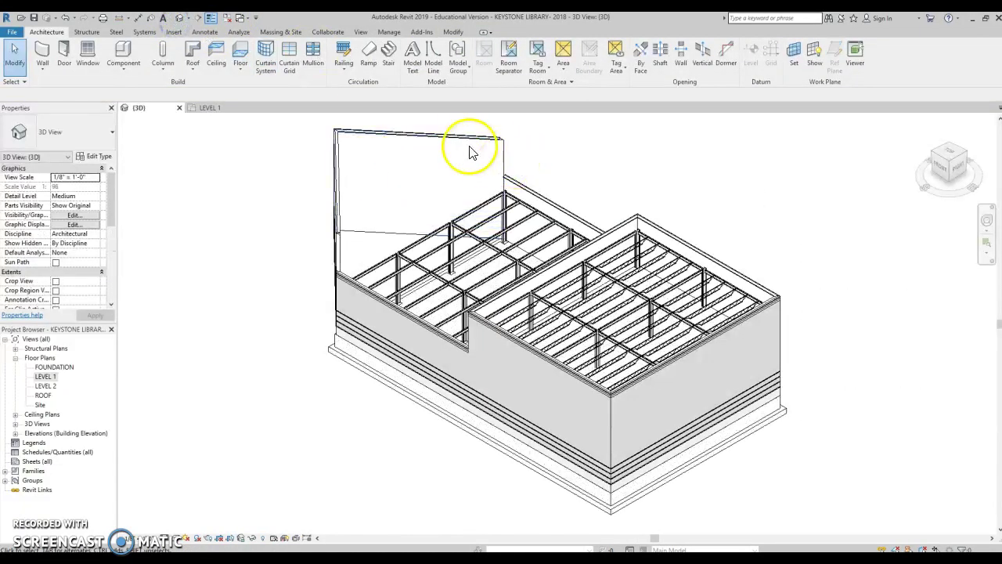
{"action": "left_click", "coordinate": [480, 146]}
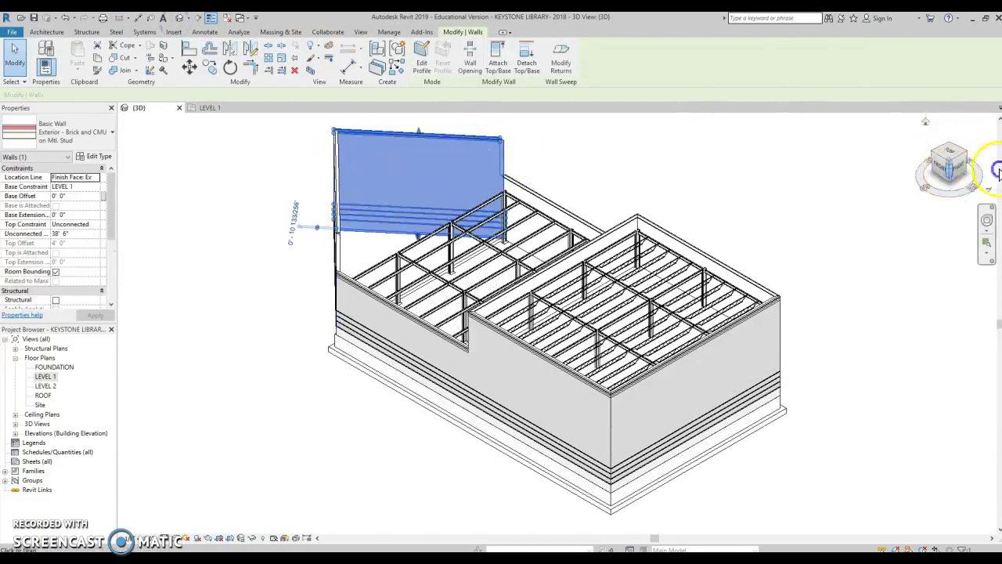
{"action": "left_click", "coordinate": [951, 176]}
{"action": "middle_click_drag", "start_coordinate": [814, 133], "coordinate": [774, 154], "text": "shift"}
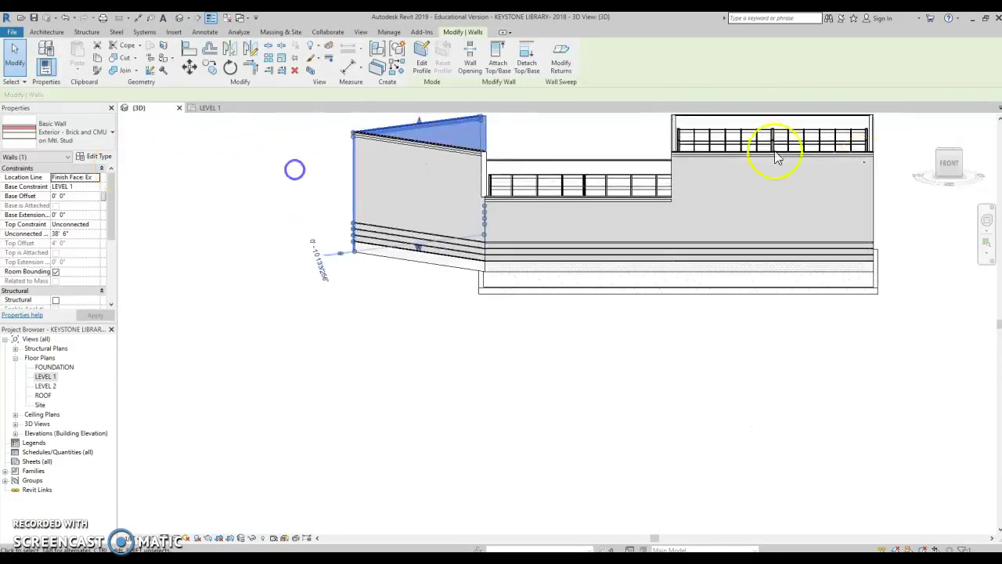
{"action": "left_click", "coordinate": [484, 167], "text": "ctrl"}
{"action": "left_click", "coordinate": [94, 225]}
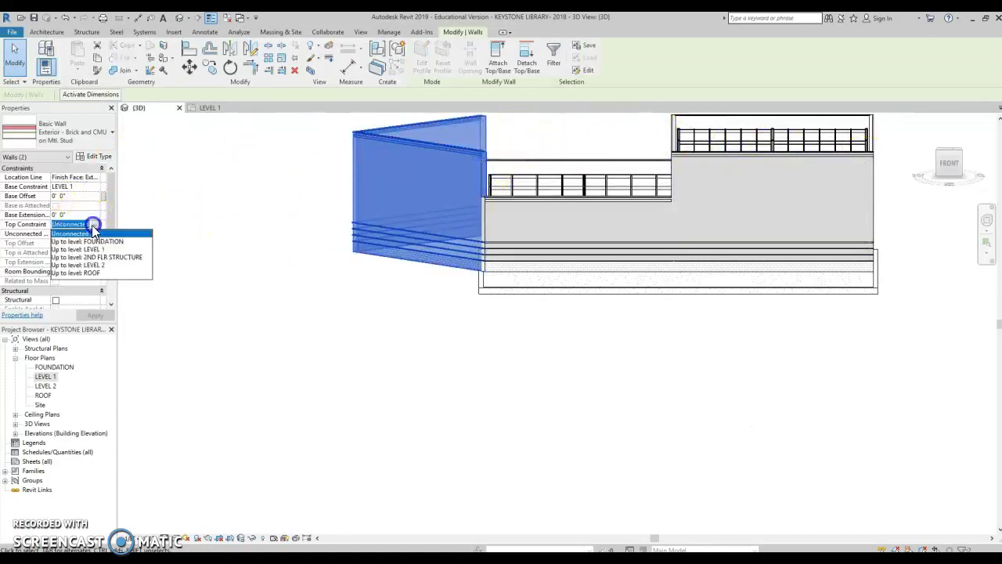
{"action": "left_click", "coordinate": [84, 266]}
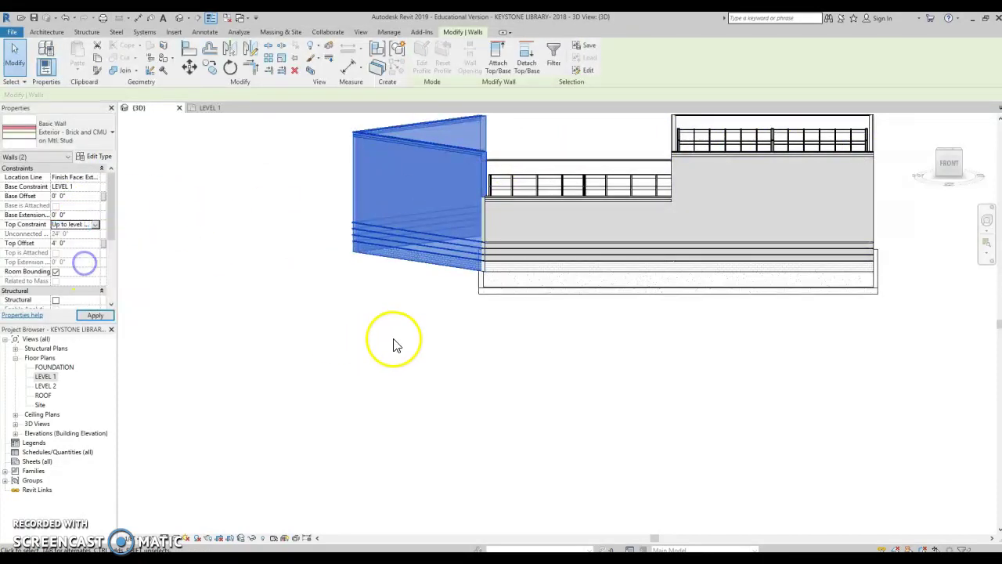
{"action": "left_click", "coordinate": [396, 334]}
Delete the foundation wall along grid line 1, behind the new angled walls.
{"action": "scroll", "coordinate": [494, 211], "scroll_direction": "up", "scroll_amount": 2}
{"action": "scroll", "coordinate": [493, 211], "scroll_direction": "up", "scroll_amount": 1}
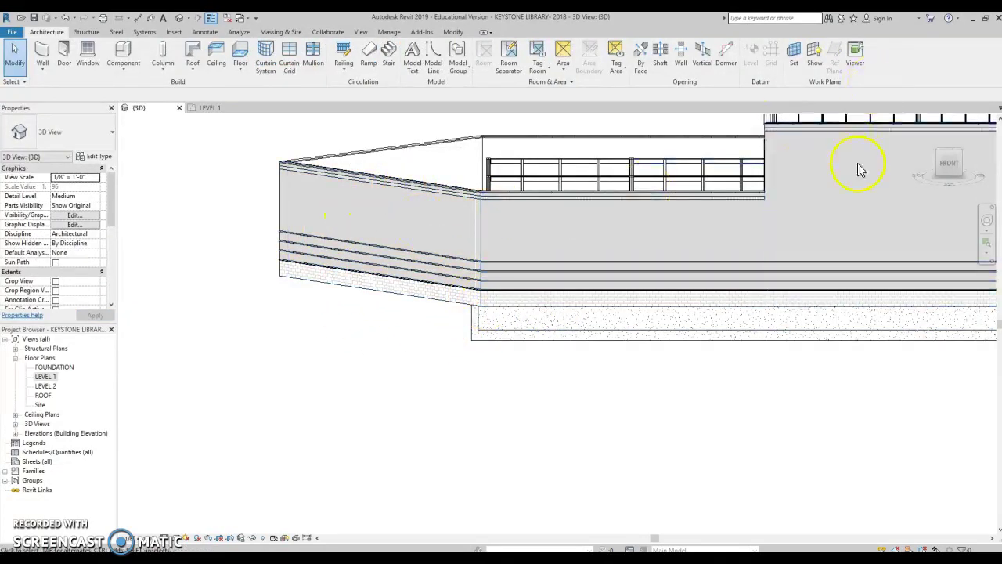
{"action": "left_click_drag", "start_coordinate": [949, 165], "coordinate": [144, 118]}
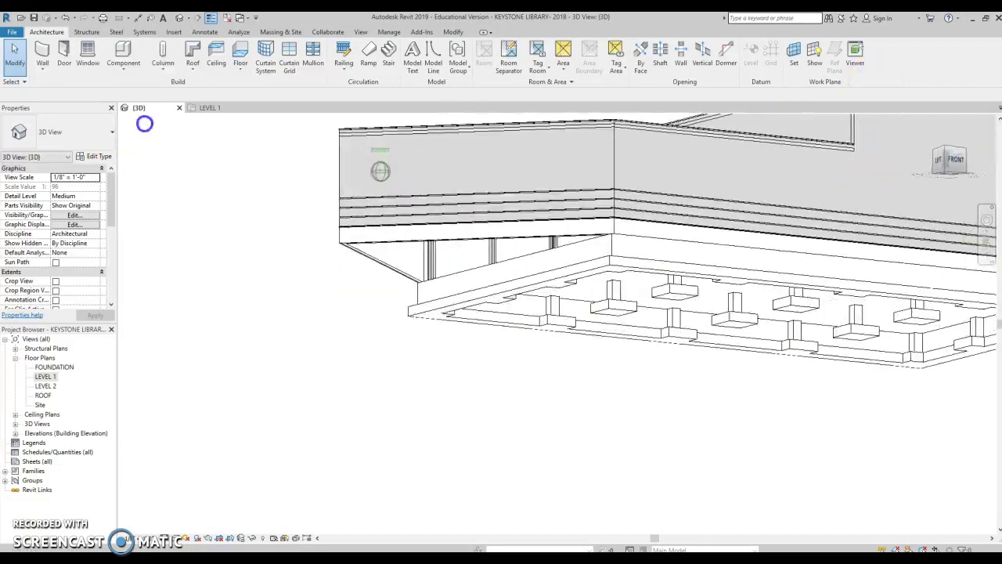
{"action": "left_click", "coordinate": [535, 271]}
{"action": "left_click", "coordinate": [536, 274]}
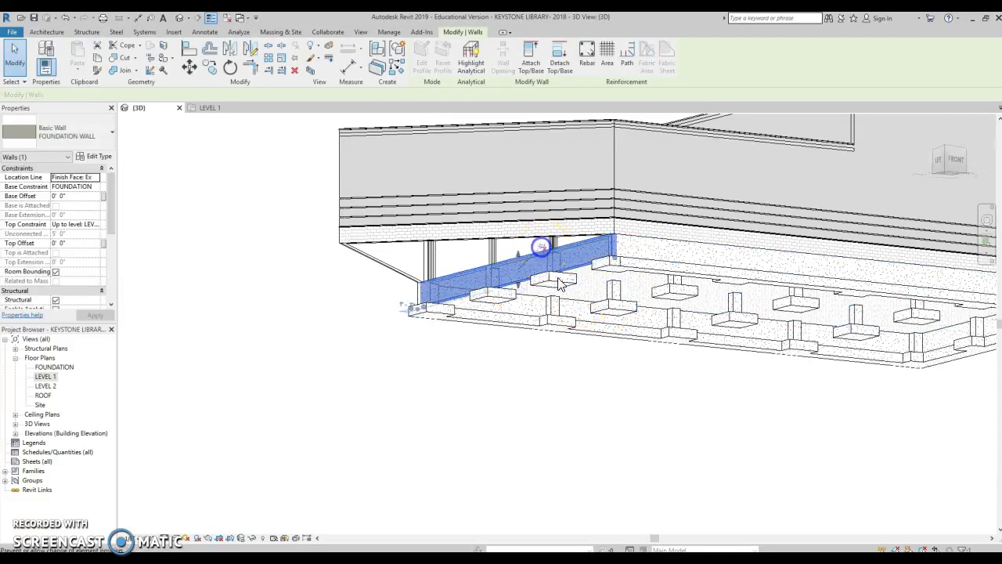
{"action": "left_click", "coordinate": [642, 411]}
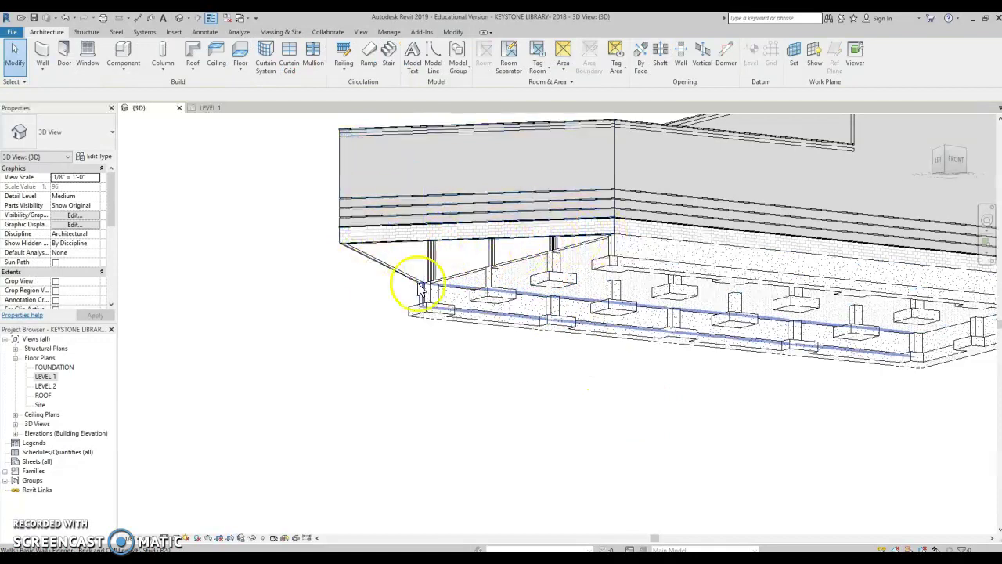
Review the new walls in the LEVEL 1 plan and set the FOUNDATION plan's underlay base level to LEVEL 1.
{"action": "double_click", "coordinate": [44, 377]}
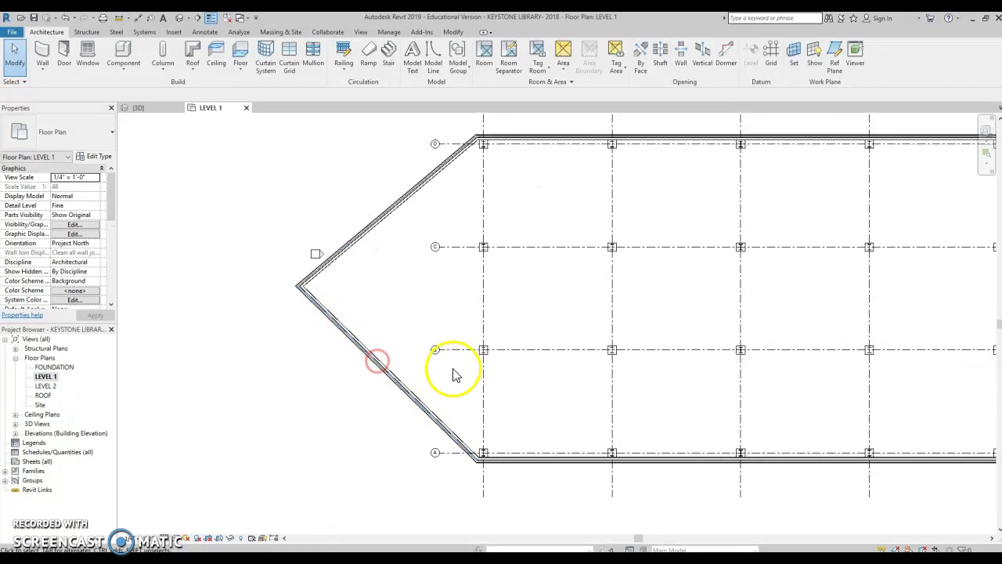
{"action": "middle_click_drag", "start_coordinate": [454, 374], "coordinate": [331, 376]}
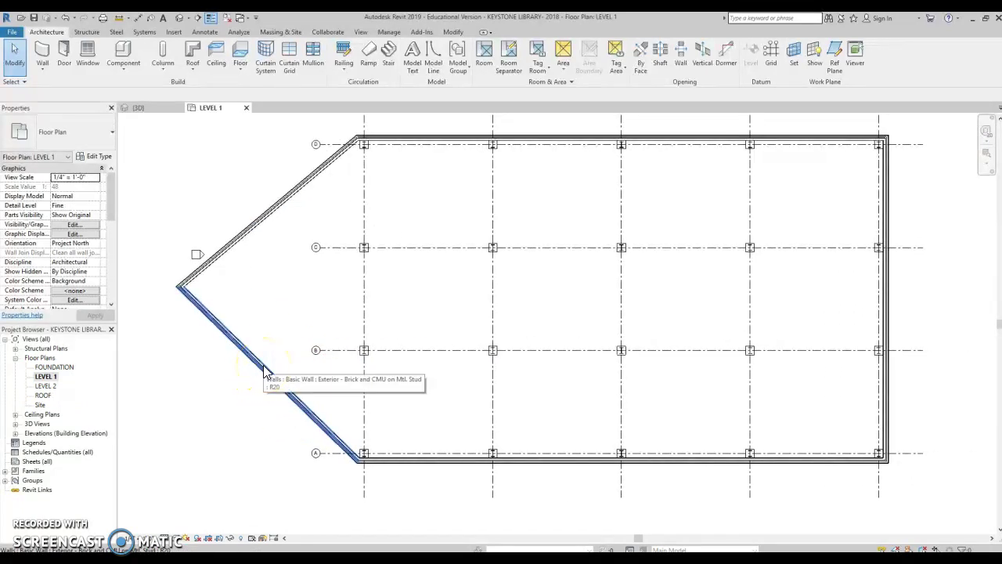
{"action": "double_click", "coordinate": [57, 368]}
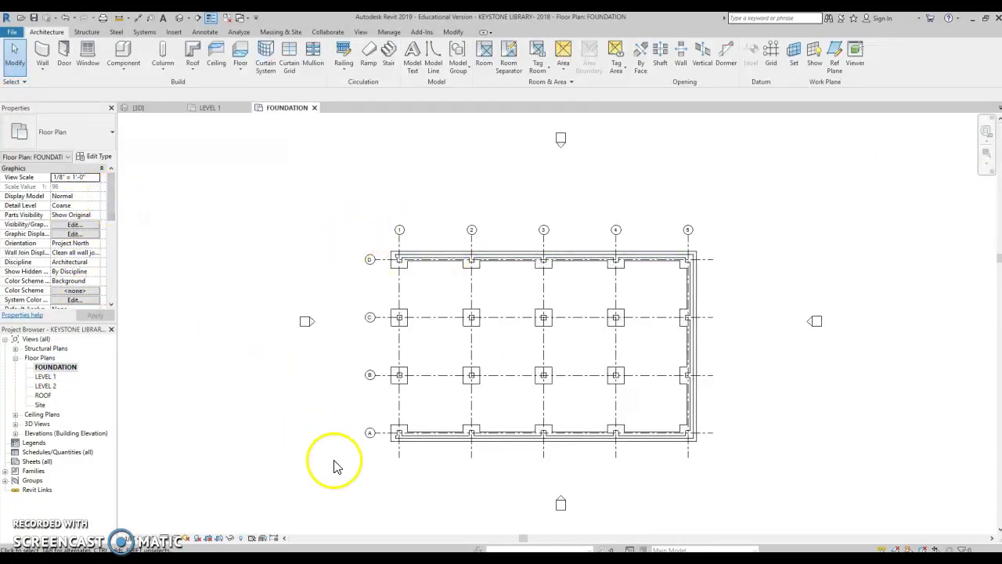
{"action": "left_click_drag", "start_coordinate": [113, 190], "coordinate": [112, 244]}
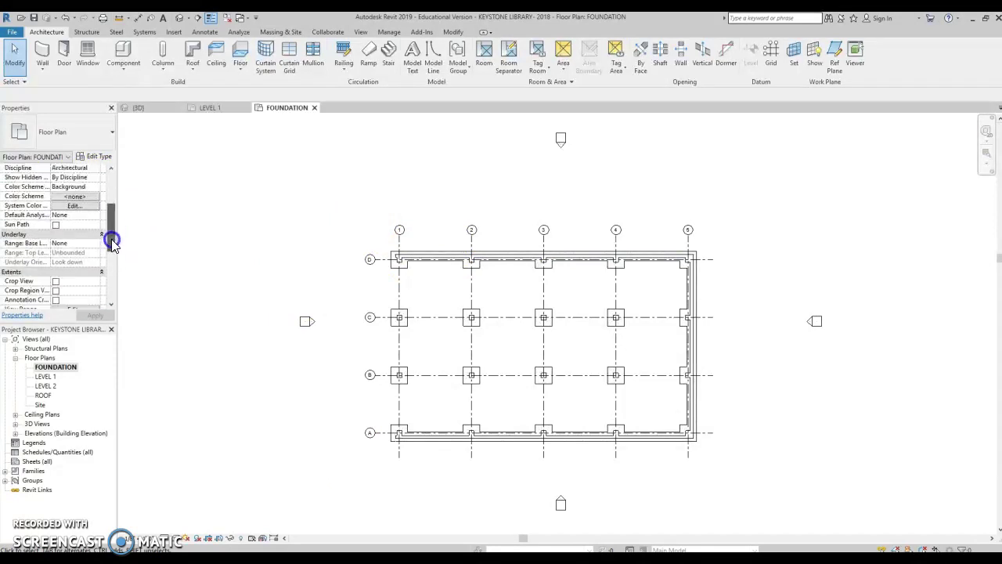
{"action": "left_click", "coordinate": [98, 244]}
{"action": "left_click", "coordinate": [75, 262]}
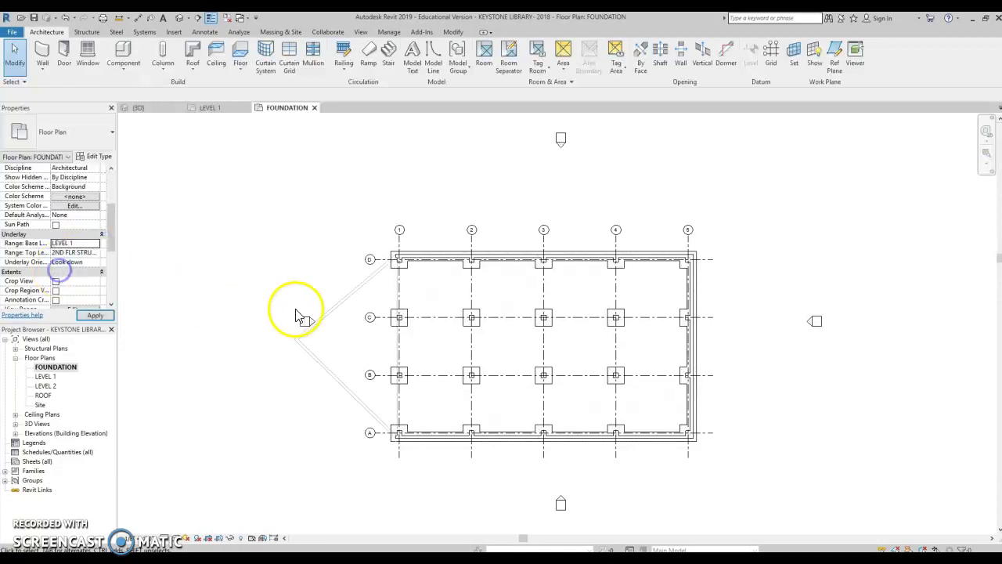
{"action": "scroll", "coordinate": [384, 287], "scroll_direction": "up", "scroll_amount": 5}
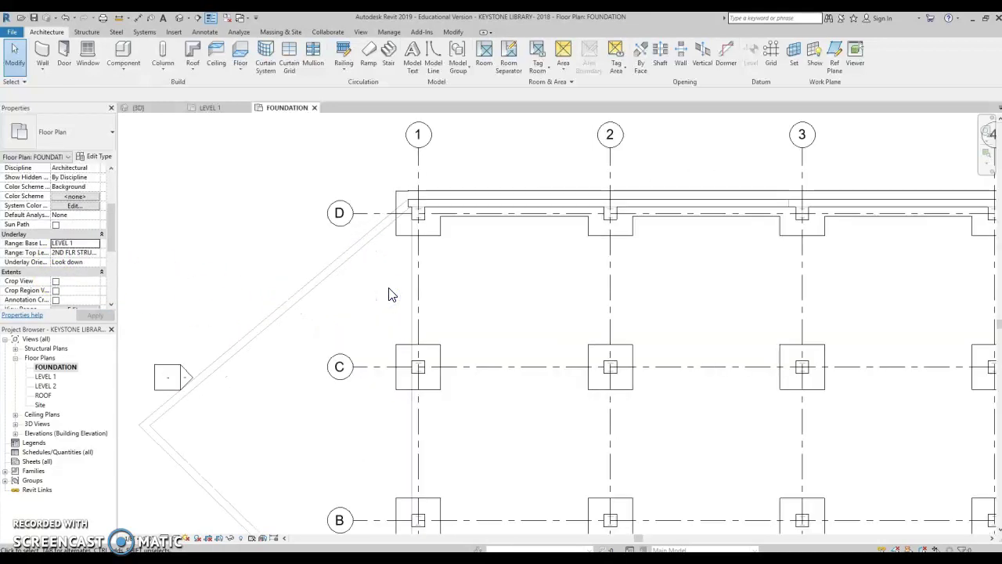
Start a new wall of type FOUNDATION WALL with its top constraint set to Up to level: LEVEL 1.
{"action": "left_click", "coordinate": [43, 52]}
{"action": "left_click", "coordinate": [64, 133]}
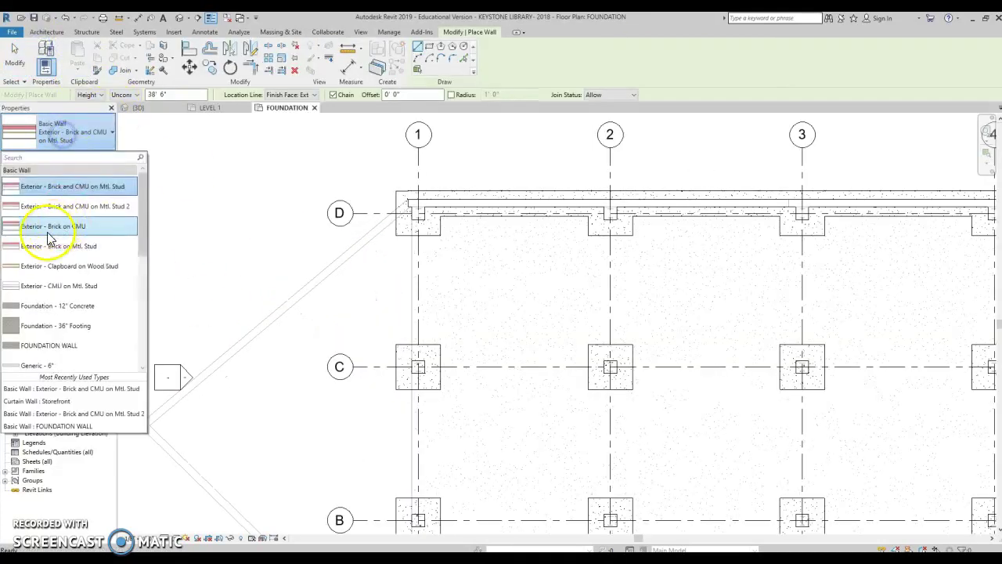
{"action": "left_click", "coordinate": [66, 345]}
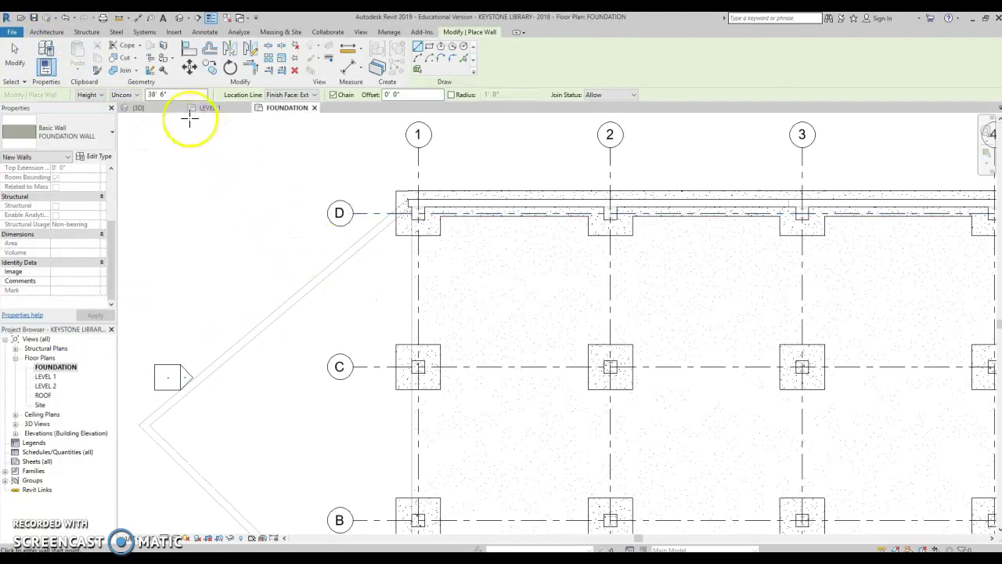
{"action": "scroll", "coordinate": [76, 203], "scroll_direction": "up", "scroll_amount": 4}
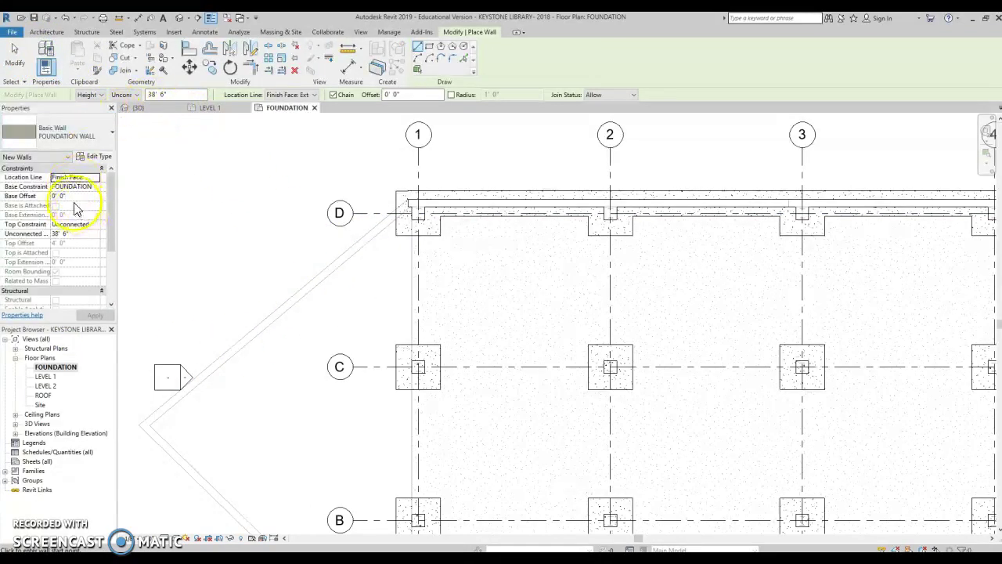
{"action": "left_click", "coordinate": [95, 226]}
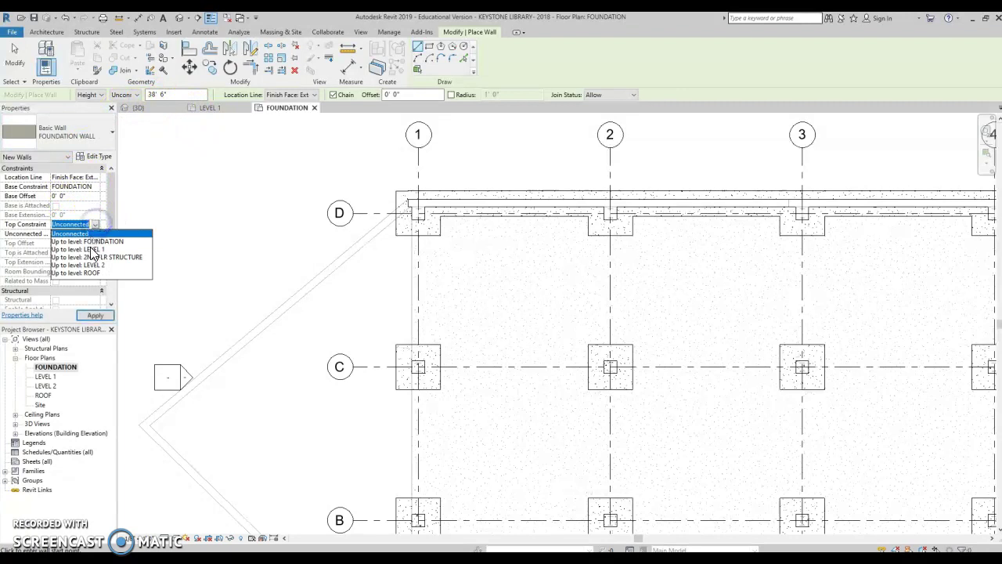
{"action": "left_click", "coordinate": [91, 250]}
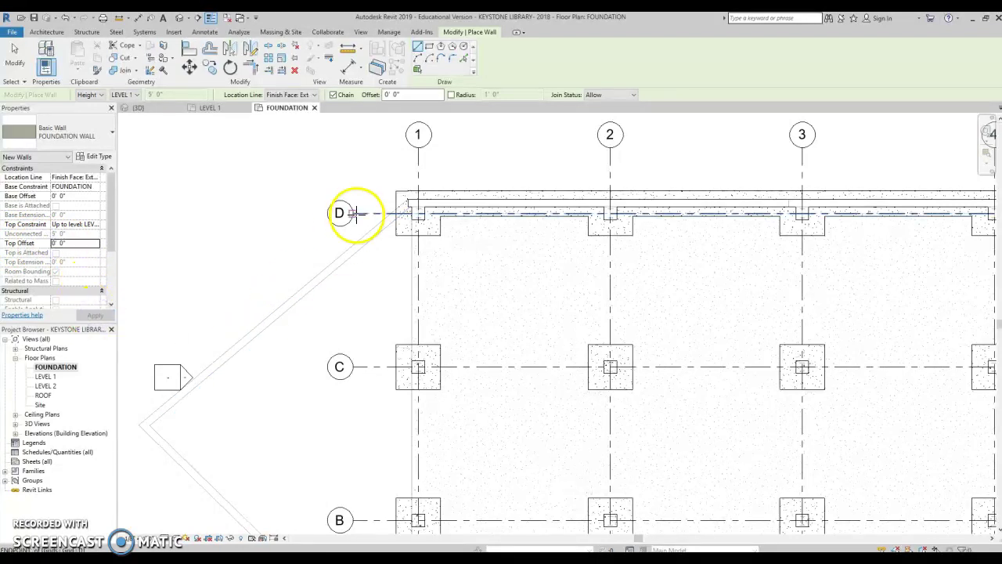
Place foundation walls under both angled exterior walls by picking the outer face lines of the underlay walls.
{"action": "scroll", "coordinate": [410, 263], "scroll_direction": "up", "scroll_amount": 2}
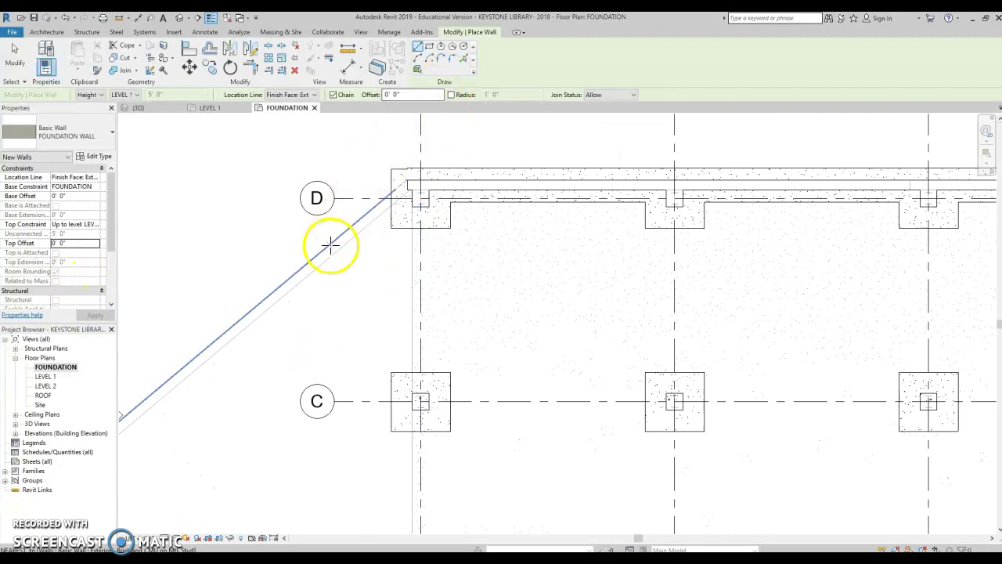
{"action": "scroll", "coordinate": [439, 206], "scroll_direction": "up", "scroll_amount": 3}
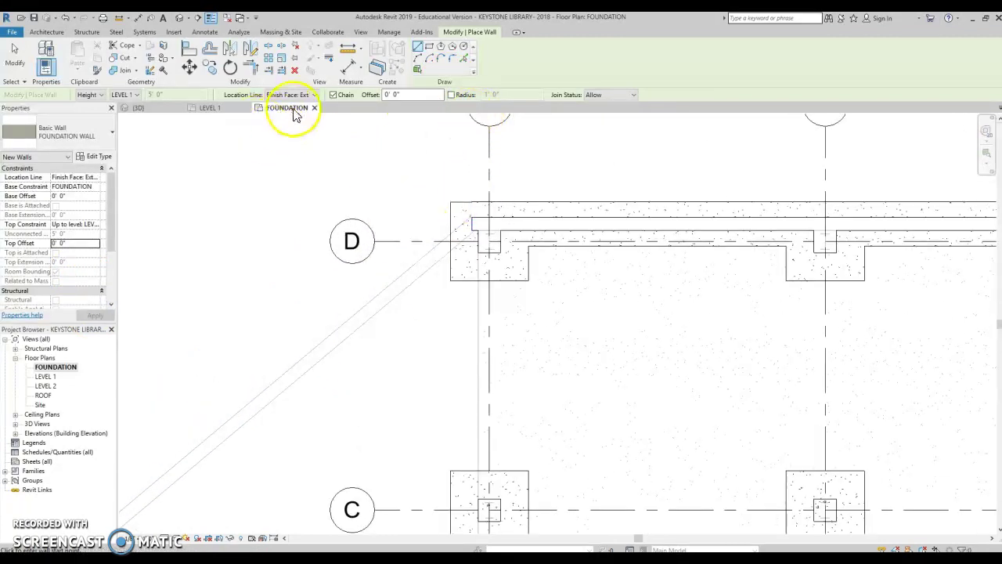
{"action": "left_click", "coordinate": [464, 57]}
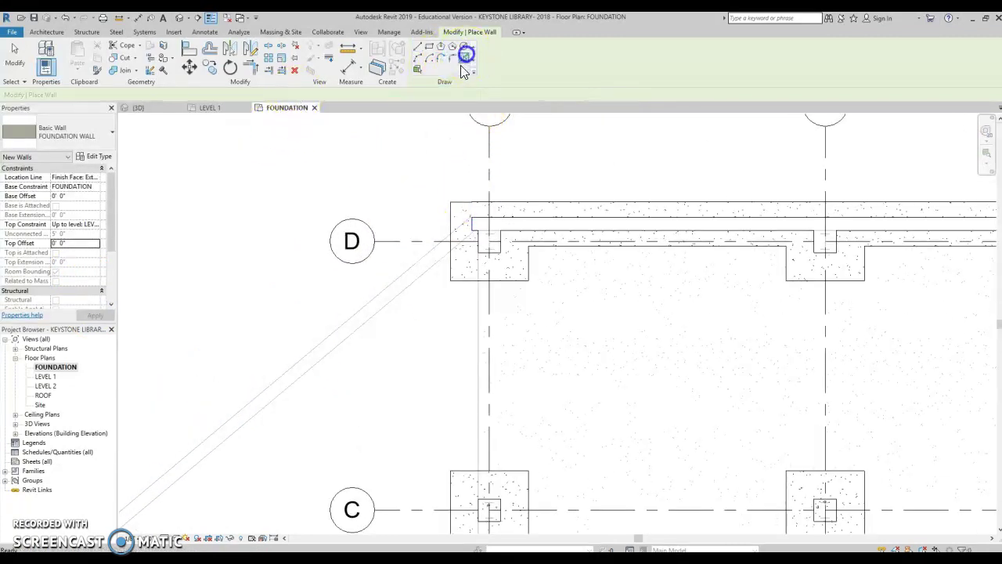
{"action": "left_click", "coordinate": [404, 269]}
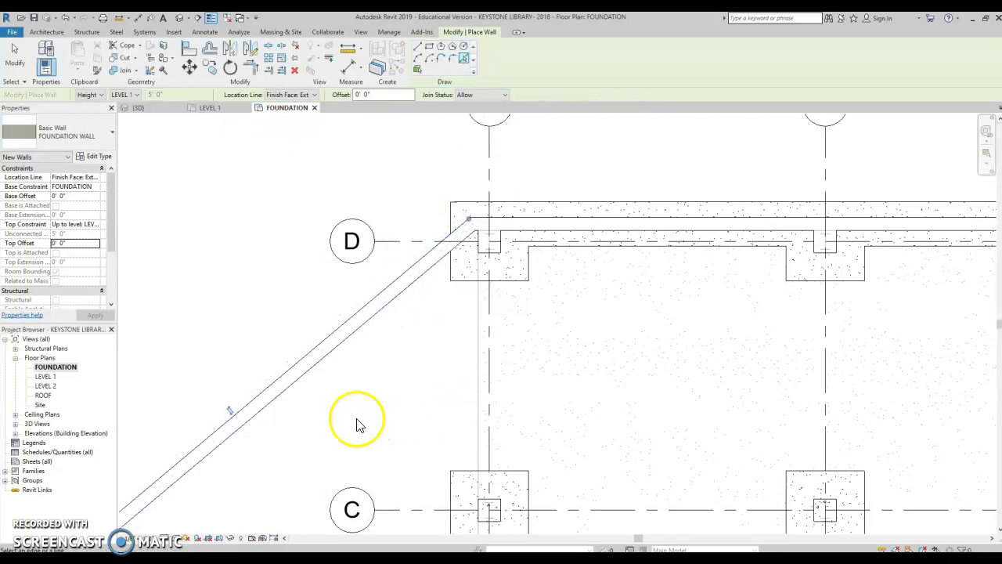
{"action": "scroll", "coordinate": [344, 407], "scroll_direction": "down", "scroll_amount": 2}
{"action": "middle_click_drag", "start_coordinate": [340, 403], "coordinate": [546, 163]}
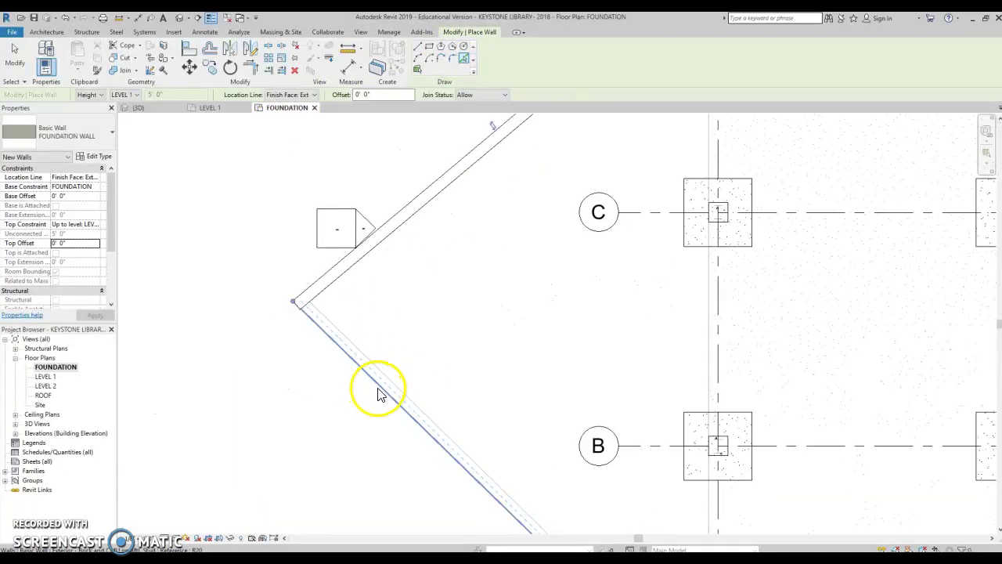
{"action": "left_click", "coordinate": [379, 389]}
{"action": "scroll", "coordinate": [462, 399], "scroll_direction": "down", "scroll_amount": 1}
{"action": "middle_click_drag", "start_coordinate": [492, 383], "coordinate": [331, 172]}
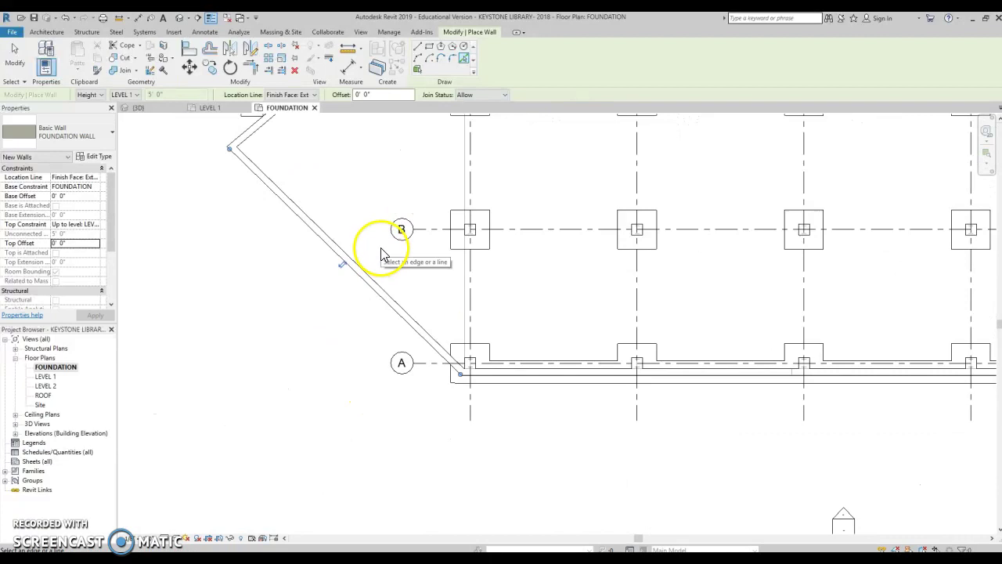
{"action": "scroll", "coordinate": [381, 250], "scroll_direction": "down", "scroll_amount": 2}
In the 3D view, add wall foundations of type FOOTING beneath both angled foundation walls and check them from above.
{"action": "left_click", "coordinate": [178, 19]}
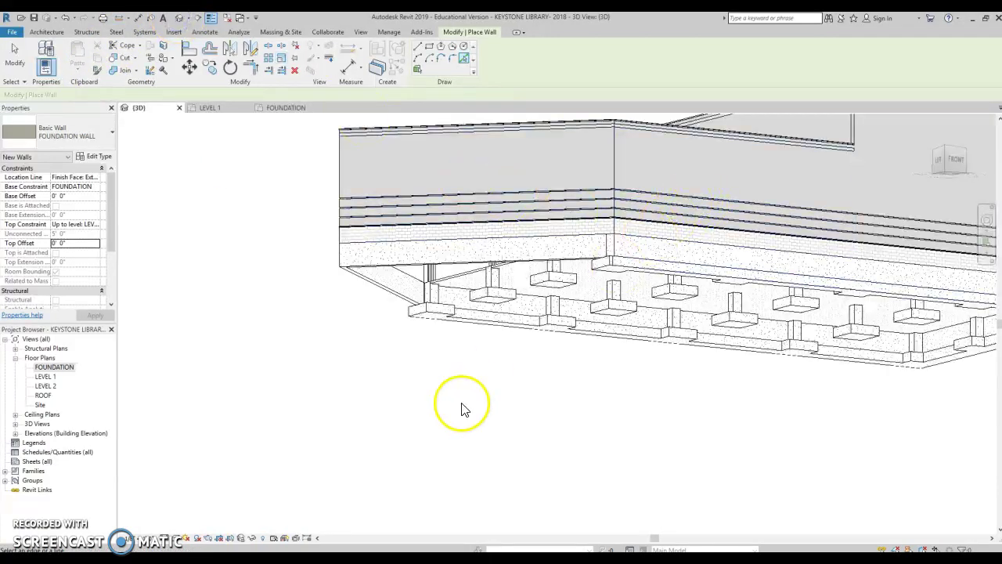
{"action": "left_click", "coordinate": [87, 33]}
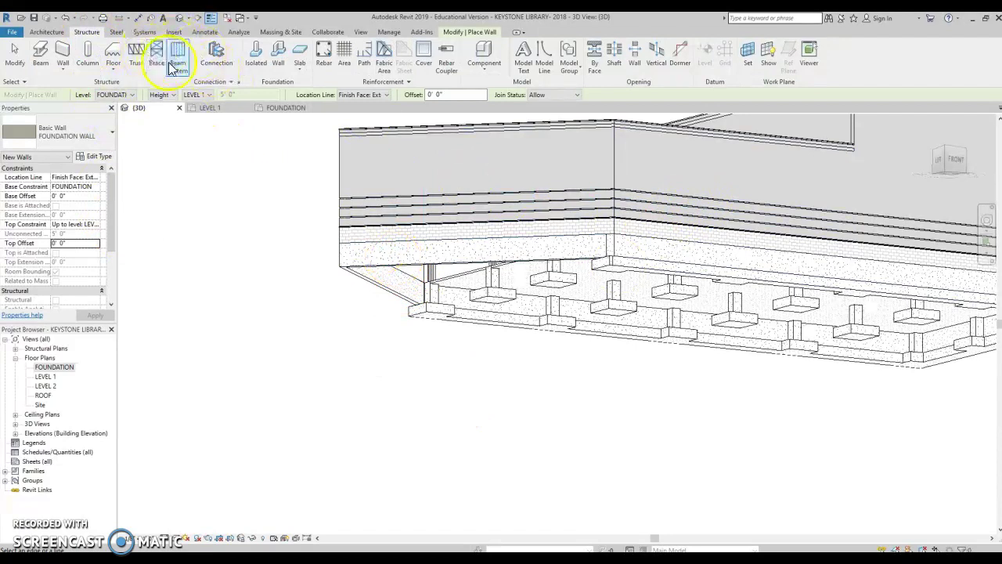
{"action": "left_click", "coordinate": [282, 52]}
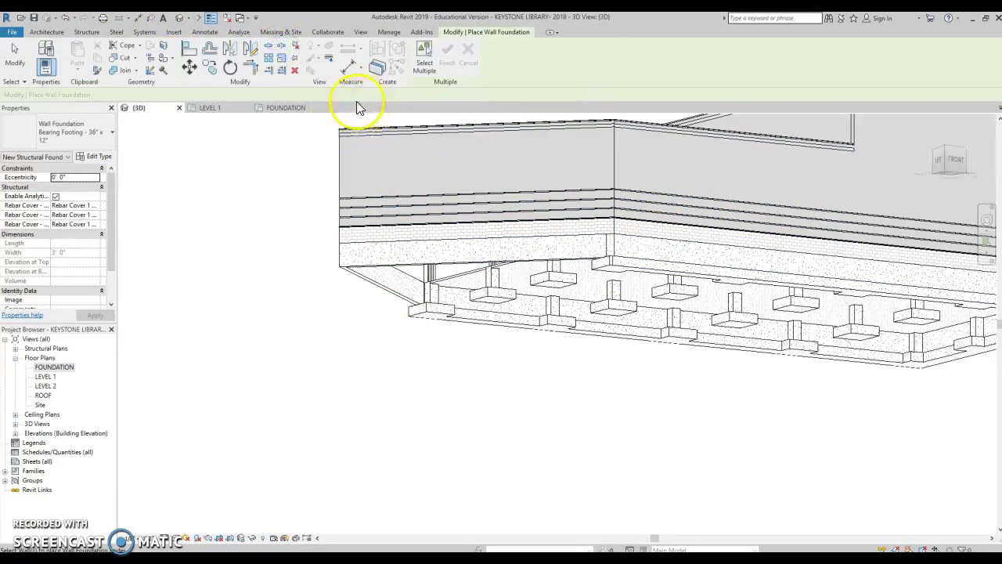
{"action": "left_click", "coordinate": [69, 132]}
{"action": "left_click", "coordinate": [57, 196]}
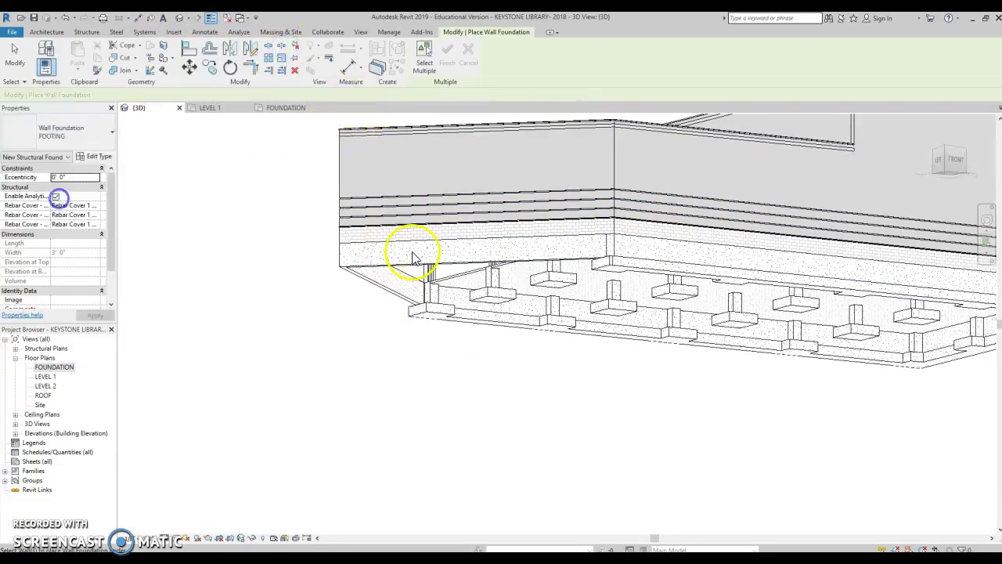
{"action": "left_click", "coordinate": [430, 268]}
{"action": "left_click", "coordinate": [393, 294]}
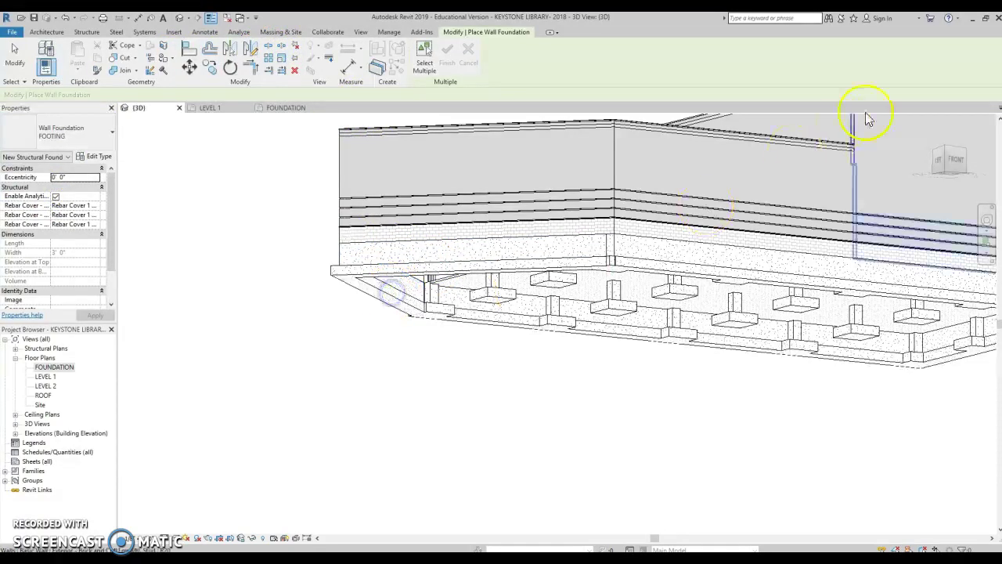
{"action": "left_click_drag", "start_coordinate": [949, 159], "coordinate": [161, 259]}
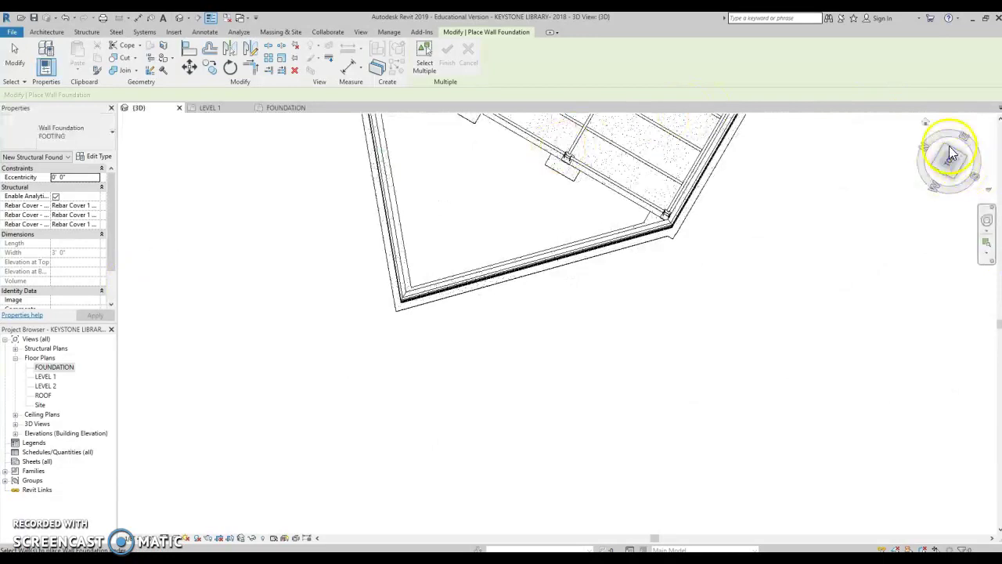
{"action": "left_click_drag", "start_coordinate": [948, 152], "coordinate": [930, 524]}
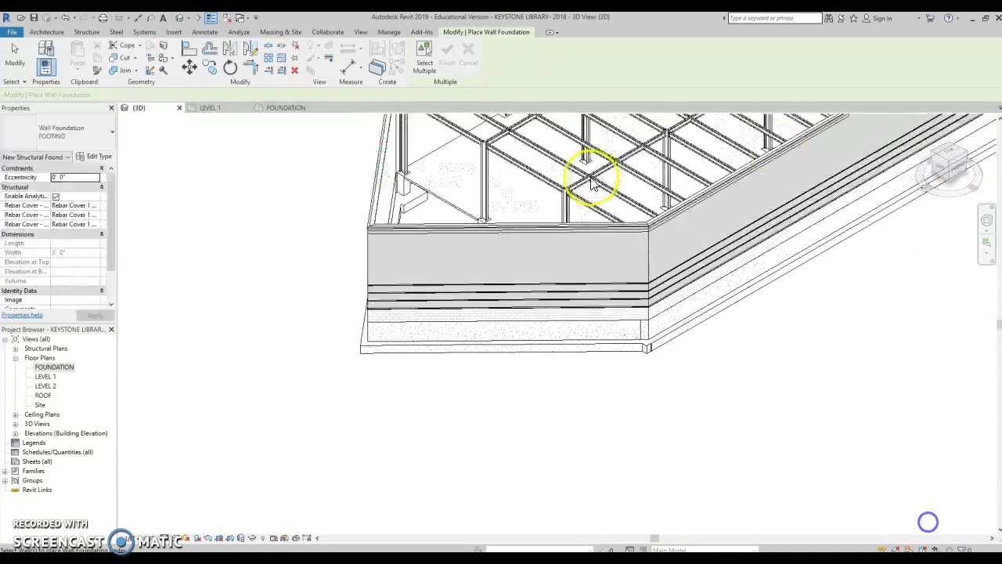
{"action": "key", "text": "Escape"}
{"action": "key", "text": "Escape"}
Edit the boundary of the LEVEL 1 concrete slab and delete its edge line along grid 1 beside the grid D corner.
{"action": "left_click", "coordinate": [437, 198]}
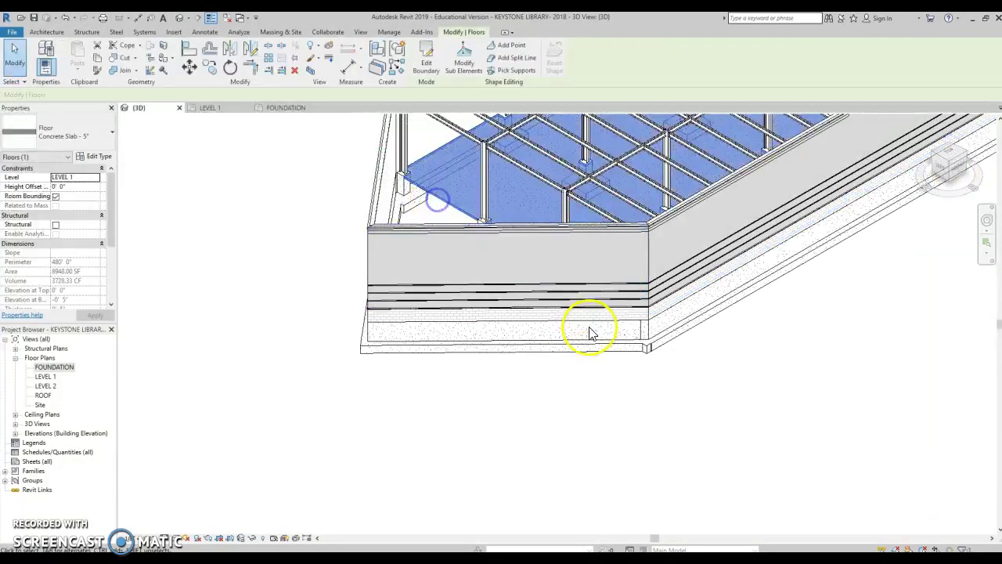
{"action": "left_click", "coordinate": [436, 49]}
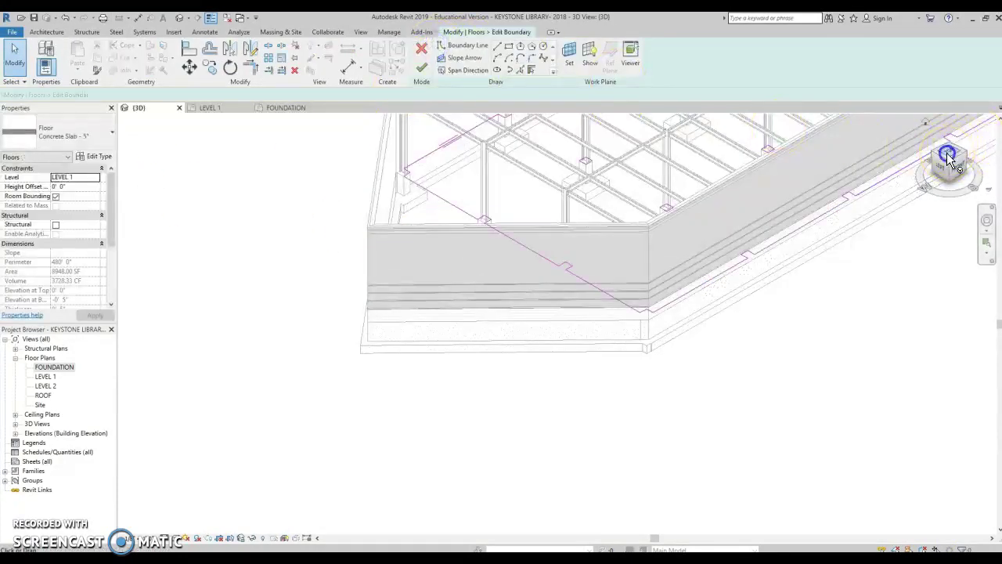
{"action": "left_click", "coordinate": [947, 155]}
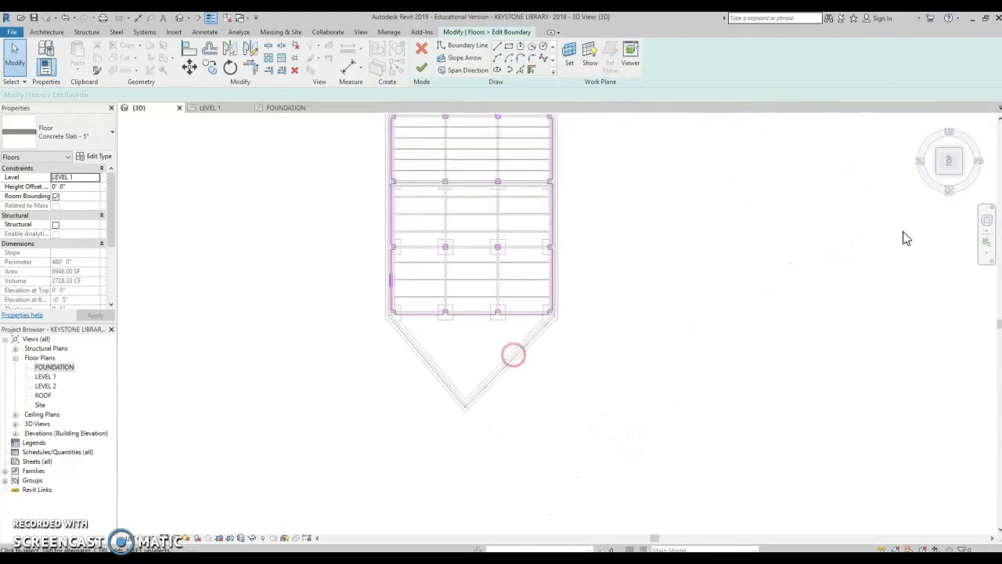
{"action": "left_click", "coordinate": [993, 131]}
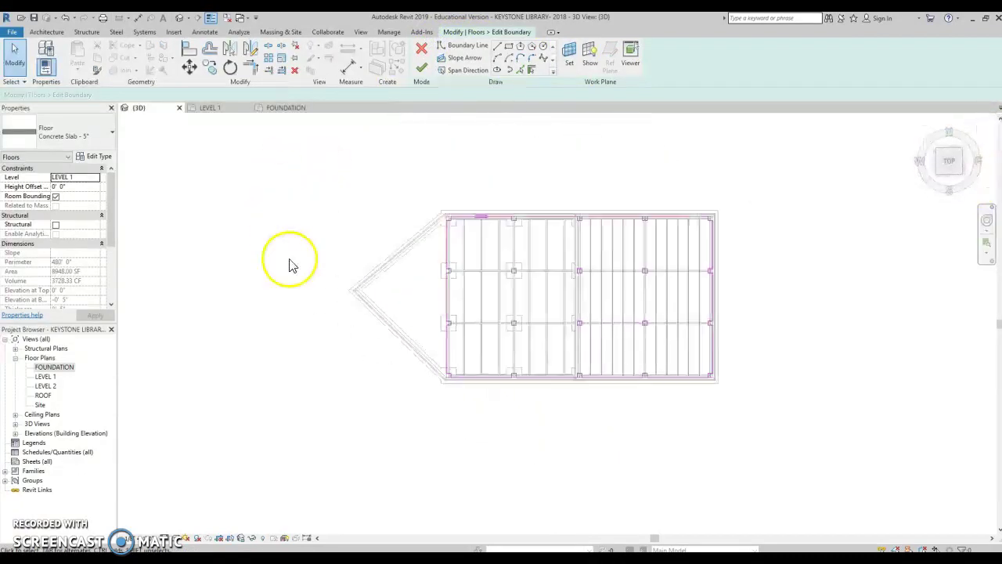
{"action": "scroll", "coordinate": [327, 284], "scroll_direction": "up", "scroll_amount": 3}
{"action": "scroll", "coordinate": [372, 179], "scroll_direction": "up", "scroll_amount": 4}
{"action": "scroll", "coordinate": [370, 179], "scroll_direction": "up", "scroll_amount": 3}
{"action": "middle_click_drag", "start_coordinate": [380, 212], "coordinate": [463, 235]}
{"action": "scroll", "coordinate": [486, 226], "scroll_direction": "up", "scroll_amount": 1}
{"action": "scroll", "coordinate": [522, 258], "scroll_direction": "up", "scroll_amount": 1}
{"action": "left_click", "coordinate": [518, 294]}
{"action": "key", "text": "Delete"}
Draw slab boundary lines from the column notch at grids D and 1 up about 1' 10 7/8" and across to the angled wall's inner corner.
{"action": "left_click", "coordinate": [498, 45]}
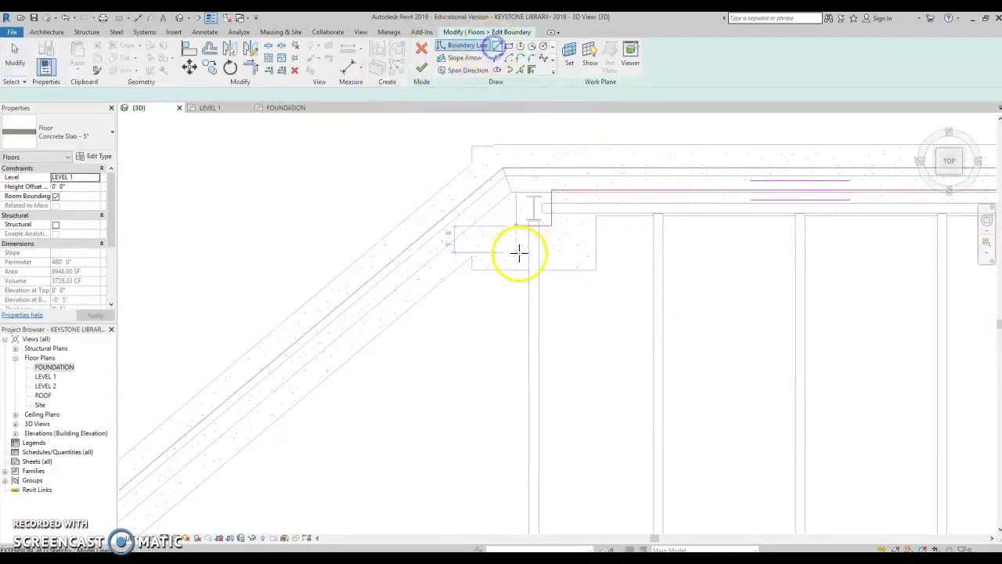
{"action": "scroll", "coordinate": [515, 224], "scroll_direction": "up", "scroll_amount": 2}
{"action": "left_click", "coordinate": [518, 223]}
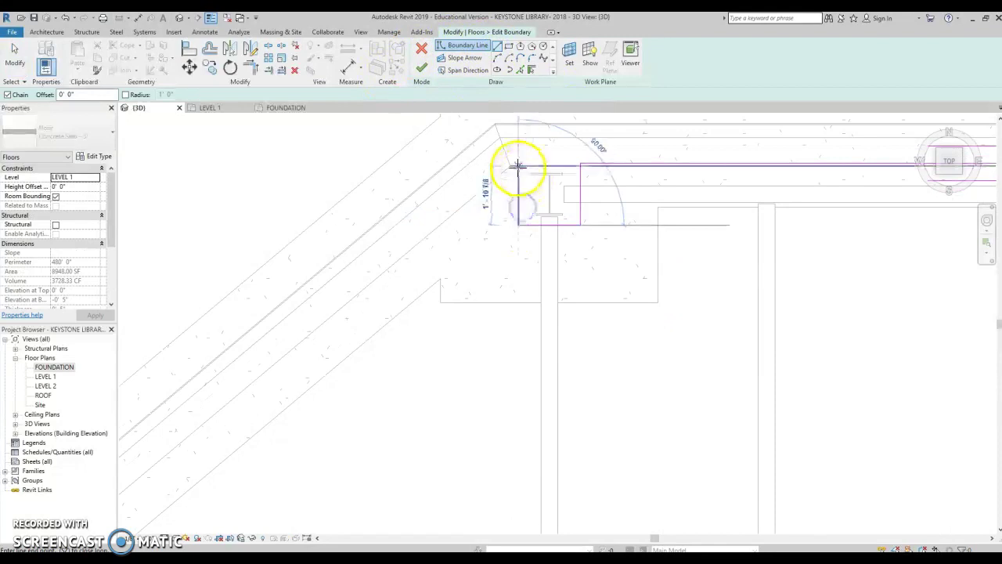
{"action": "scroll", "coordinate": [518, 165], "scroll_direction": "up", "scroll_amount": 4}
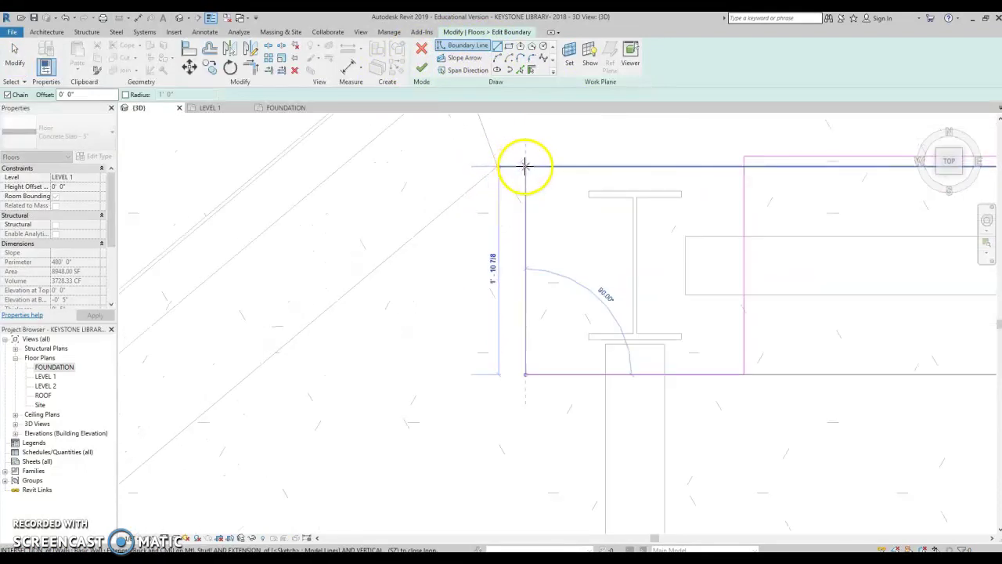
{"action": "scroll", "coordinate": [390, 340], "scroll_direction": "down", "scroll_amount": 5}
{"action": "middle_click_drag", "start_coordinate": [384, 338], "coordinate": [528, 195]}
{"action": "scroll", "coordinate": [527, 195], "scroll_direction": "down", "scroll_amount": 1}
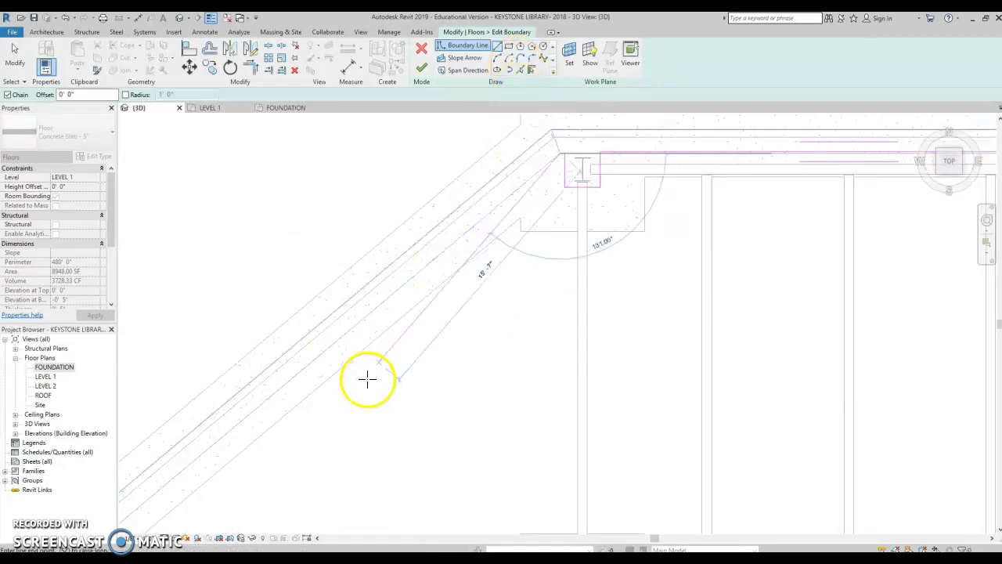
Continue the slab boundary along the first angled wall's inner face to the inside corner at the outer point.
{"action": "scroll", "coordinate": [354, 383], "scroll_direction": "down", "scroll_amount": 2}
{"action": "middle_click_drag", "start_coordinate": [354, 383], "coordinate": [709, 49]}
{"action": "scroll", "coordinate": [541, 208], "scroll_direction": "up", "scroll_amount": 2}
{"action": "scroll", "coordinate": [442, 260], "scroll_direction": "up", "scroll_amount": 2}
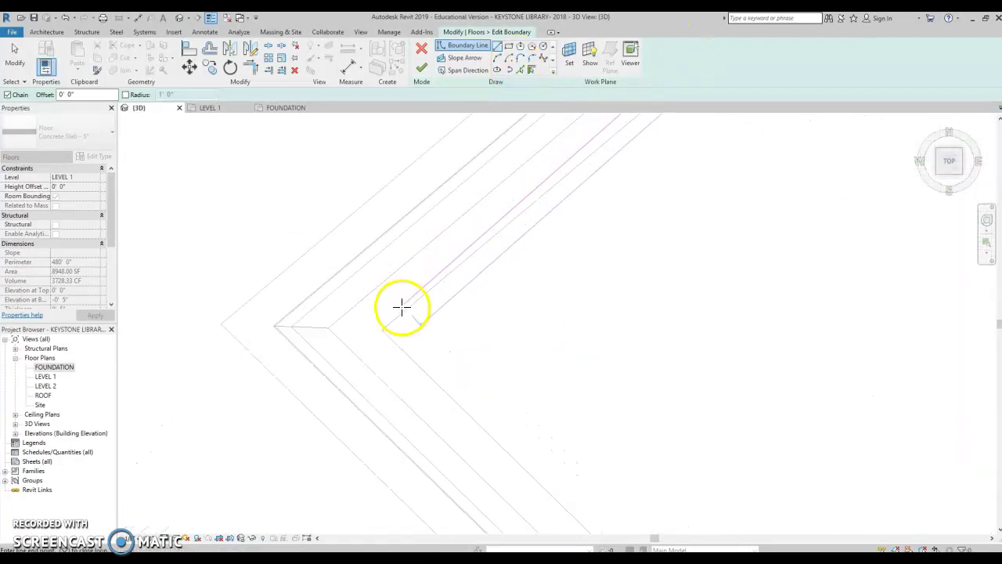
{"action": "left_click", "coordinate": [328, 326]}
Continue the slab boundary along the second angled wall's inner face to the inside wall corner near grids A and 1.
{"action": "scroll", "coordinate": [438, 355], "scroll_direction": "down", "scroll_amount": 3}
{"action": "middle_click_drag", "start_coordinate": [588, 390], "coordinate": [453, 48]}
{"action": "scroll", "coordinate": [568, 311], "scroll_direction": "up", "scroll_amount": 2}
{"action": "scroll", "coordinate": [582, 290], "scroll_direction": "up", "scroll_amount": 2}
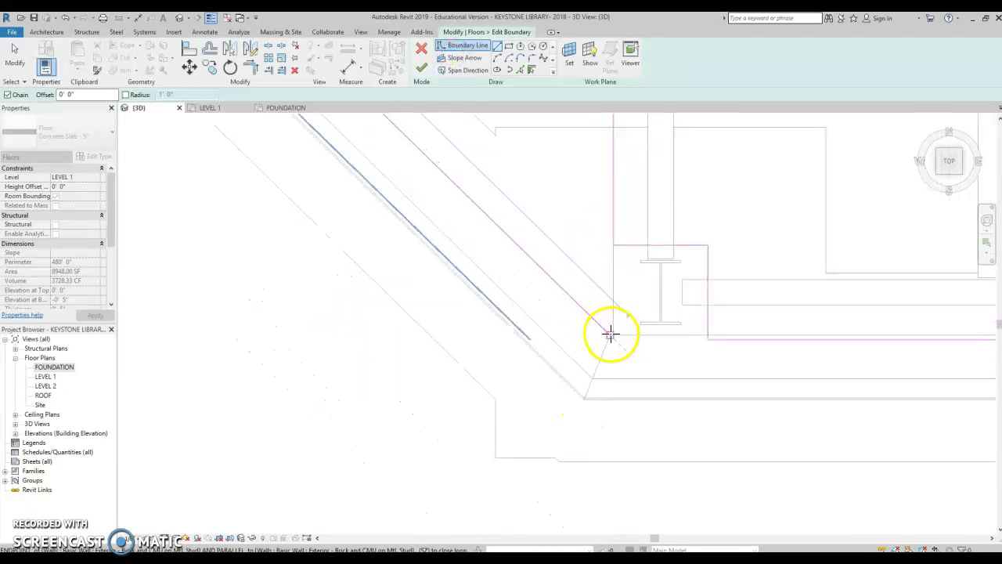
{"action": "scroll", "coordinate": [608, 329], "scroll_direction": "up", "scroll_amount": 3}
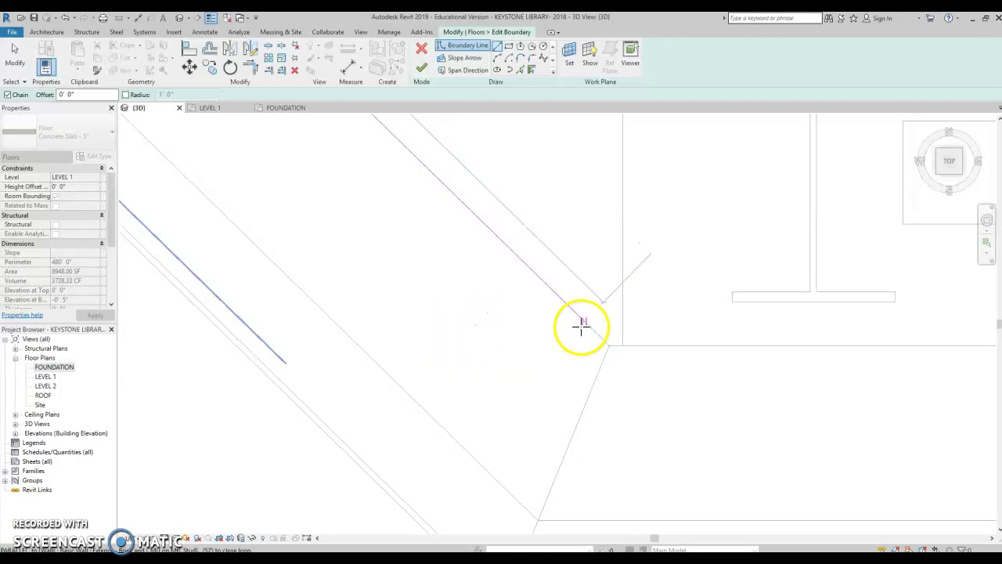
{"action": "left_click", "coordinate": [610, 345]}
Continue with a short horizontal edge and a vertical edge about 1' 10 3/4" long up to the column notch at grid A.
{"action": "scroll", "coordinate": [637, 191], "scroll_direction": "down", "scroll_amount": 2}
{"action": "middle_click_drag", "start_coordinate": [635, 188], "coordinate": [599, 464]}
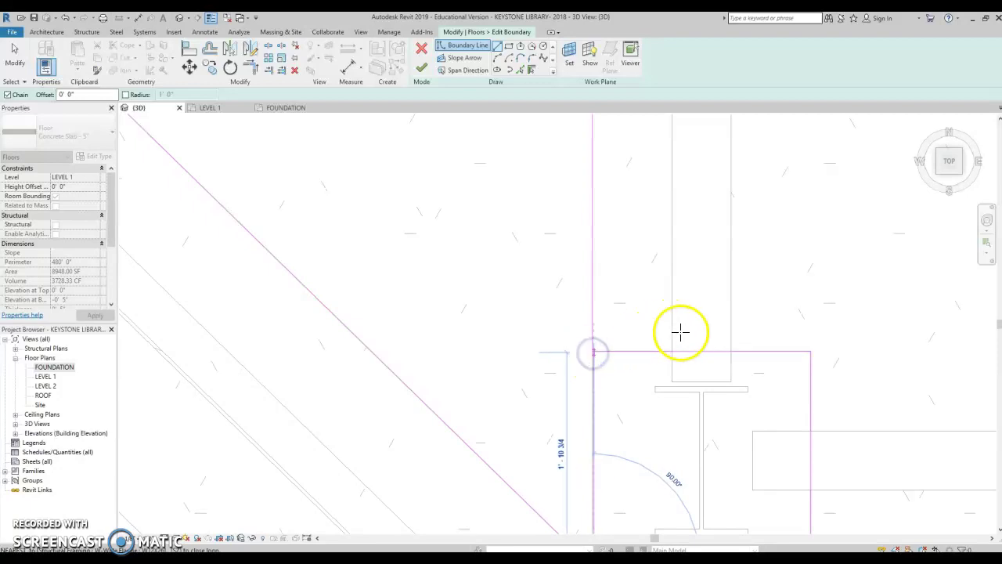
{"action": "scroll", "coordinate": [662, 412], "scroll_direction": "down", "scroll_amount": 1}
{"action": "middle_click_drag", "start_coordinate": [642, 398], "coordinate": [582, 321]}
{"action": "key", "text": "Escape"}
{"action": "key", "text": "Escape"}
Delete the vertical edge at the grid A column notch and redraw it from the notch corner straight down to the short horizontal edge.
{"action": "left_click", "coordinate": [540, 392]}
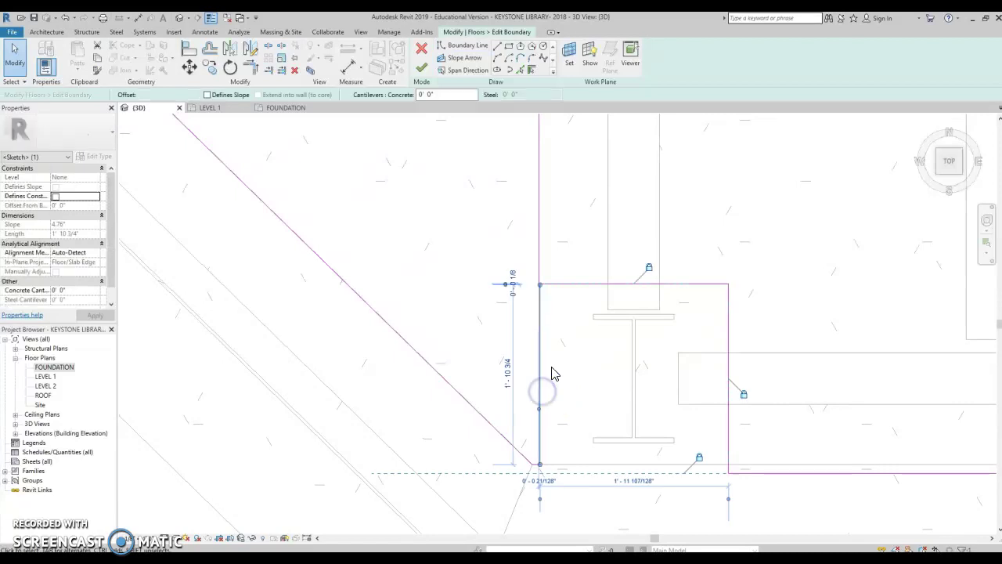
{"action": "left_click", "coordinate": [552, 374]}
{"action": "scroll", "coordinate": [540, 375], "scroll_direction": "up", "scroll_amount": 2}
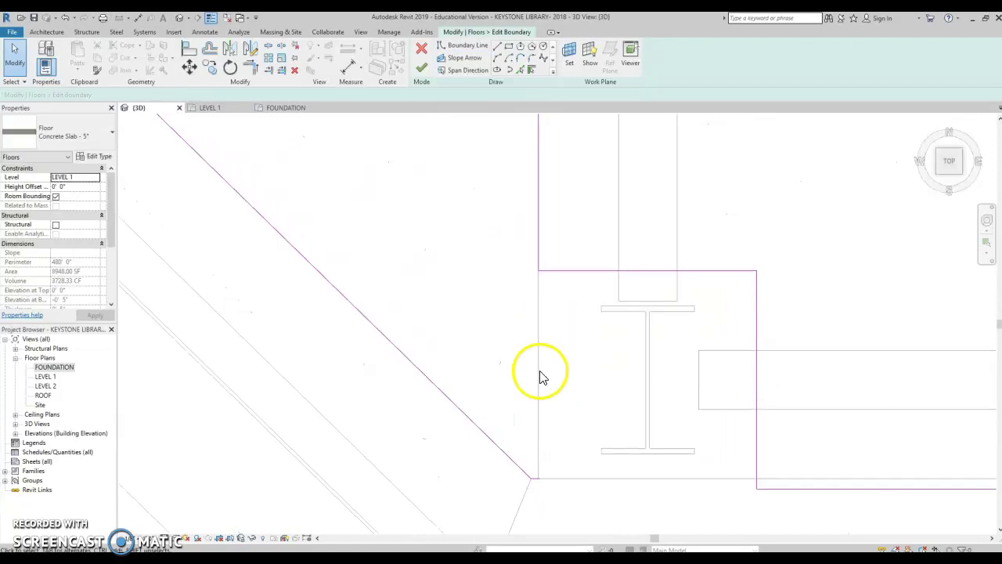
{"action": "left_click", "coordinate": [498, 47]}
{"action": "left_click", "coordinate": [537, 257]}
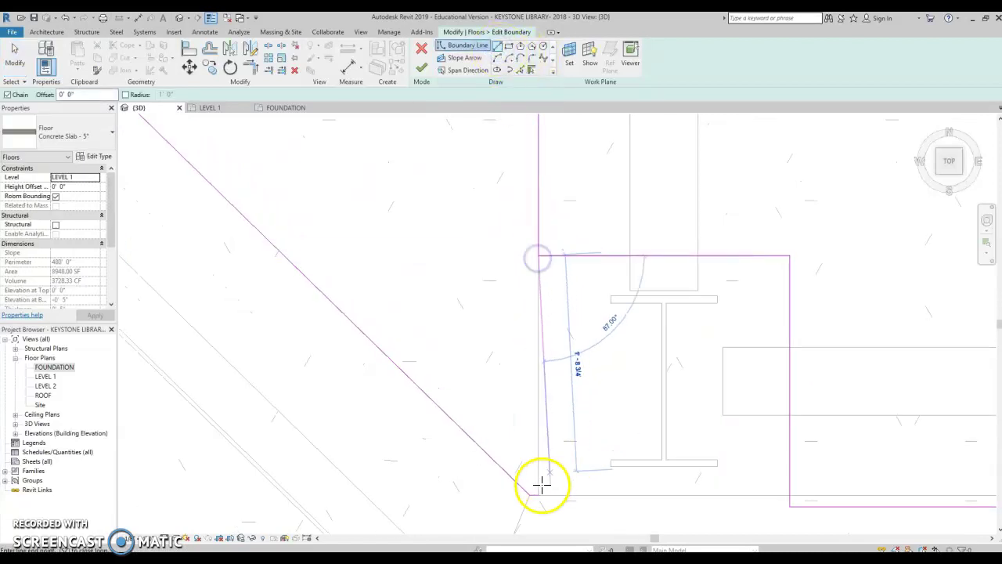
{"action": "scroll", "coordinate": [541, 487], "scroll_direction": "up", "scroll_amount": 3}
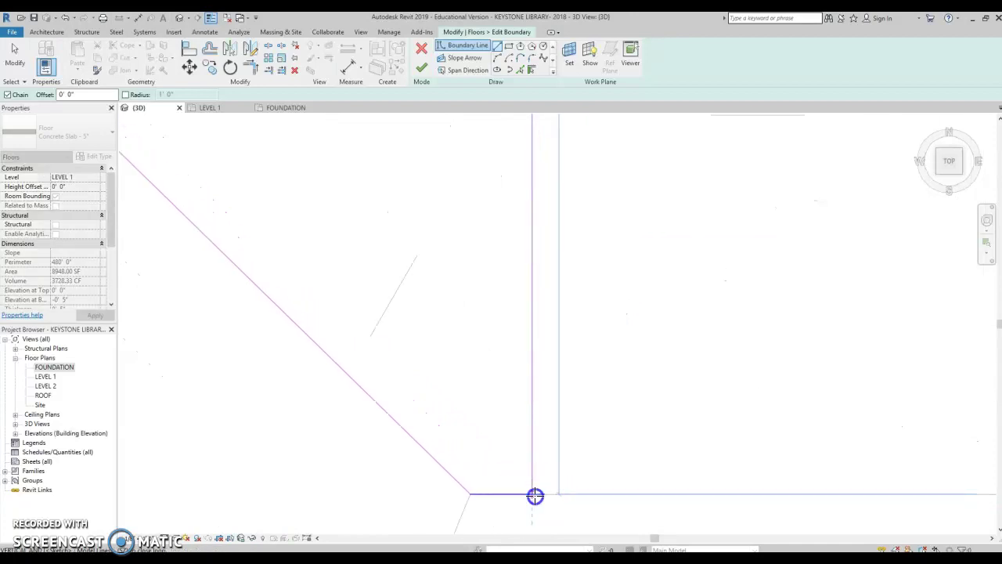
{"action": "left_click", "coordinate": [534, 495]}
Shorten the short horizontal boundary edge so its end meets the vertical edge at the grid A column notch.
{"action": "key", "text": "Escape"}
{"action": "key", "text": "Escape"}
{"action": "left_click", "coordinate": [529, 494]}
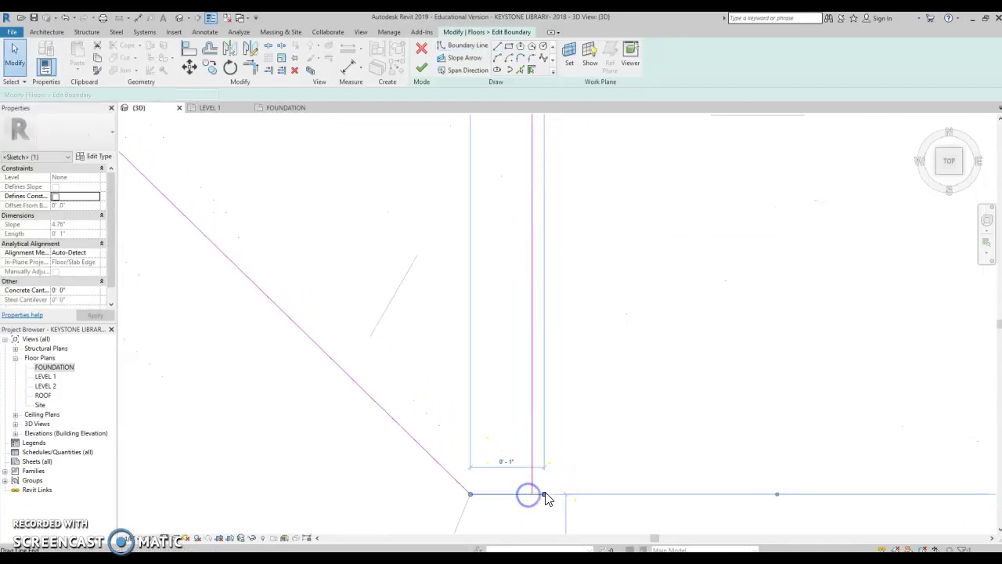
{"action": "left_click", "coordinate": [545, 498]}
{"action": "left_click_drag", "start_coordinate": [535, 496], "coordinate": [533, 494]}
{"action": "left_click", "coordinate": [490, 422]}
{"action": "scroll", "coordinate": [490, 415], "scroll_direction": "down", "scroll_amount": 6}
{"action": "scroll", "coordinate": [440, 258], "scroll_direction": "down", "scroll_amount": 3}
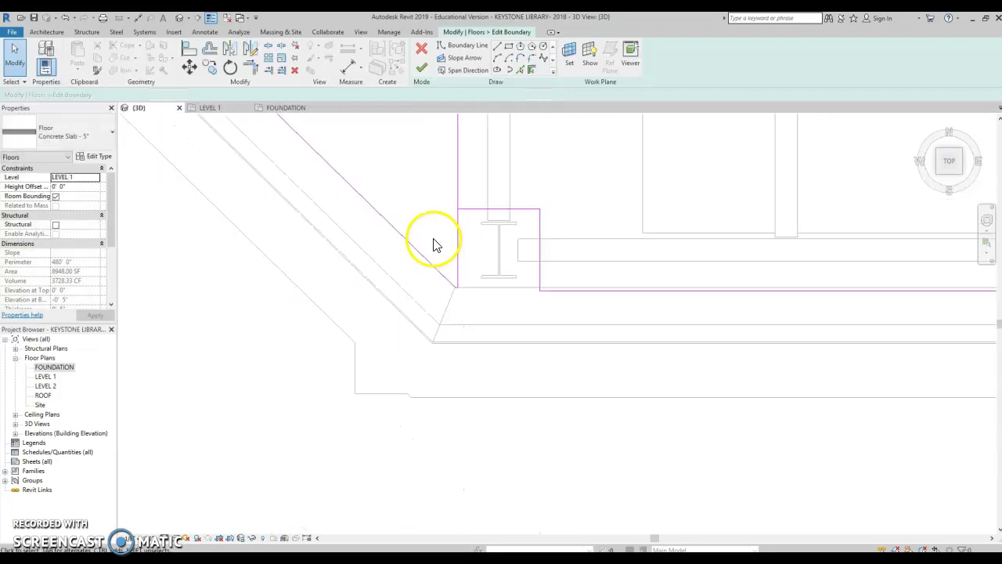
Delete the old vertical slab boundary edges between the column notches at grids A and B and between grids B and C.
{"action": "left_click", "coordinate": [455, 186]}
{"action": "key", "text": "Delete"}
{"action": "scroll", "coordinate": [471, 178], "scroll_direction": "down", "scroll_amount": 4}
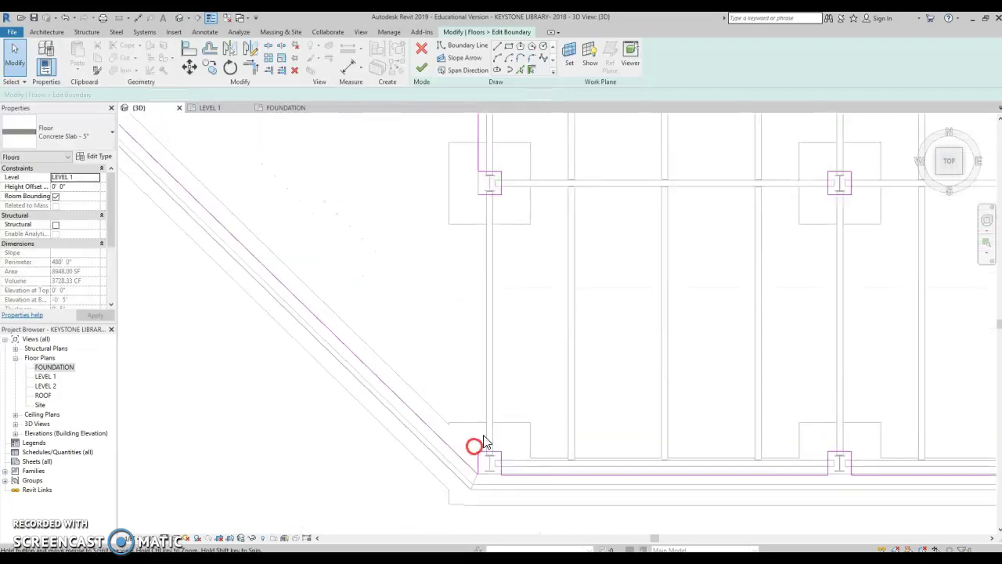
{"action": "middle_click_drag", "start_coordinate": [463, 181], "coordinate": [475, 445]}
{"action": "middle_click_drag", "start_coordinate": [479, 239], "coordinate": [478, 387]}
{"action": "left_click", "coordinate": [477, 260]}
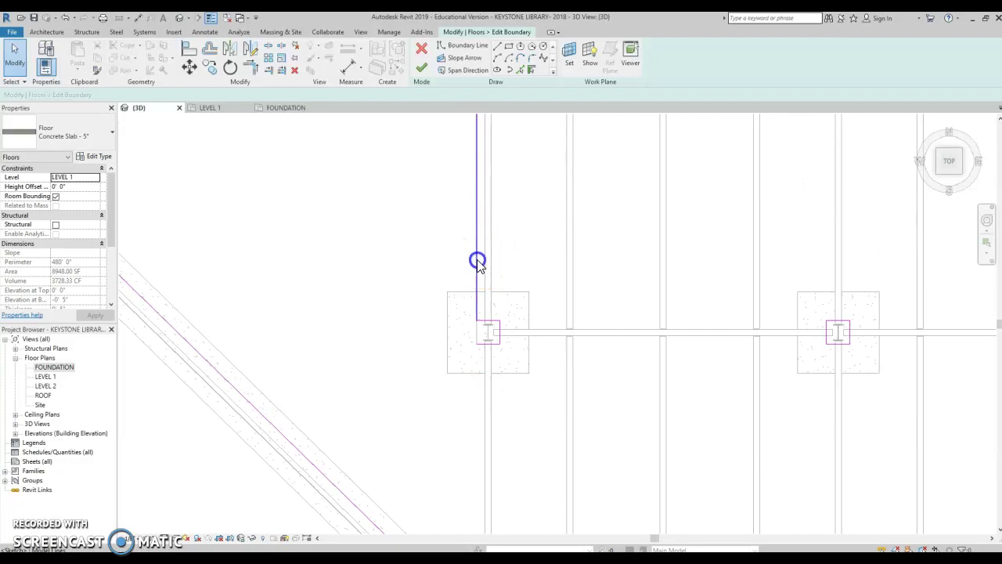
Draw a vertical boundary line closing the open side of the column notch at grid B.
{"action": "left_click", "coordinate": [493, 45]}
{"action": "scroll", "coordinate": [473, 297], "scroll_direction": "up", "scroll_amount": 3}
{"action": "left_click", "coordinate": [472, 363]}
{"action": "left_click", "coordinate": [473, 437]}
Draw a 2' 0" vertical boundary line closing the open side of the column notch at grid C.
{"action": "scroll", "coordinate": [423, 208], "scroll_direction": "down", "scroll_amount": 5}
{"action": "middle_click_drag", "start_coordinate": [441, 431], "coordinate": [553, 369]}
{"action": "scroll", "coordinate": [580, 429], "scroll_direction": "up", "scroll_amount": 1}
{"action": "scroll", "coordinate": [578, 425], "scroll_direction": "up", "scroll_amount": 3}
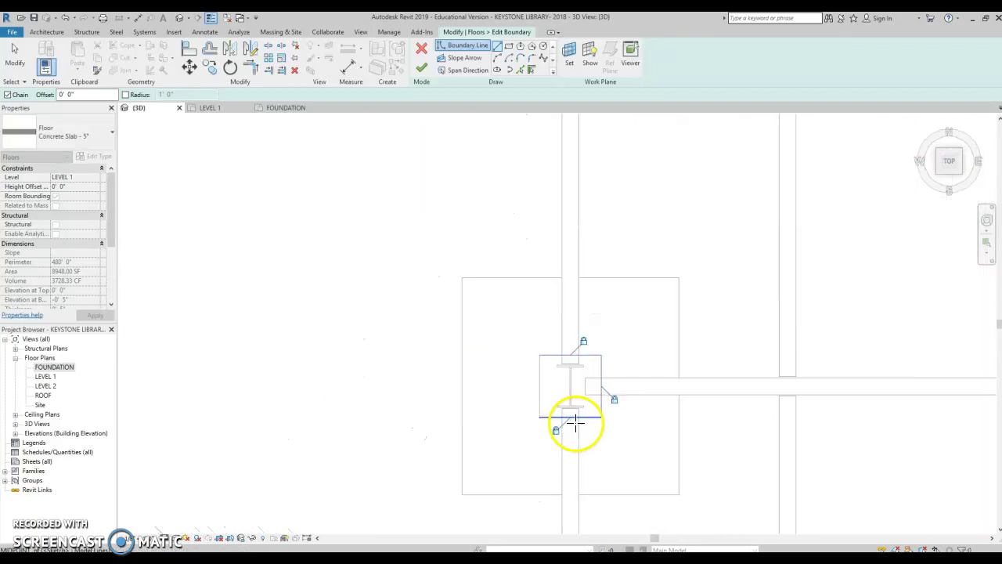
{"action": "left_click", "coordinate": [533, 345]}
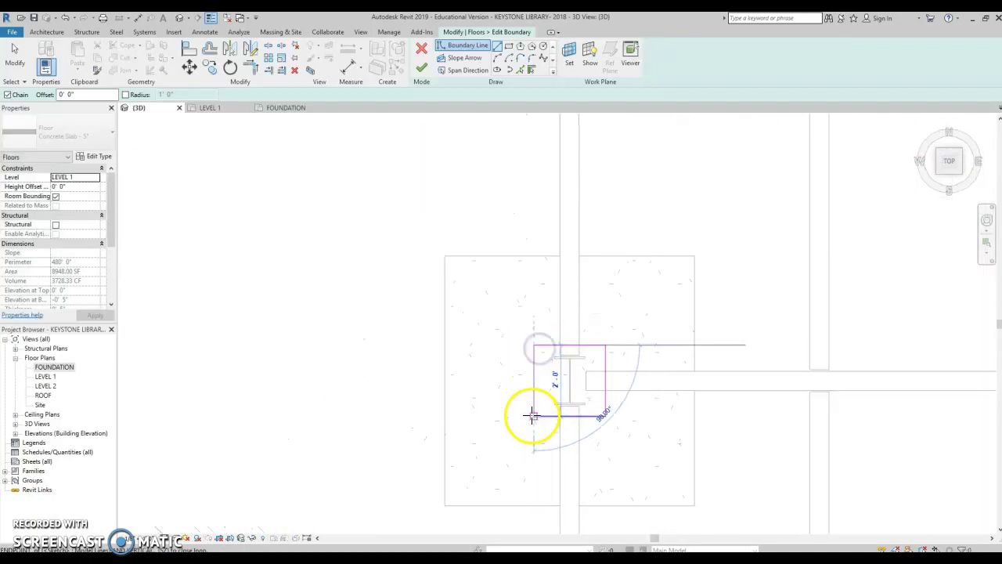
{"action": "left_click", "coordinate": [538, 414]}
Finish the slab boundary edit and detach the targets for the walls that miss the revised slab.
{"action": "scroll", "coordinate": [537, 414], "scroll_direction": "down", "scroll_amount": 4}
{"action": "scroll", "coordinate": [479, 402], "scroll_direction": "down", "scroll_amount": 4}
{"action": "middle_click_drag", "start_coordinate": [552, 292], "coordinate": [499, 349]}
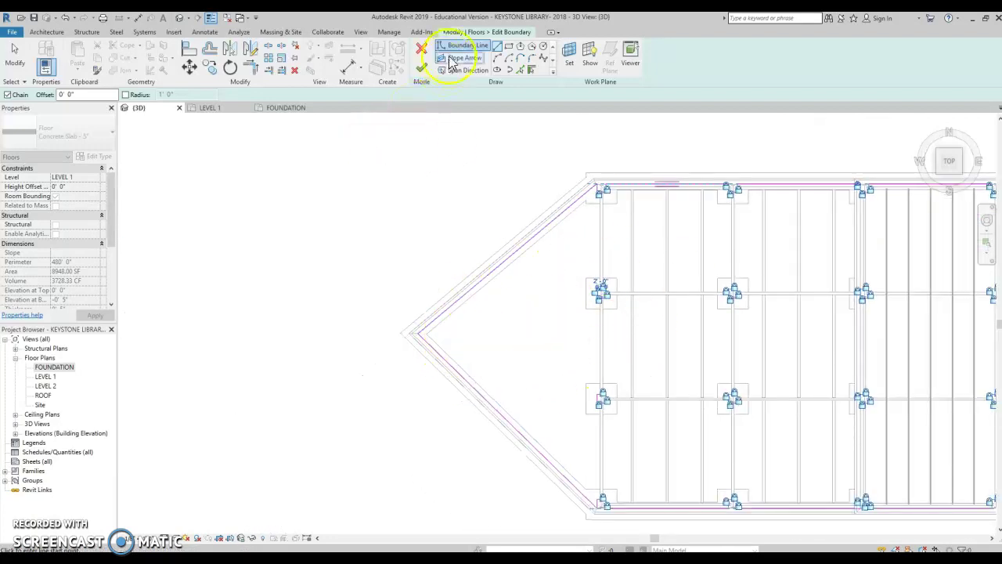
{"action": "left_click", "coordinate": [423, 68]}
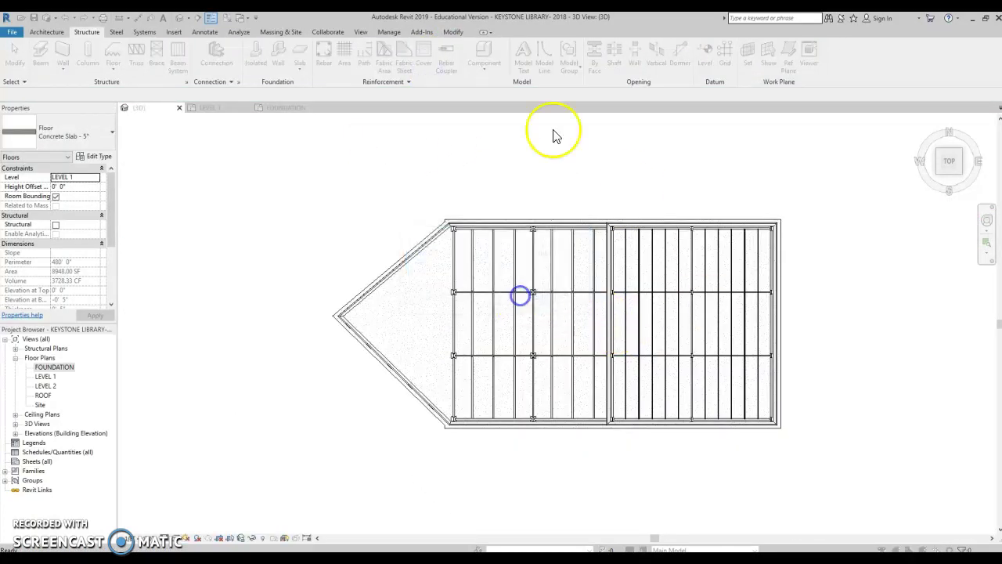
{"action": "left_click", "coordinate": [525, 296]}
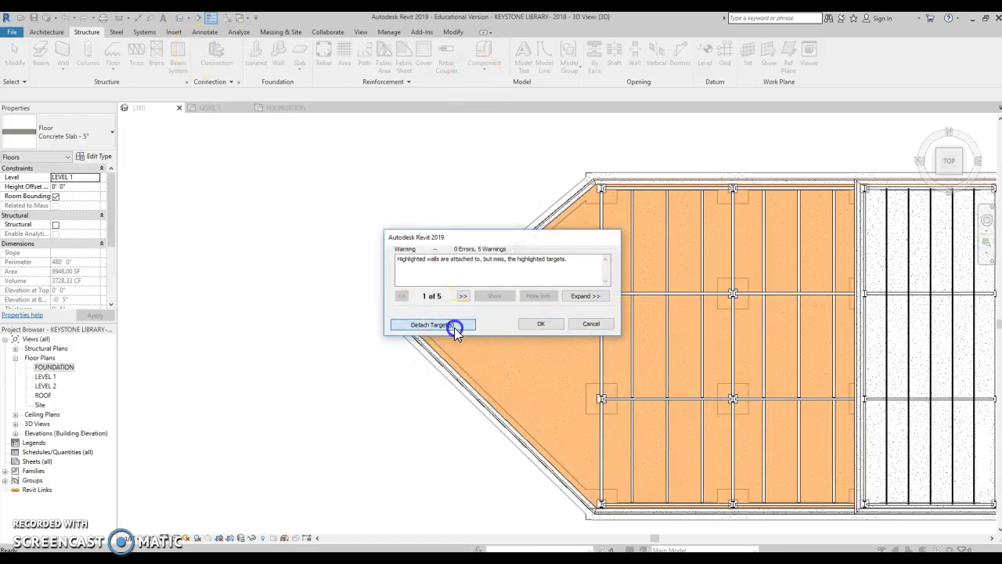
{"action": "left_click", "coordinate": [456, 332]}
{"action": "left_click", "coordinate": [427, 231]}
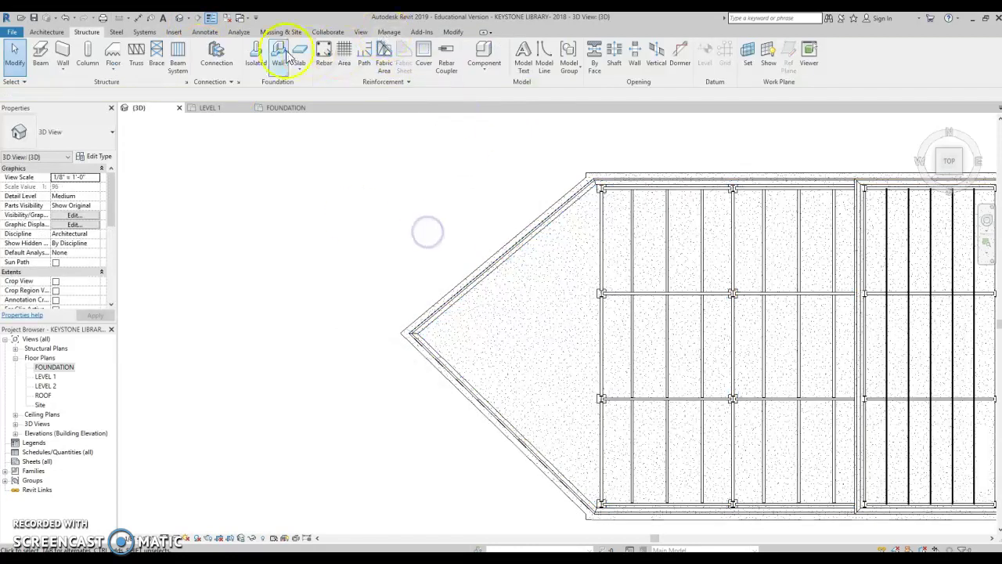
Show the 3D model in a shaded visual style and inspect the angled walls and extended slab from both sides.
{"action": "left_click_drag", "start_coordinate": [947, 167], "coordinate": [878, 145]}
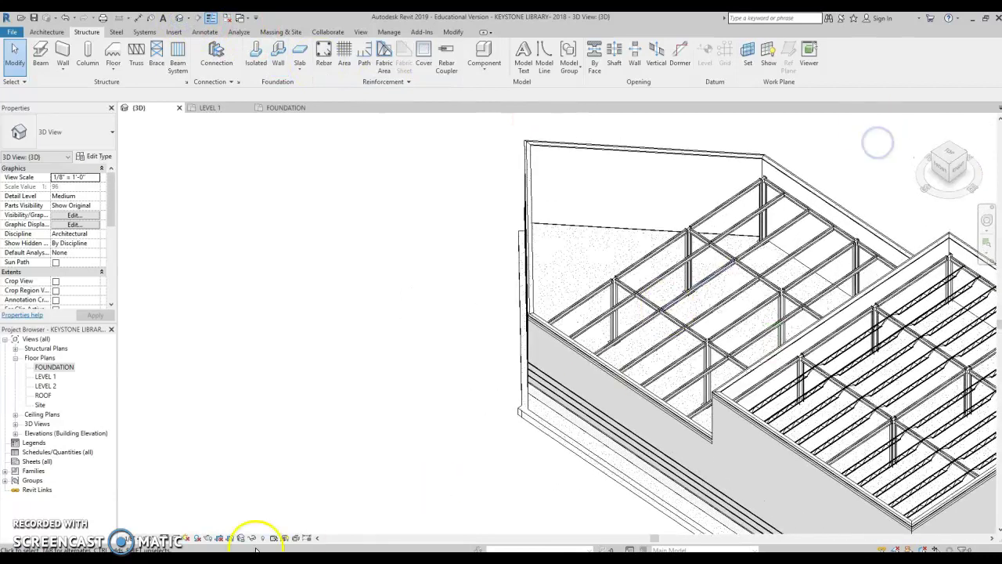
{"action": "left_click", "coordinate": [174, 539]}
{"action": "left_click", "coordinate": [197, 512]}
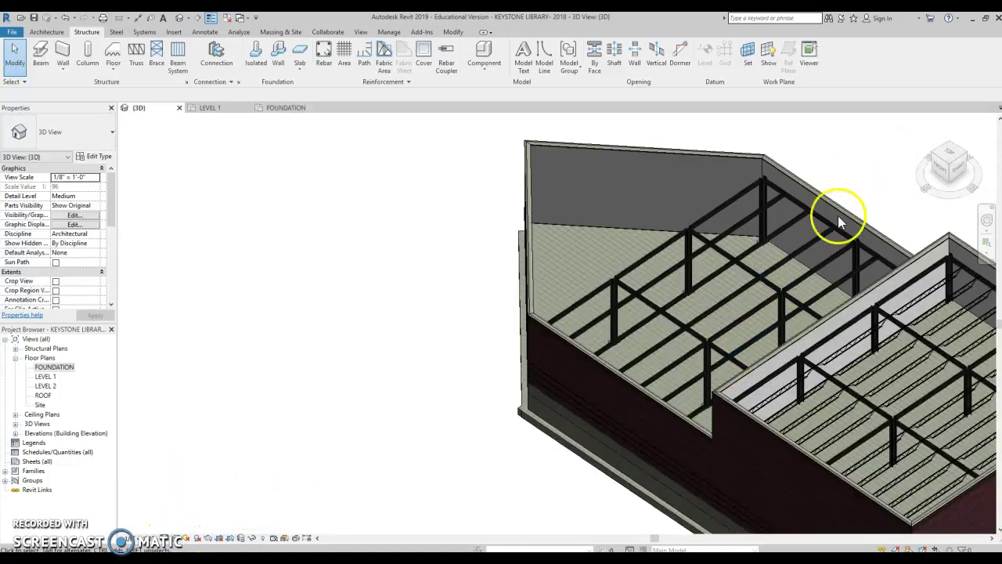
{"action": "middle_click_drag", "start_coordinate": [830, 292], "coordinate": [649, 293]}
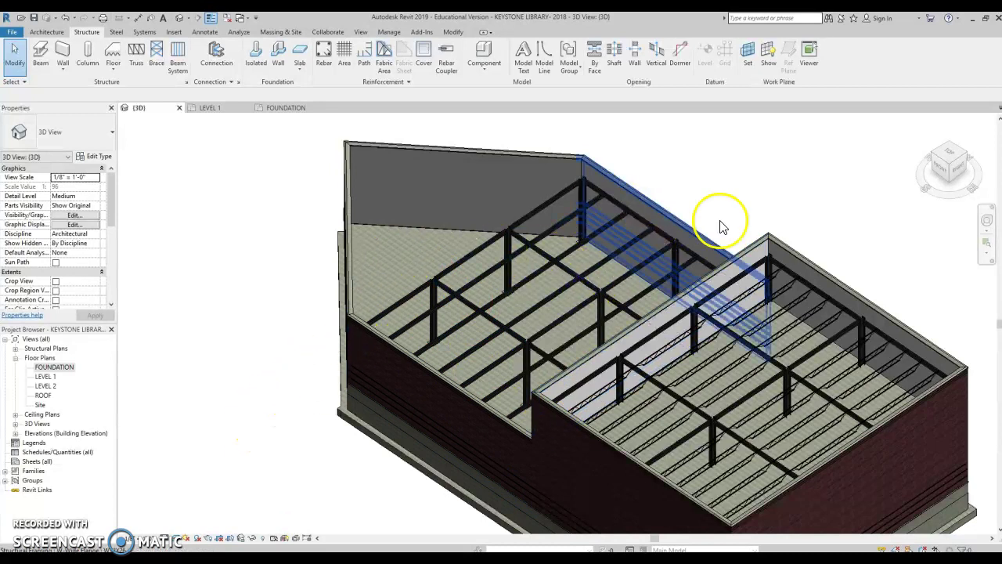
{"action": "left_click_drag", "start_coordinate": [956, 162], "coordinate": [232, 147]}
{"action": "scroll", "coordinate": [344, 413], "scroll_direction": "up", "scroll_amount": 3}
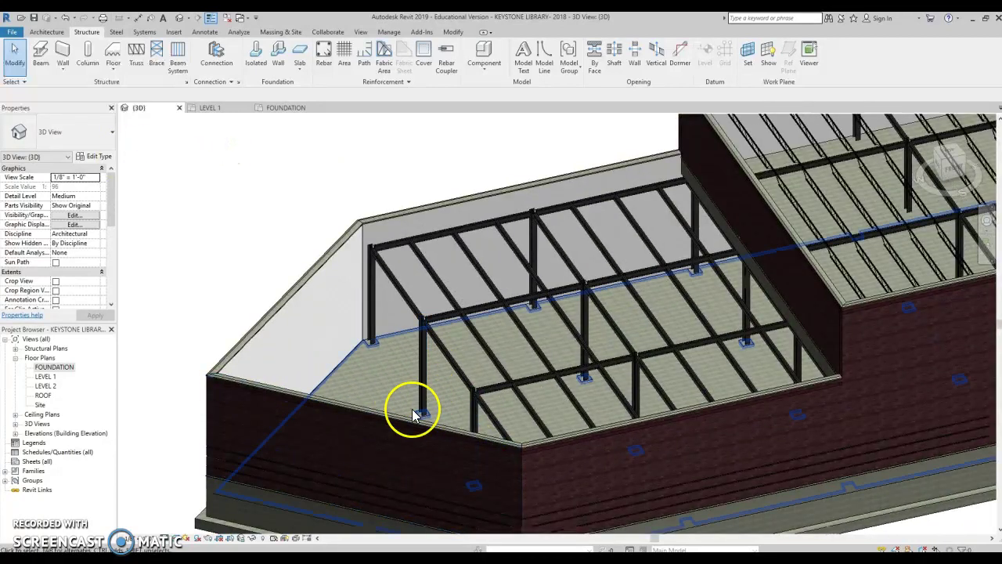
In the LEVEL 1 floor plan, start an architectural wall of type Interior - 4 7/8" Partition (1-hr) near the grid C column.
{"action": "double_click", "coordinate": [45, 377]}
{"action": "scroll", "coordinate": [368, 260], "scroll_direction": "up", "scroll_amount": 5}
{"action": "middle_click_drag", "start_coordinate": [397, 311], "coordinate": [434, 341]}
{"action": "scroll", "coordinate": [404, 353], "scroll_direction": "up", "scroll_amount": 2}
{"action": "left_click", "coordinate": [47, 32]}
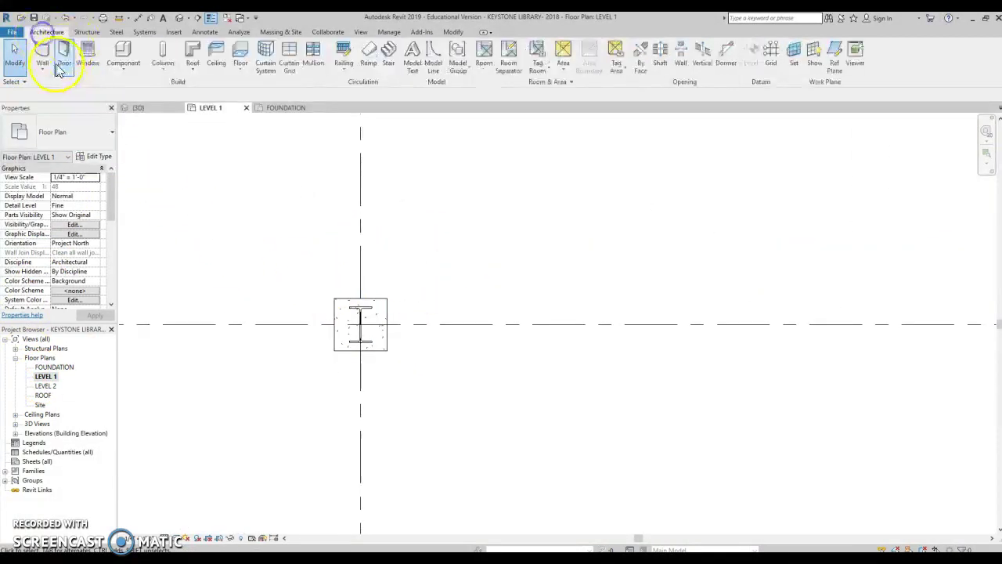
{"action": "left_click", "coordinate": [43, 54]}
{"action": "left_click", "coordinate": [96, 140]}
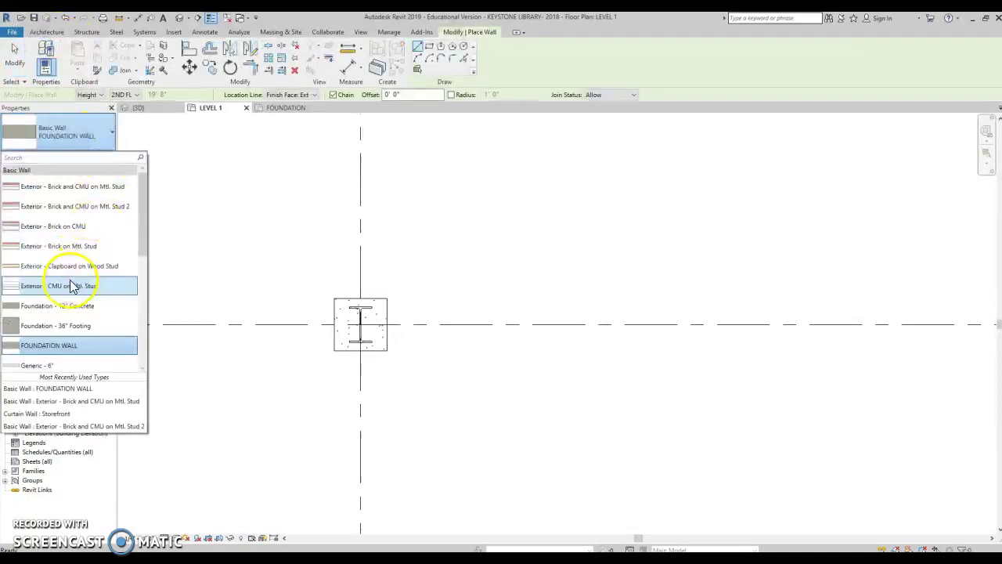
{"action": "scroll", "coordinate": [73, 290], "scroll_direction": "down", "scroll_amount": 4}
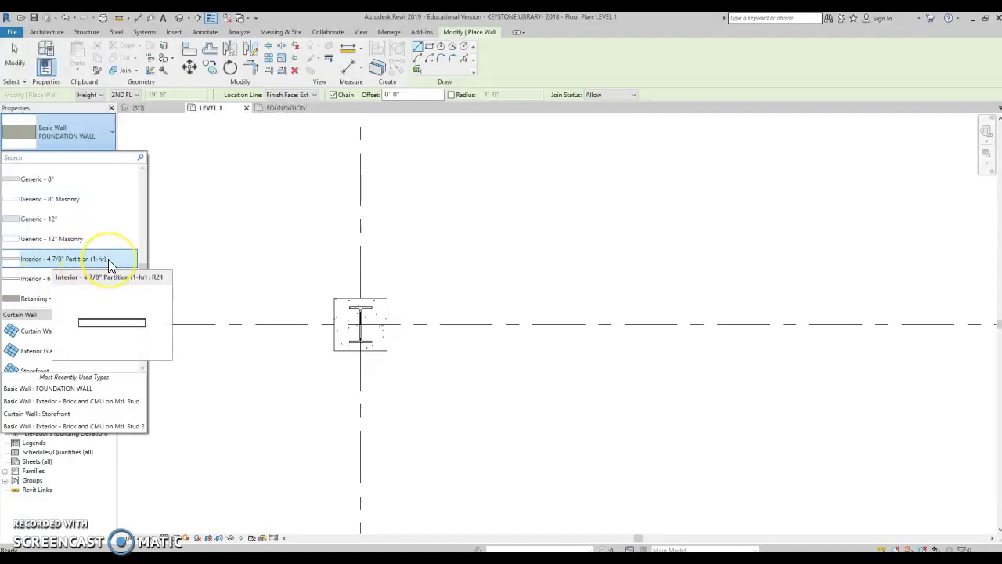
{"action": "left_click", "coordinate": [43, 263]}
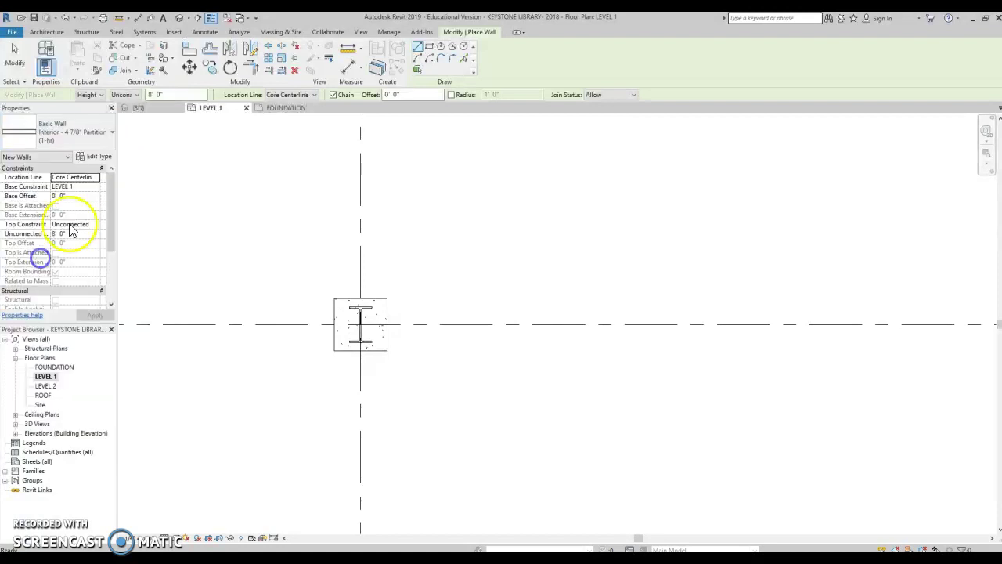
Examine the layer structure of the Interior - 4 7/8" Partition (1-hr) wall type, leaving it unedited, and exit the wall command.
{"action": "left_click", "coordinate": [93, 158]}
{"action": "left_click", "coordinate": [337, 153]}
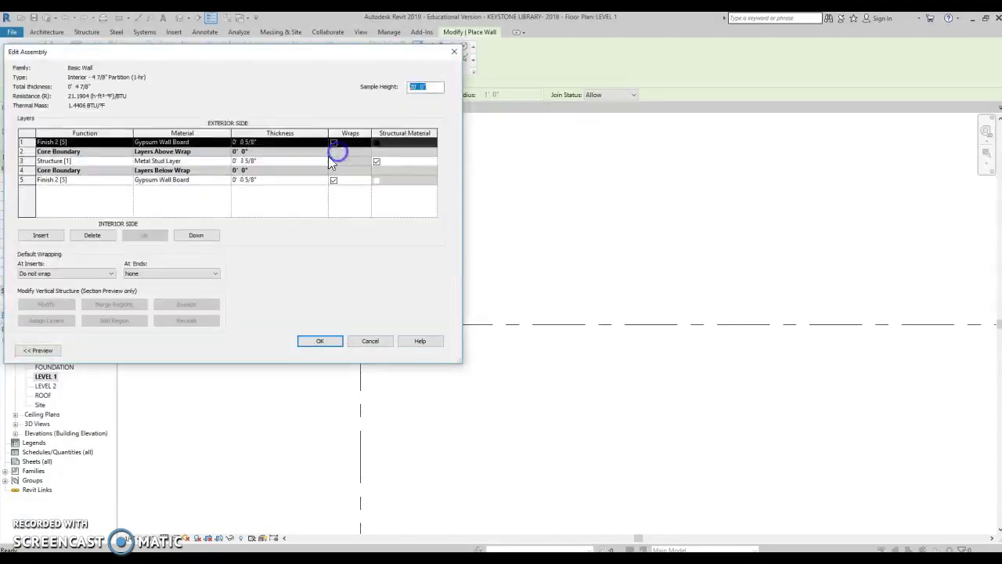
{"action": "left_click", "coordinate": [453, 52]}
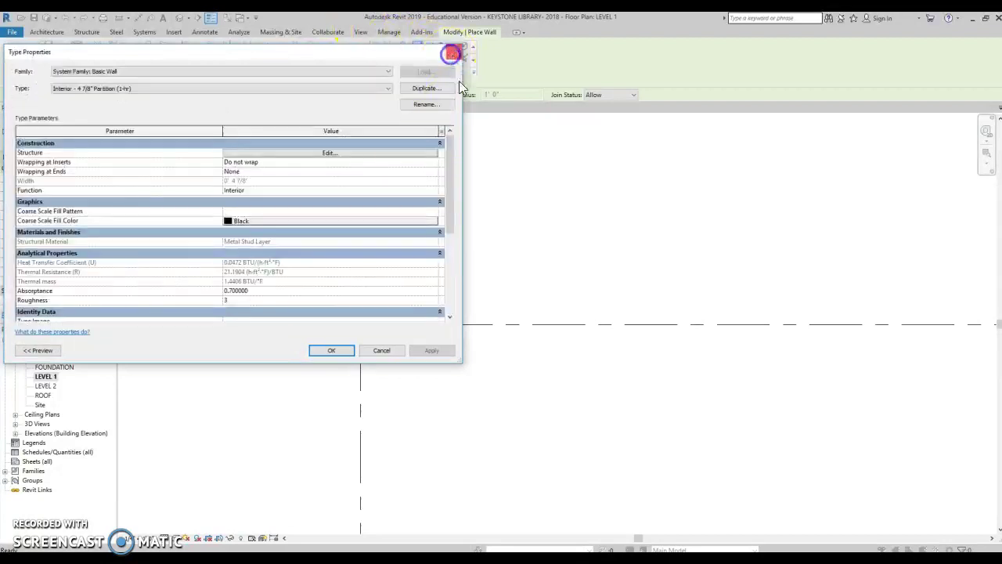
{"action": "left_click", "coordinate": [455, 51]}
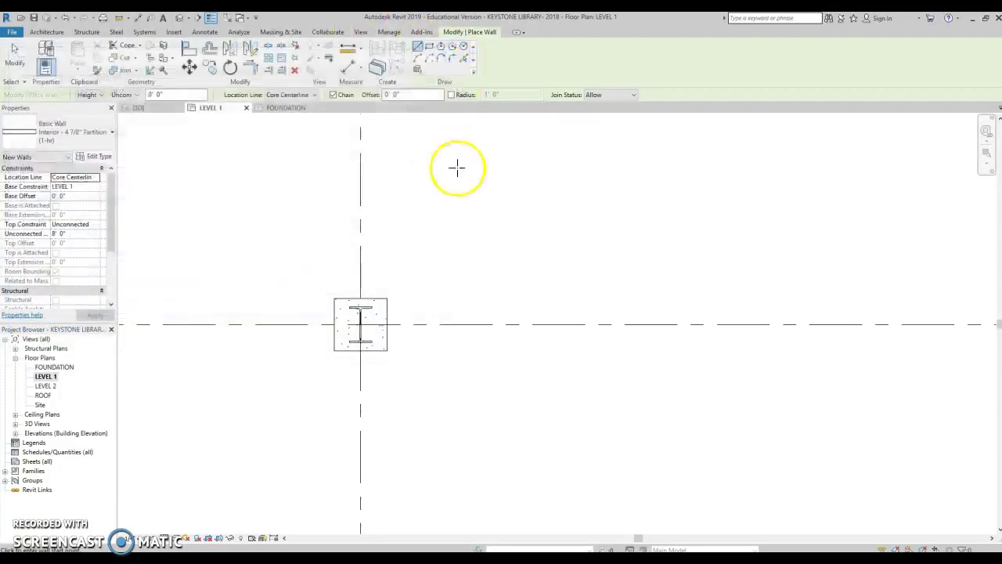
{"action": "scroll", "coordinate": [359, 305], "scroll_direction": "up", "scroll_amount": 5}
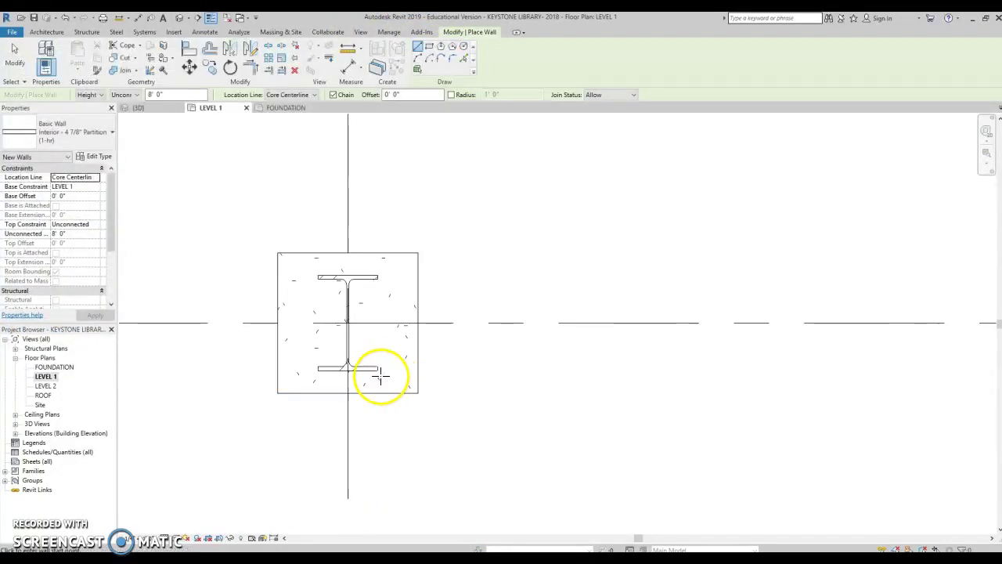
{"action": "scroll", "coordinate": [456, 349], "scroll_direction": "down", "scroll_amount": 3}
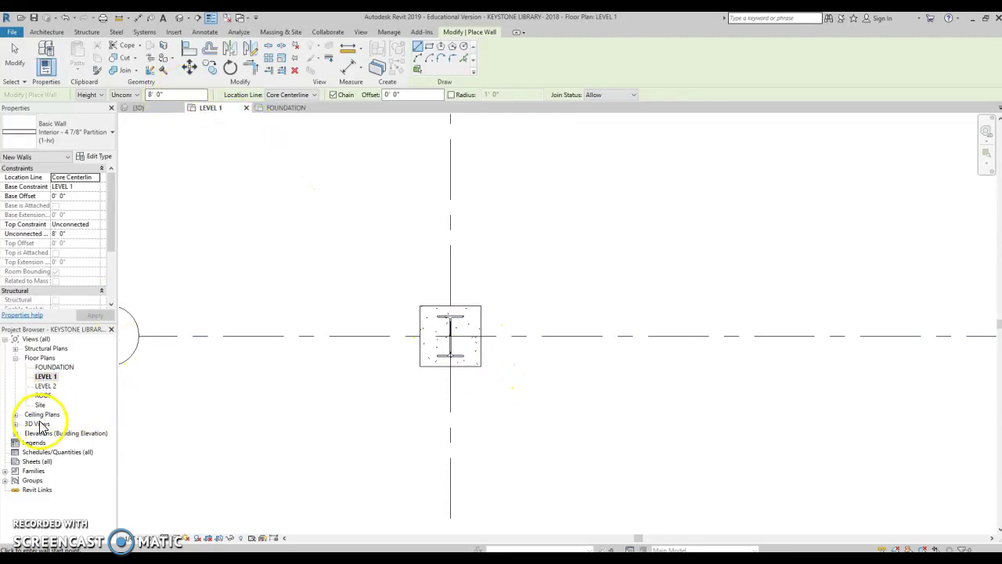
{"action": "key", "text": "Escape"}
{"action": "key", "text": "Escape"}
Check the level heights in the South elevation and return to the LEVEL 1 floor plan.
{"action": "left_click", "coordinate": [15, 433]}
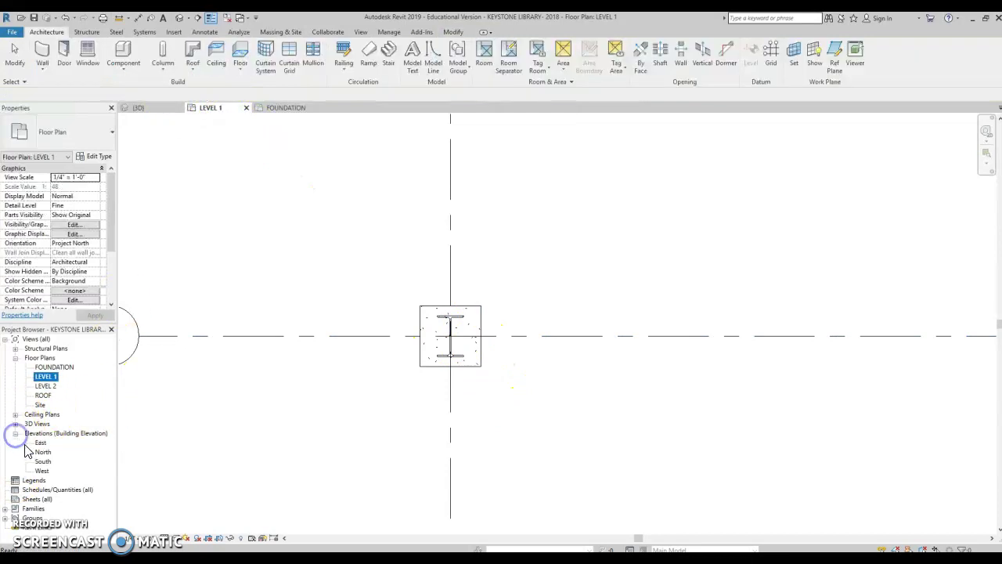
{"action": "double_click", "coordinate": [43, 461]}
{"action": "middle_click_drag", "start_coordinate": [821, 291], "coordinate": [569, 336]}
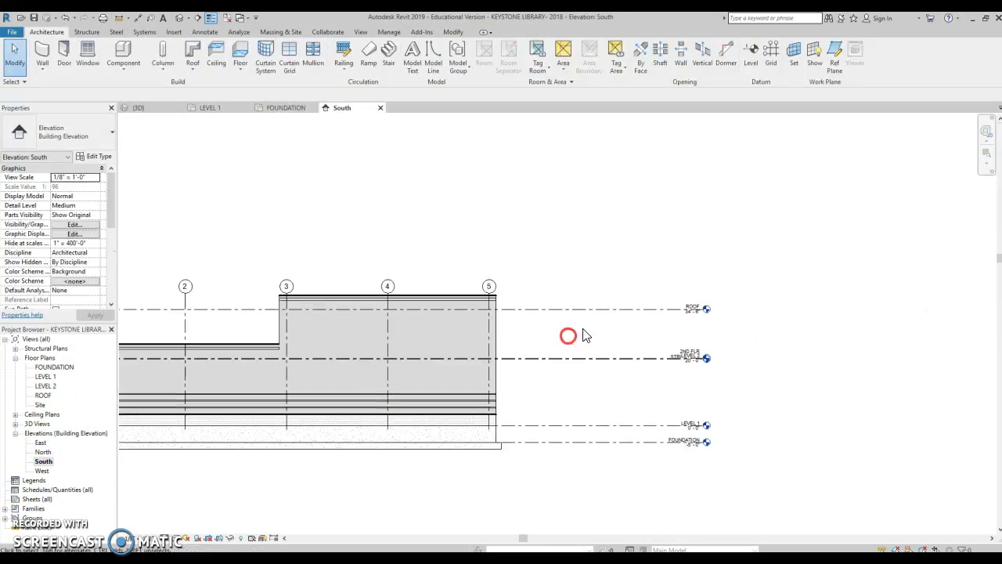
{"action": "scroll", "coordinate": [697, 349], "scroll_direction": "up", "scroll_amount": 2}
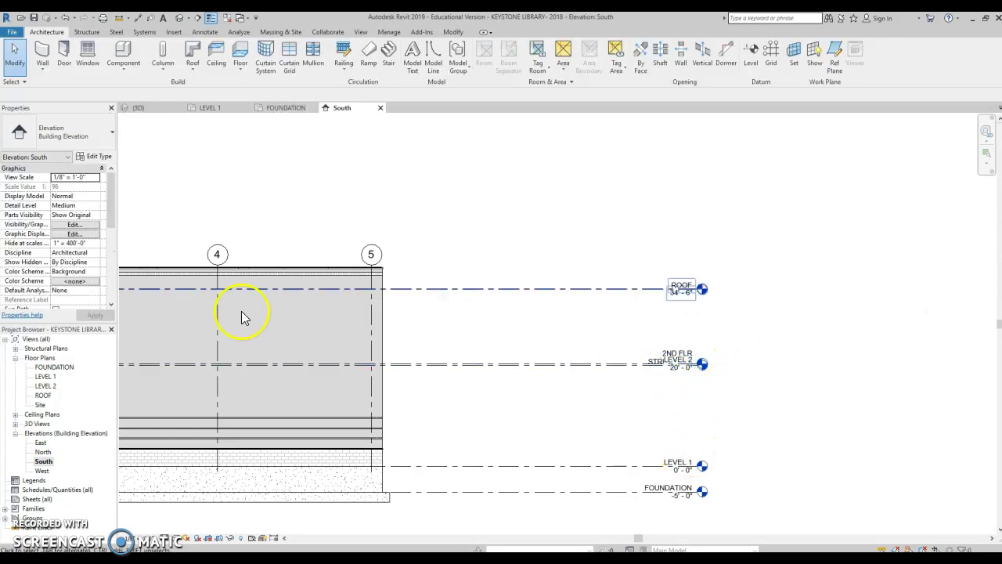
{"action": "double_click", "coordinate": [48, 378]}
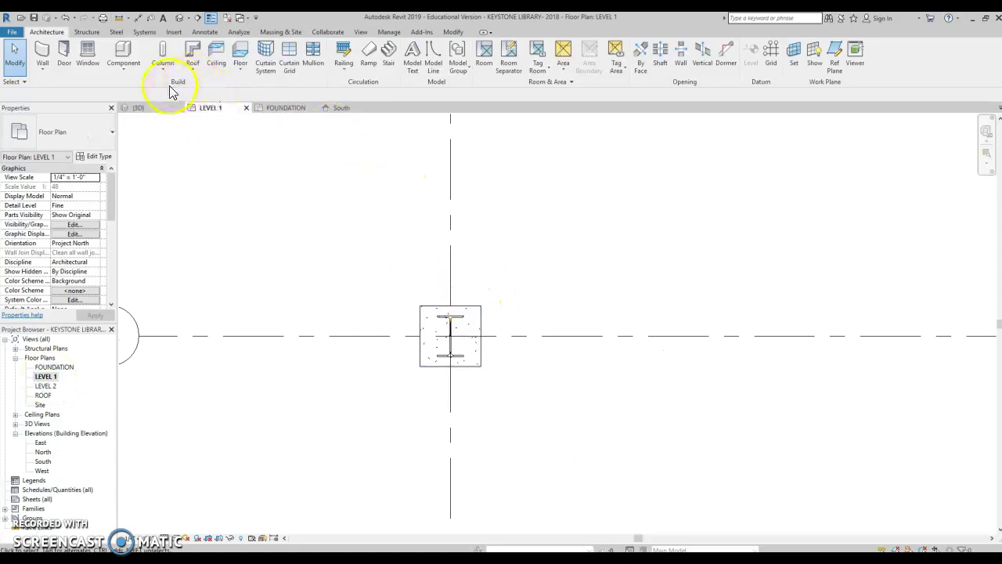
Draw an 8' 0" high circular Interior - 4 7/8" Partition (1-hr) wall centred on the column at grids C and 1.
{"action": "left_click", "coordinate": [44, 54]}
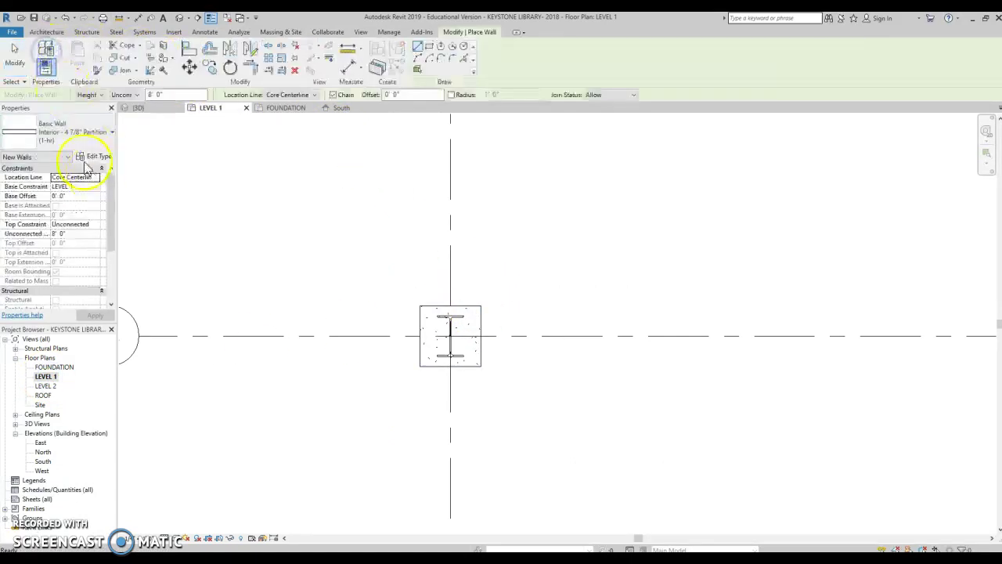
{"action": "scroll", "coordinate": [431, 294], "scroll_direction": "up", "scroll_amount": 2}
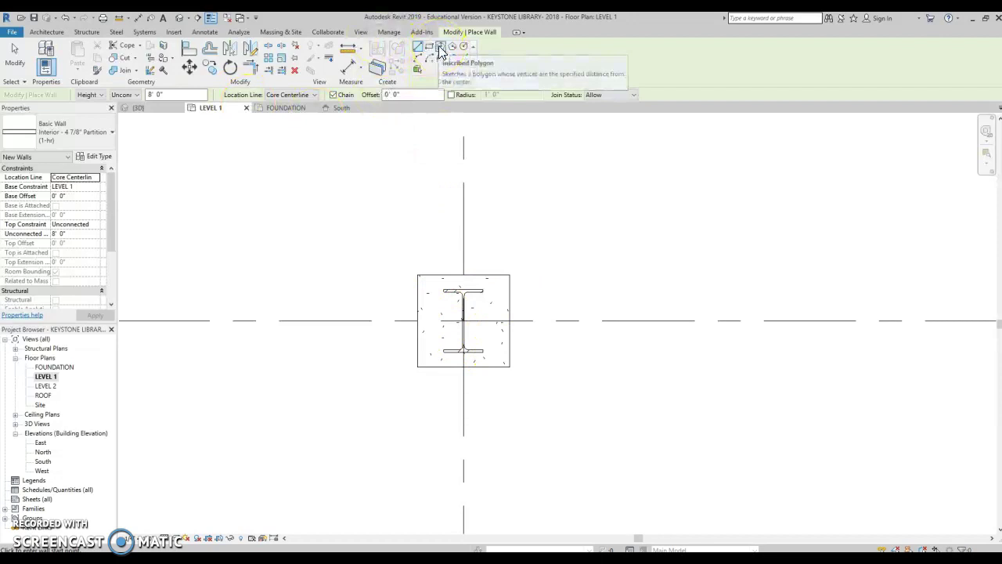
{"action": "left_click", "coordinate": [467, 50]}
{"action": "scroll", "coordinate": [497, 340], "scroll_direction": "up", "scroll_amount": 3}
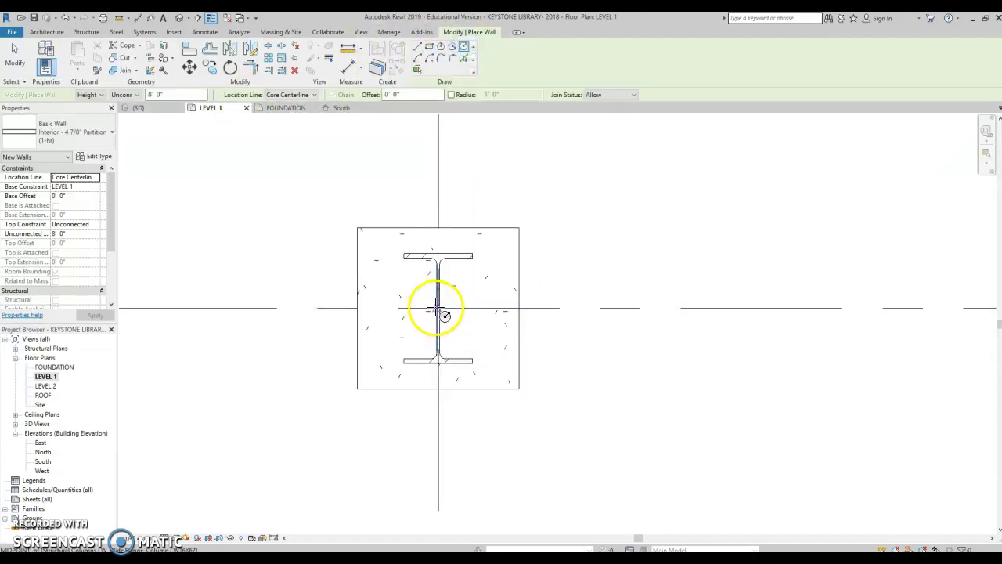
{"action": "left_click", "coordinate": [438, 308]}
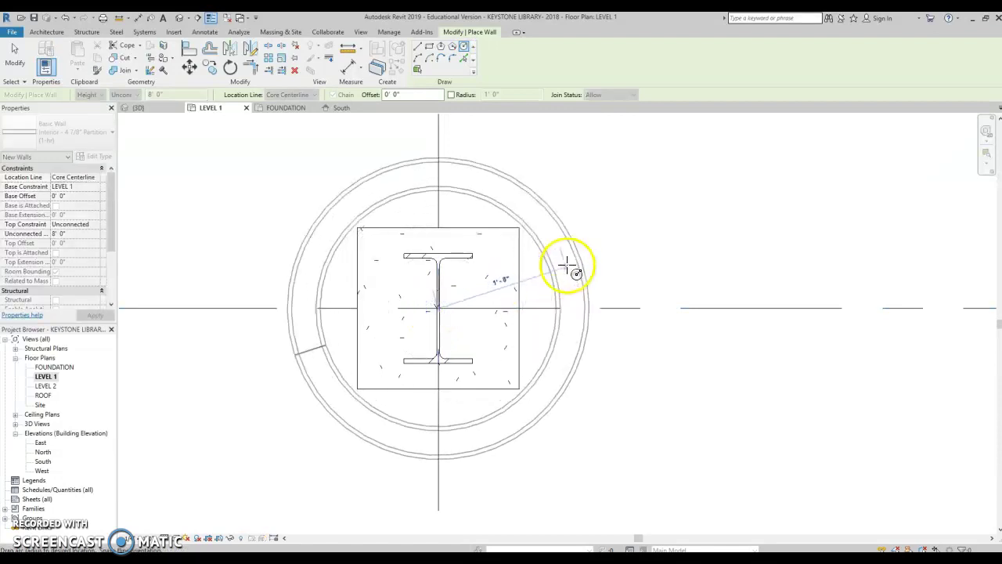
{"action": "left_click", "coordinate": [507, 257]}
{"action": "scroll", "coordinate": [646, 364], "scroll_direction": "down", "scroll_amount": 3}
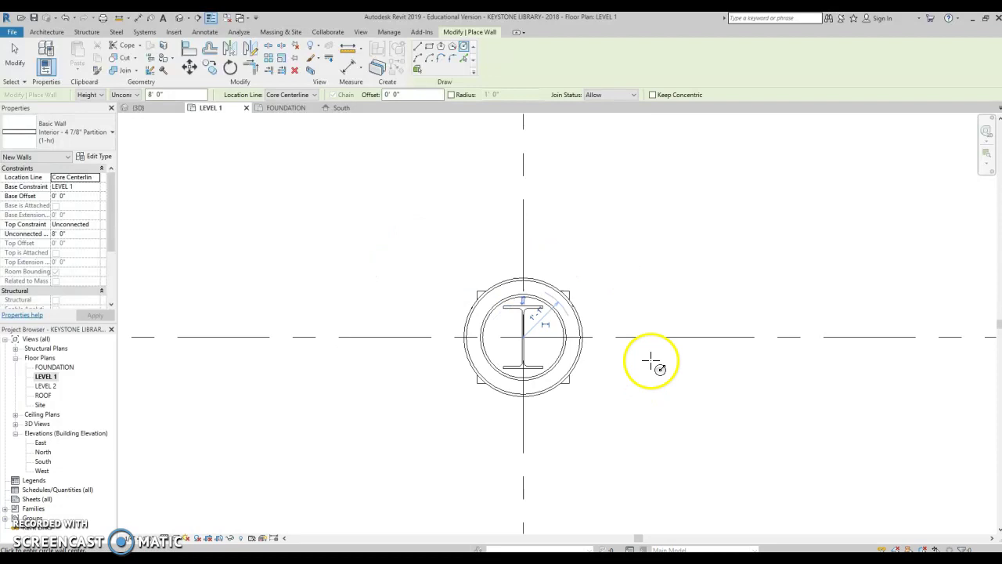
{"action": "scroll", "coordinate": [592, 380], "scroll_direction": "down", "scroll_amount": 1}
{"action": "scroll", "coordinate": [702, 367], "scroll_direction": "down", "scroll_amount": 5}
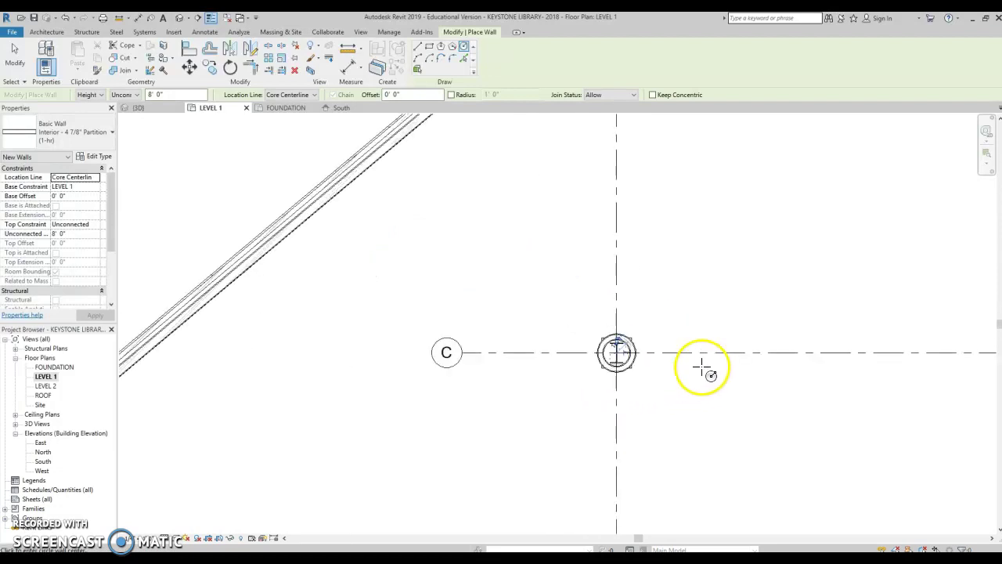
{"action": "middle_click_drag", "start_coordinate": [702, 367], "coordinate": [504, 378]}
{"action": "scroll", "coordinate": [555, 398], "scroll_direction": "up", "scroll_amount": 1}
{"action": "scroll", "coordinate": [540, 388], "scroll_direction": "up", "scroll_amount": 1}
{"action": "scroll", "coordinate": [454, 368], "scroll_direction": "up", "scroll_amount": 1}
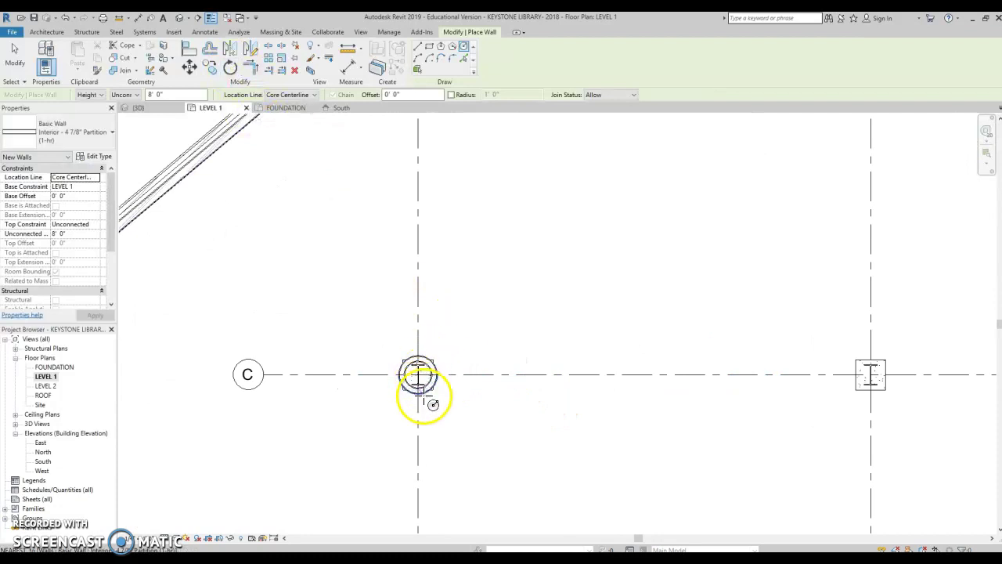
{"action": "key", "text": "Escape"}
{"action": "key", "text": "Escape"}
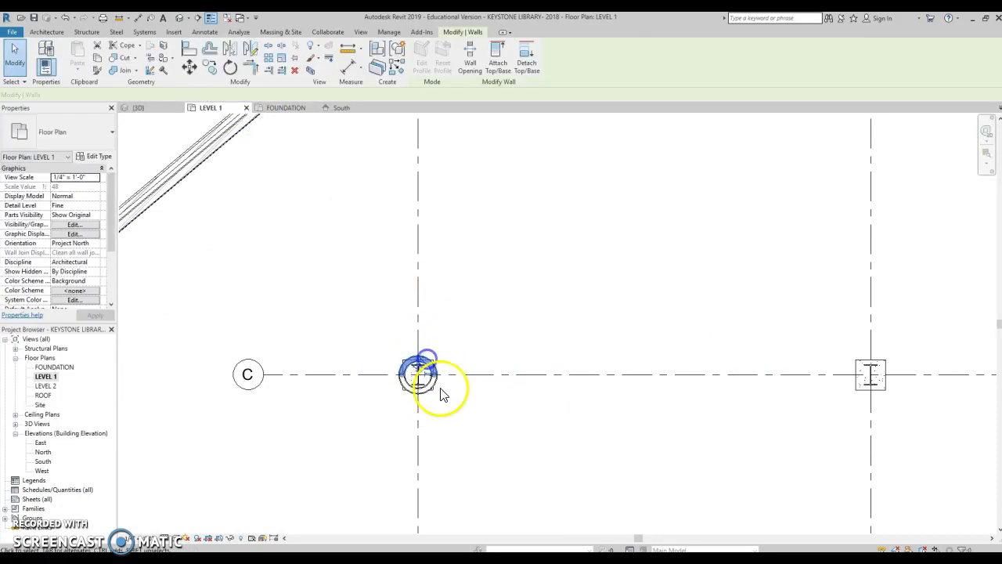
Copy both halves of the circular partition wall from the column at grids C and 1 to the column at grids C and 2.
{"action": "scroll", "coordinate": [427, 385], "scroll_direction": "up", "scroll_amount": 4}
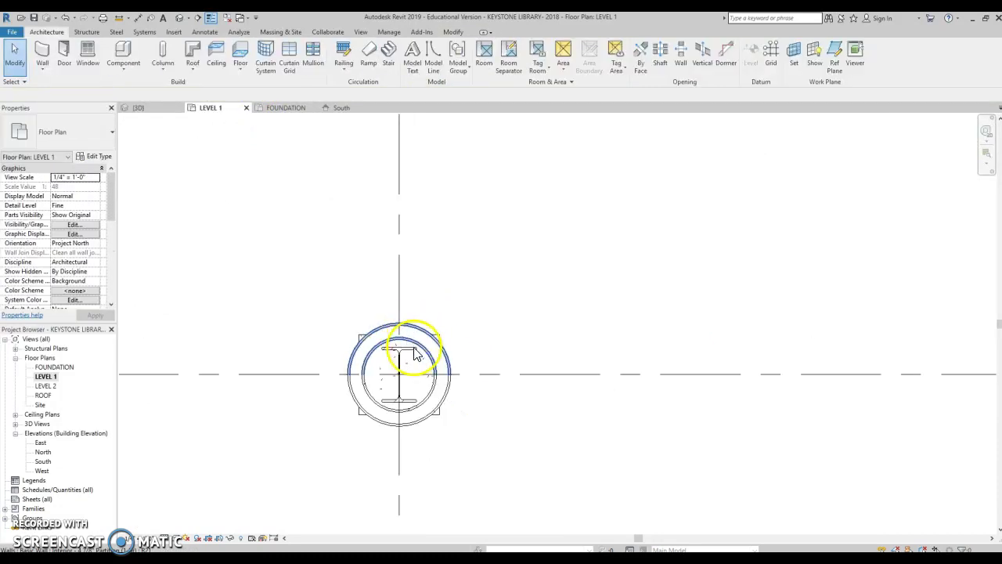
{"action": "left_click", "coordinate": [379, 418]}
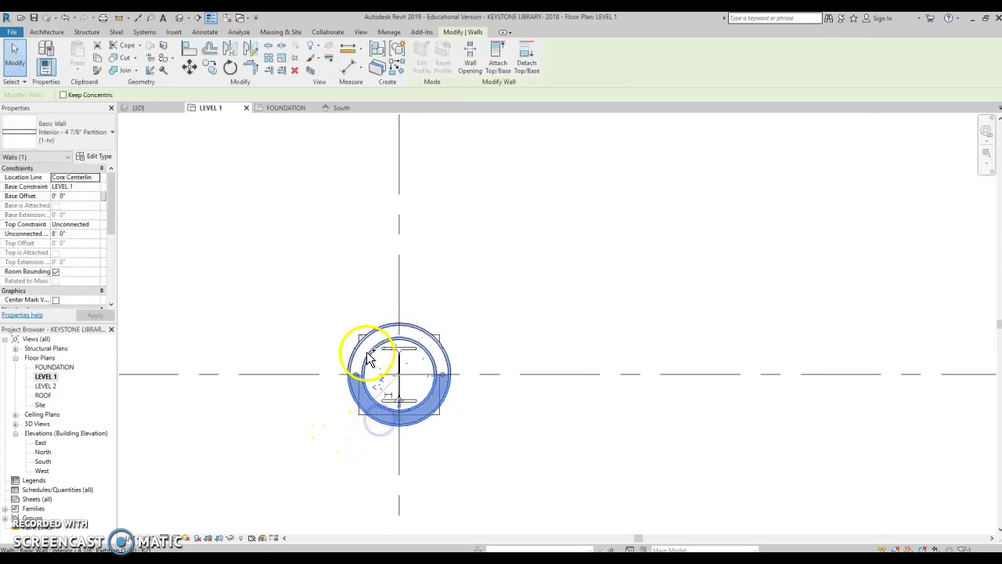
{"action": "left_click", "coordinate": [367, 352], "text": "ctrl"}
{"action": "scroll", "coordinate": [448, 412], "scroll_direction": "down", "scroll_amount": 3}
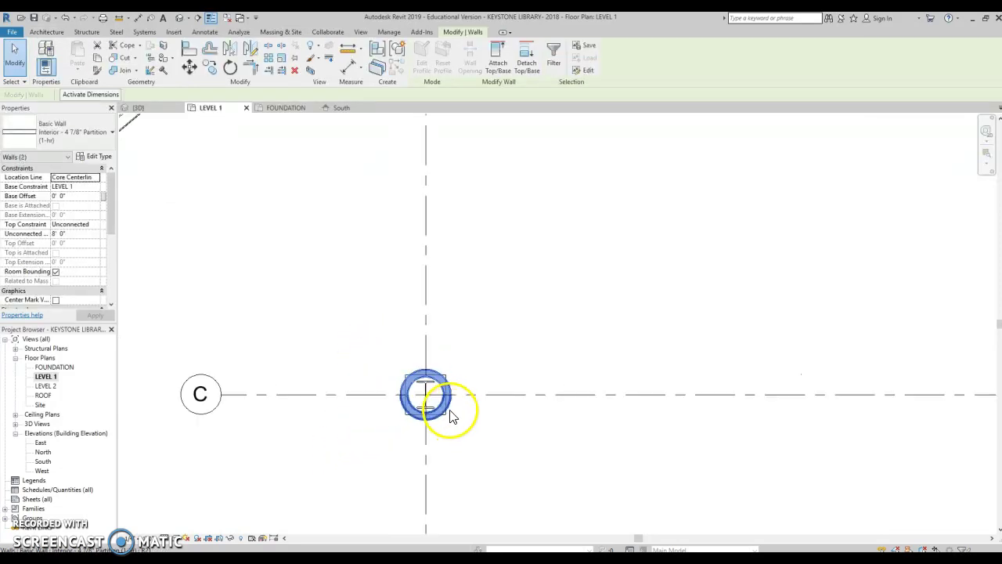
{"action": "left_click", "coordinate": [213, 70]}
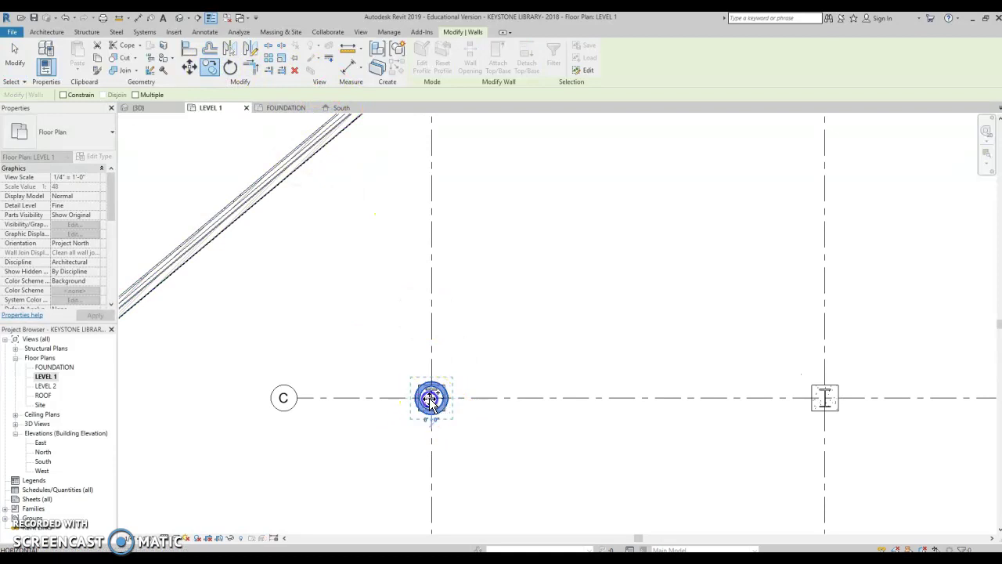
{"action": "left_click", "coordinate": [431, 400]}
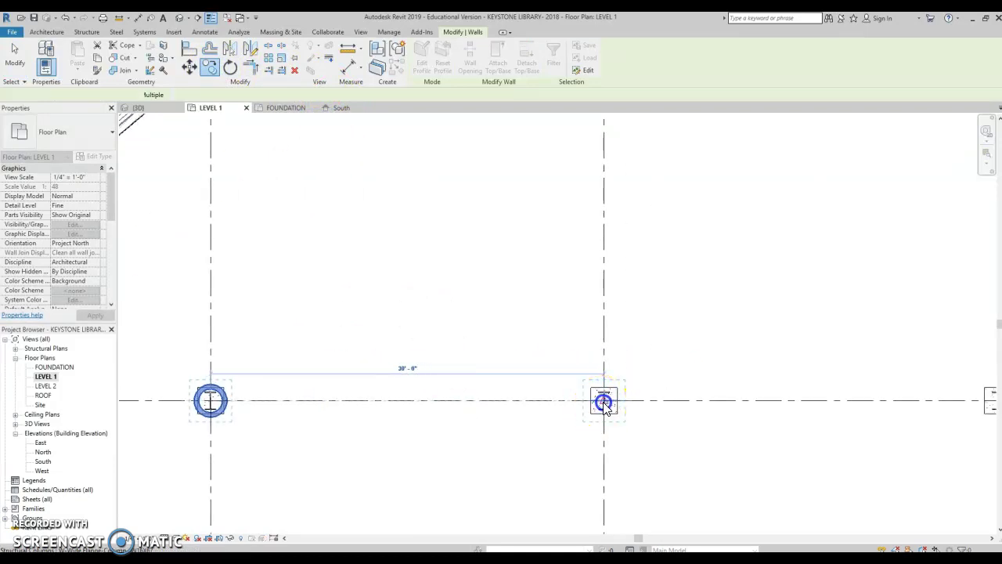
{"action": "left_click", "coordinate": [603, 403]}
Copy the circular partition wall along grid C onto the columns at grids 3 and 4, using the column centres as reference points.
{"action": "middle_click_drag", "start_coordinate": [695, 396], "coordinate": [421, 380]}
{"action": "left_click", "coordinate": [212, 68]}
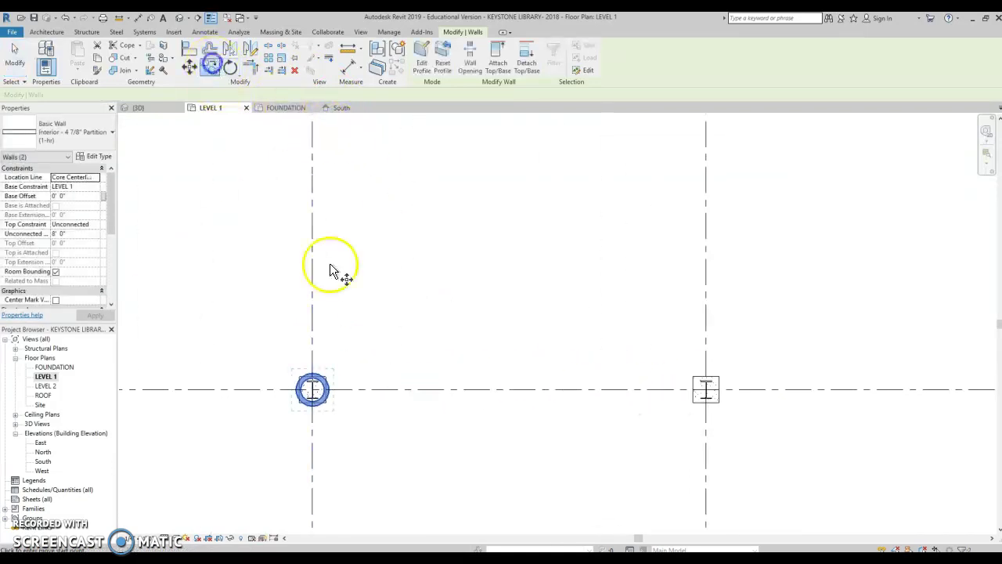
{"action": "left_click", "coordinate": [312, 389]}
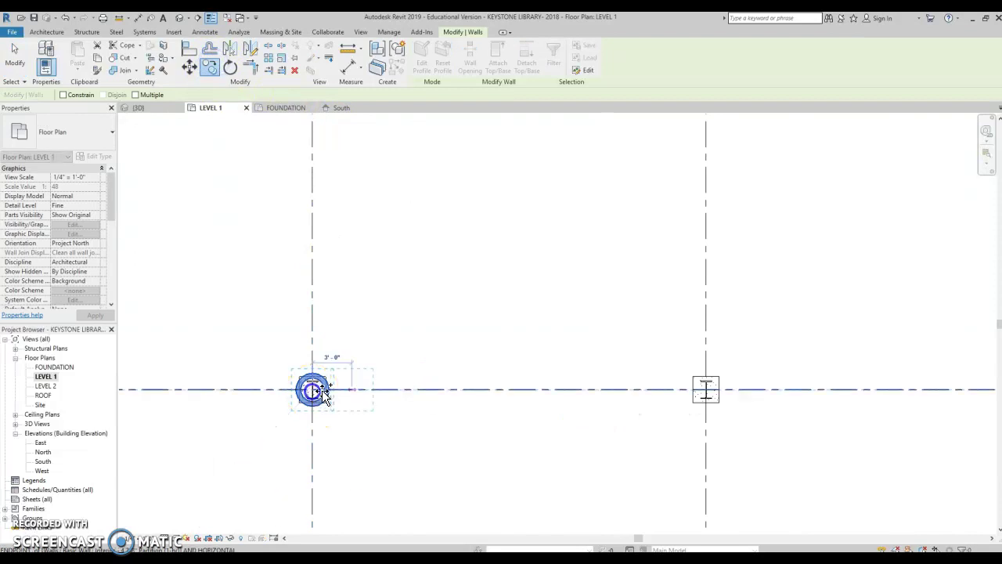
{"action": "left_click", "coordinate": [707, 393]}
{"action": "middle_click_drag", "start_coordinate": [716, 397], "coordinate": [416, 407]}
{"action": "left_click", "coordinate": [212, 68]}
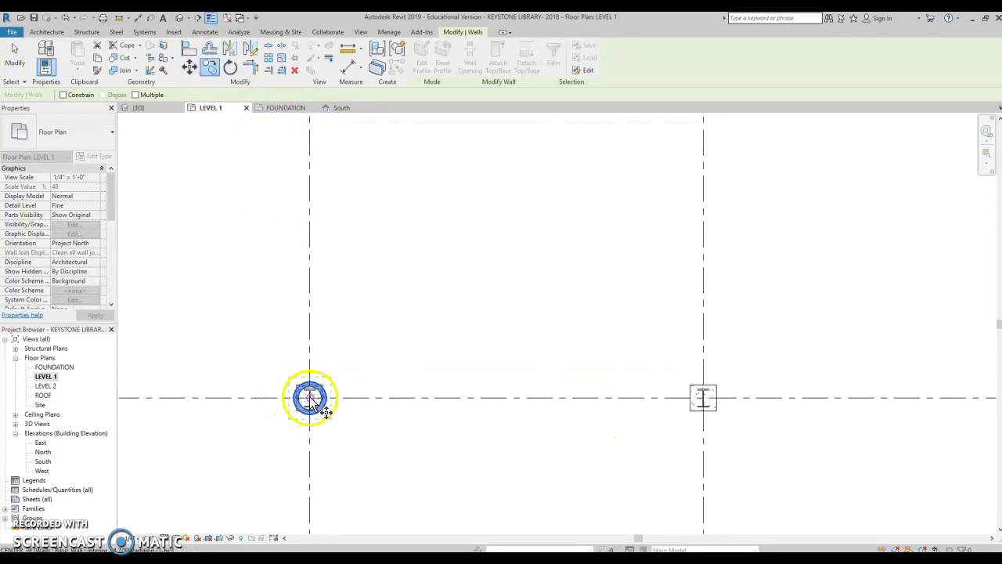
{"action": "left_click", "coordinate": [310, 398]}
{"action": "middle_click_drag", "start_coordinate": [771, 383], "coordinate": [416, 412]}
{"action": "left_click", "coordinate": [349, 430]}
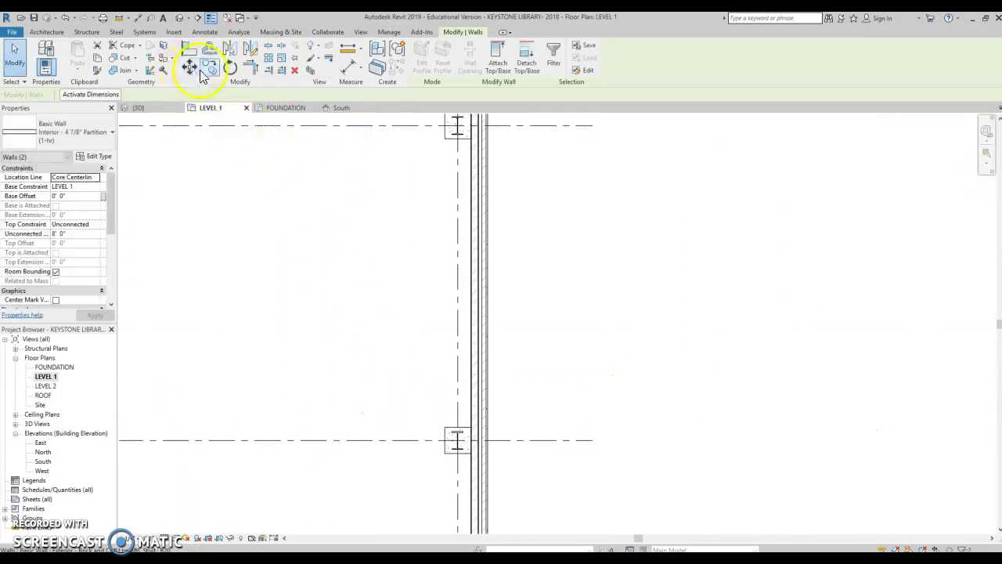
Copy the circular partition wall from the column at grids C and 4 to the column at grids C and 5, and clear the selection.
{"action": "left_click", "coordinate": [204, 72]}
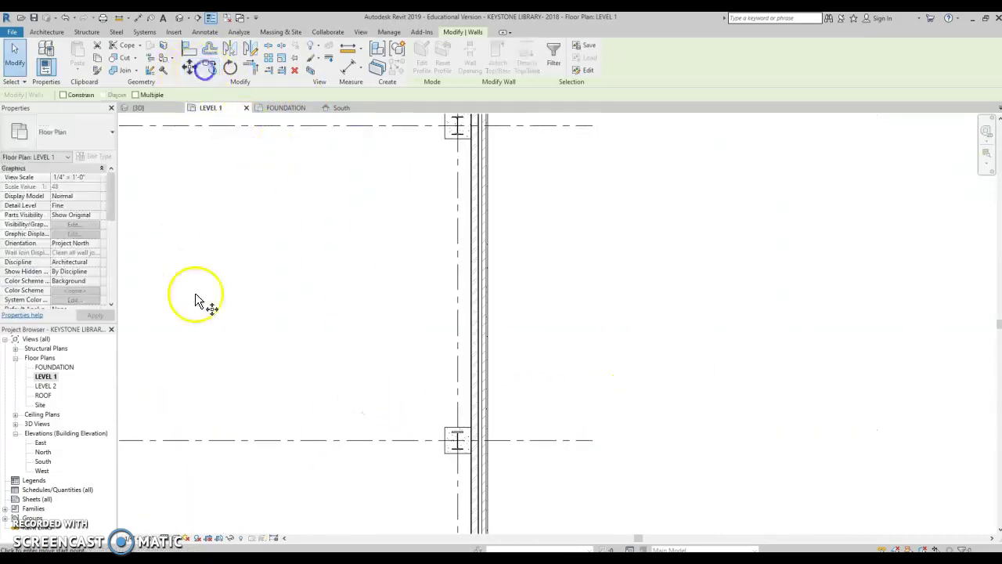
{"action": "middle_click_drag", "start_coordinate": [235, 342], "coordinate": [481, 279]}
{"action": "left_click", "coordinate": [345, 357]}
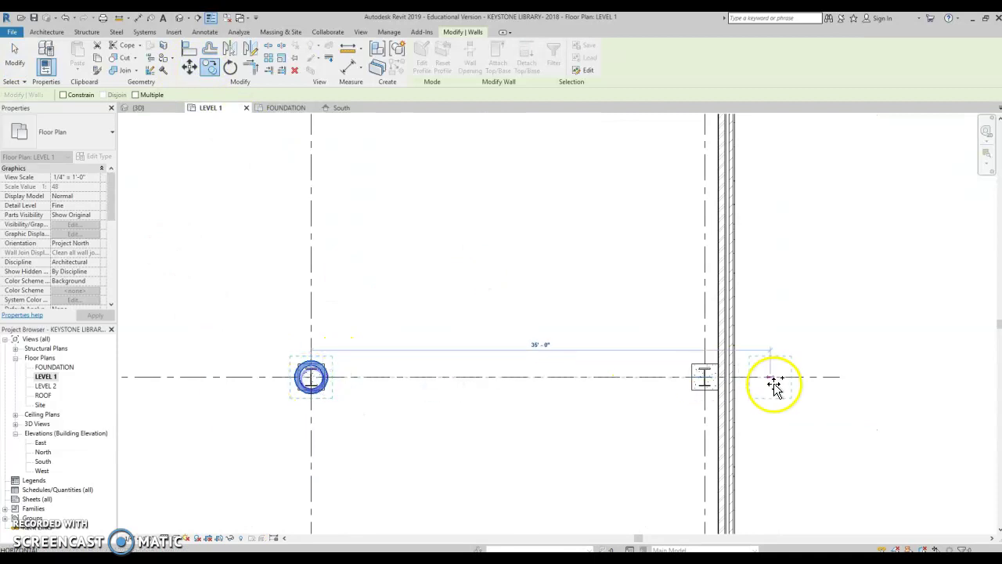
{"action": "left_click", "coordinate": [706, 378]}
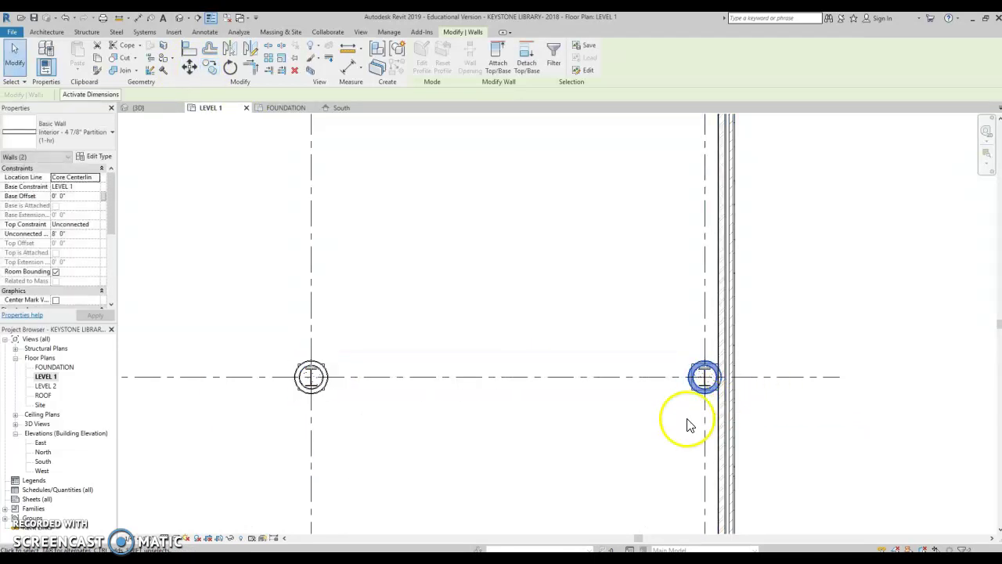
{"action": "key", "text": "Escape"}
{"action": "scroll", "coordinate": [469, 438], "scroll_direction": "down", "scroll_amount": 5}
{"action": "middle_click_drag", "start_coordinate": [600, 382], "coordinate": [623, 365]}
{"action": "middle_click_drag", "start_coordinate": [325, 360], "coordinate": [373, 394]}
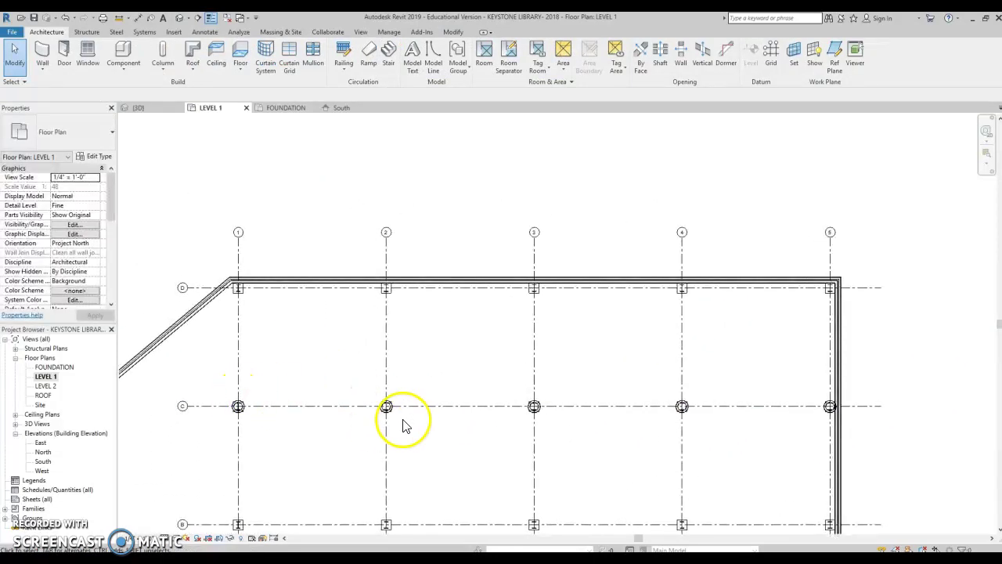
Select all instances of the circular Interior - 4 7/8" Partition (1-hr) walls in the entire project and copy the row from grid C to grid D.
{"action": "scroll", "coordinate": [239, 423], "scroll_direction": "up", "scroll_amount": 4}
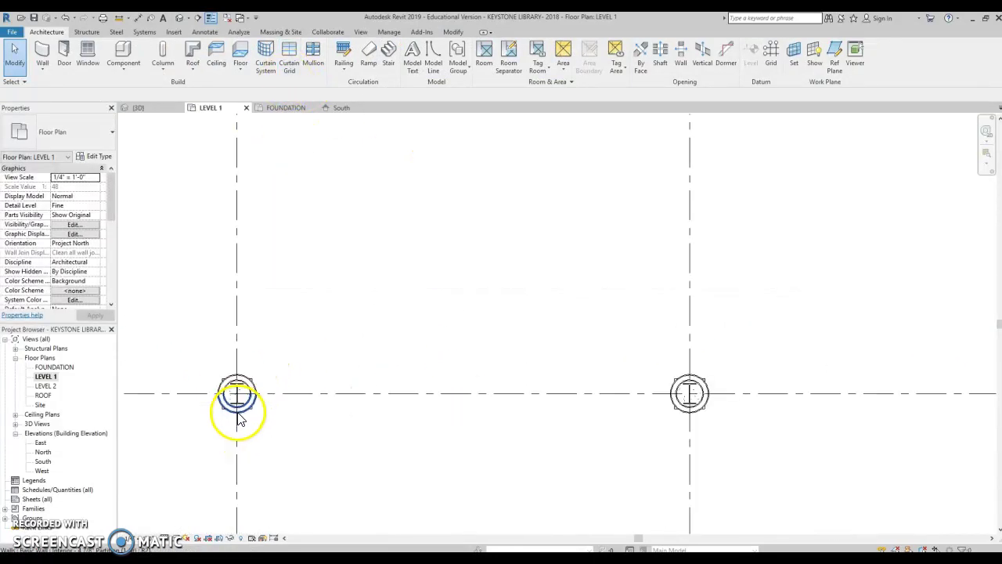
{"action": "left_click", "coordinate": [236, 403]}
{"action": "right_click", "coordinate": [240, 417]}
{"action": "mouse_move", "coordinate": [286, 293]}
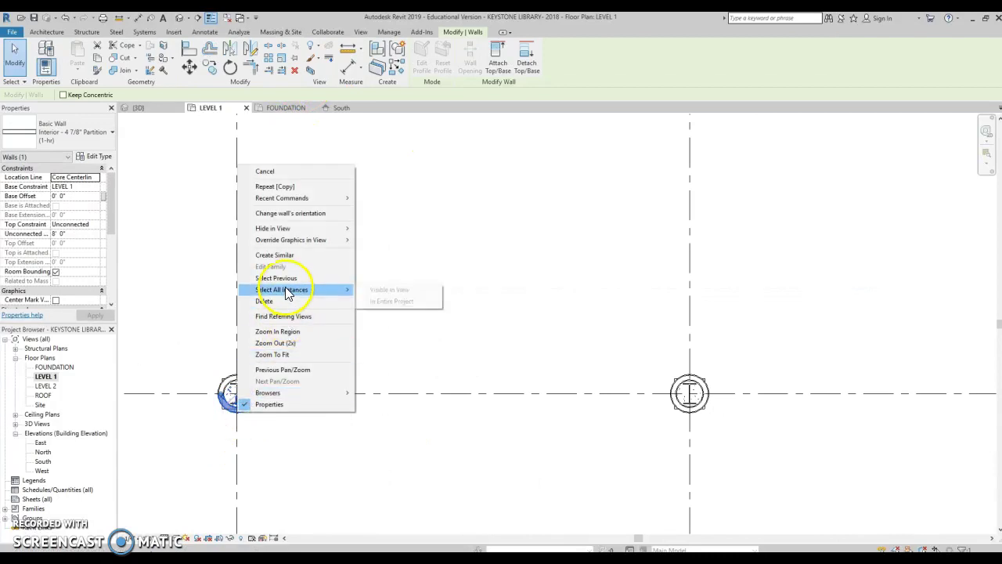
{"action": "left_click", "coordinate": [372, 299]}
{"action": "scroll", "coordinate": [703, 377], "scroll_direction": "down", "scroll_amount": 2}
{"action": "middle_click_drag", "start_coordinate": [727, 387], "coordinate": [618, 378]}
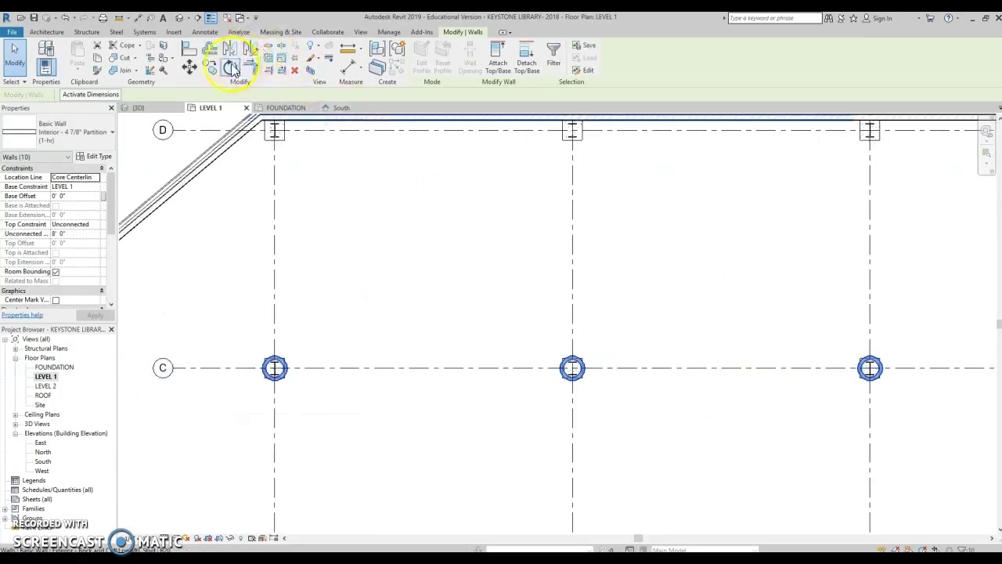
{"action": "left_click", "coordinate": [208, 74]}
{"action": "left_click", "coordinate": [274, 367]}
{"action": "left_click", "coordinate": [280, 135]}
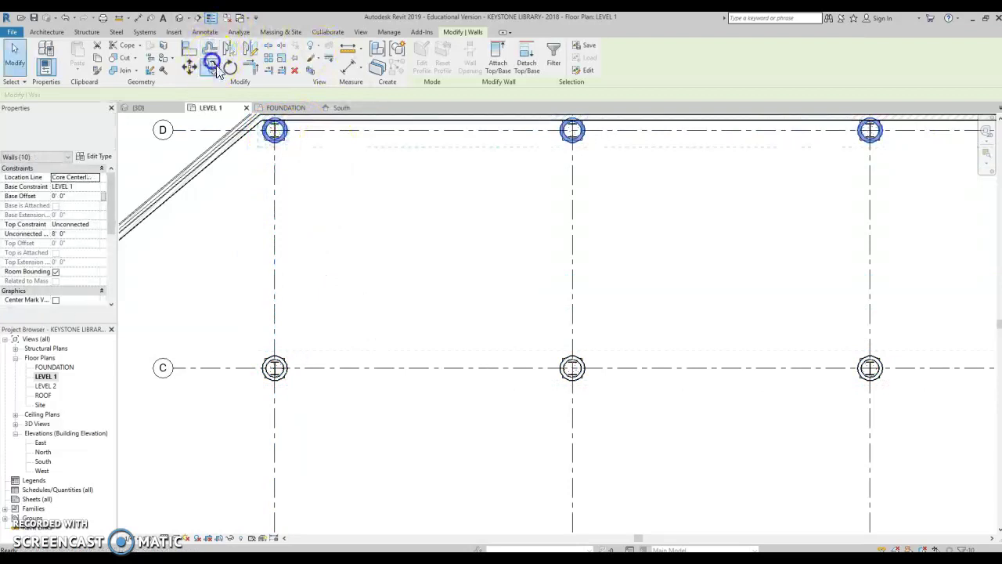
Copy the row of circular column walls from grid D to the columns on grid B.
{"action": "left_click", "coordinate": [211, 67]}
{"action": "left_click", "coordinate": [274, 130]}
{"action": "middle_click_drag", "start_coordinate": [280, 312], "coordinate": [400, 59]}
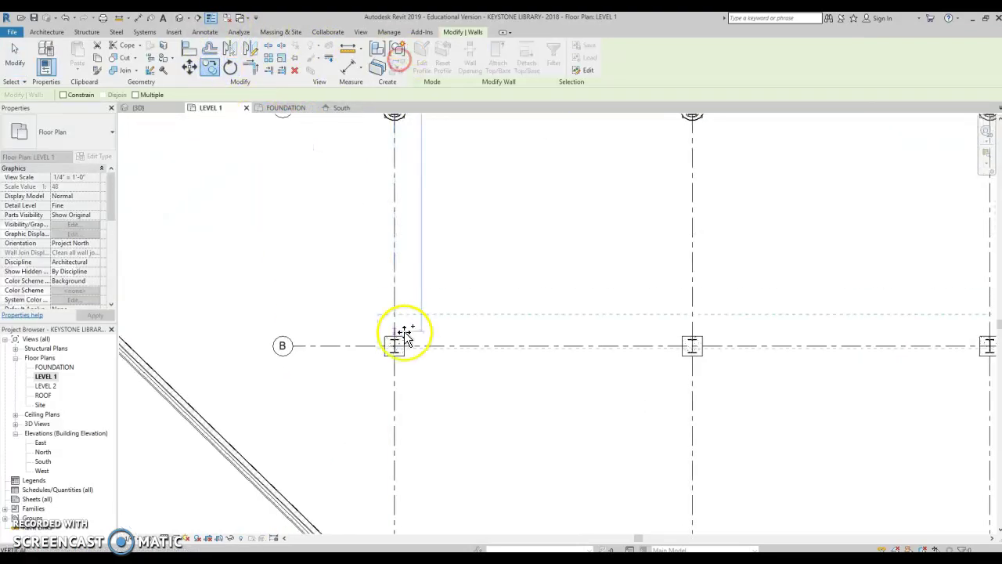
{"action": "left_click", "coordinate": [398, 350]}
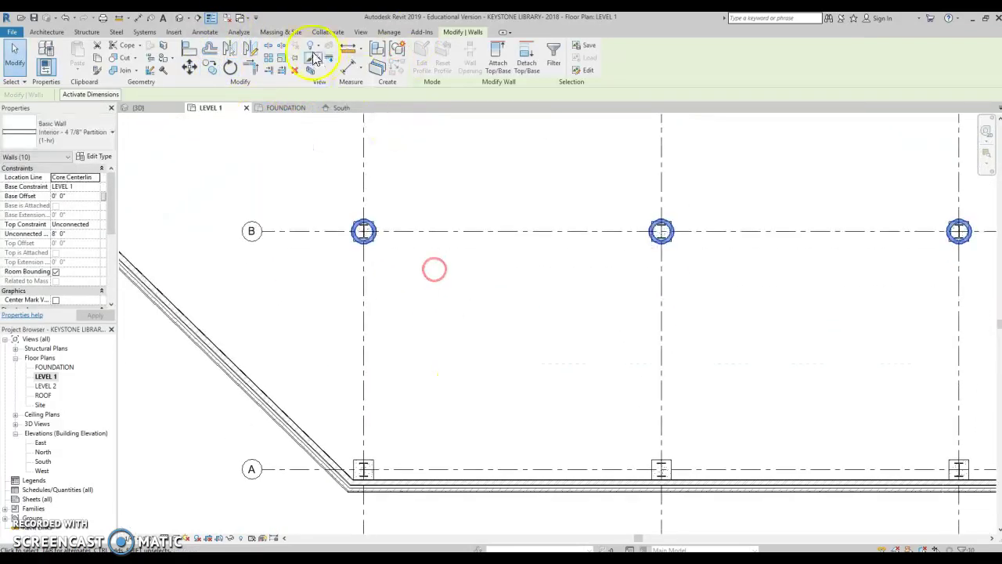
Copy the row of circular column walls from grid B to the columns on grid A.
{"action": "left_click", "coordinate": [212, 66]}
{"action": "left_click", "coordinate": [365, 232]}
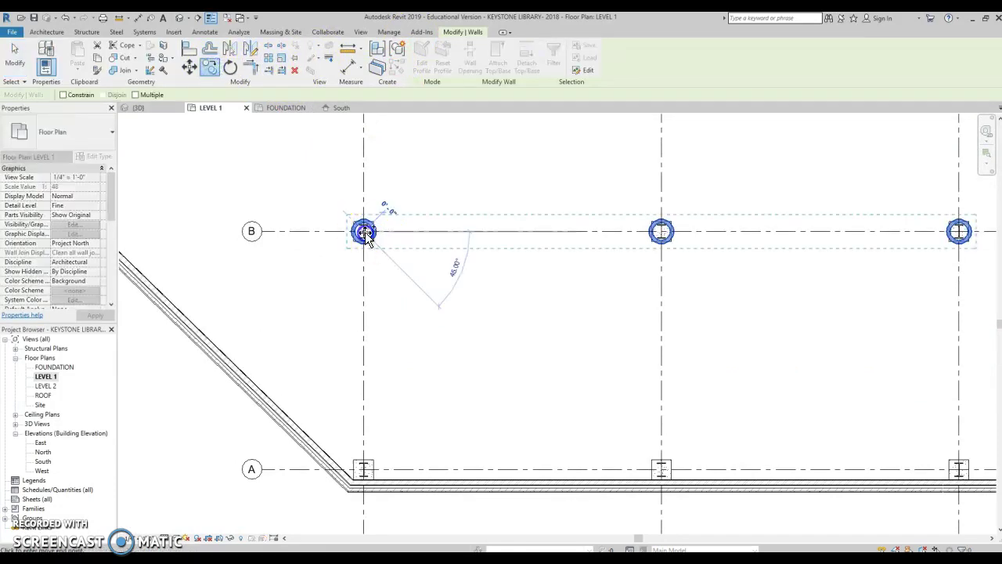
{"action": "left_click", "coordinate": [365, 469]}
{"action": "scroll", "coordinate": [492, 321], "scroll_direction": "down", "scroll_amount": 3}
{"action": "middle_click_drag", "start_coordinate": [492, 319], "coordinate": [425, 366]}
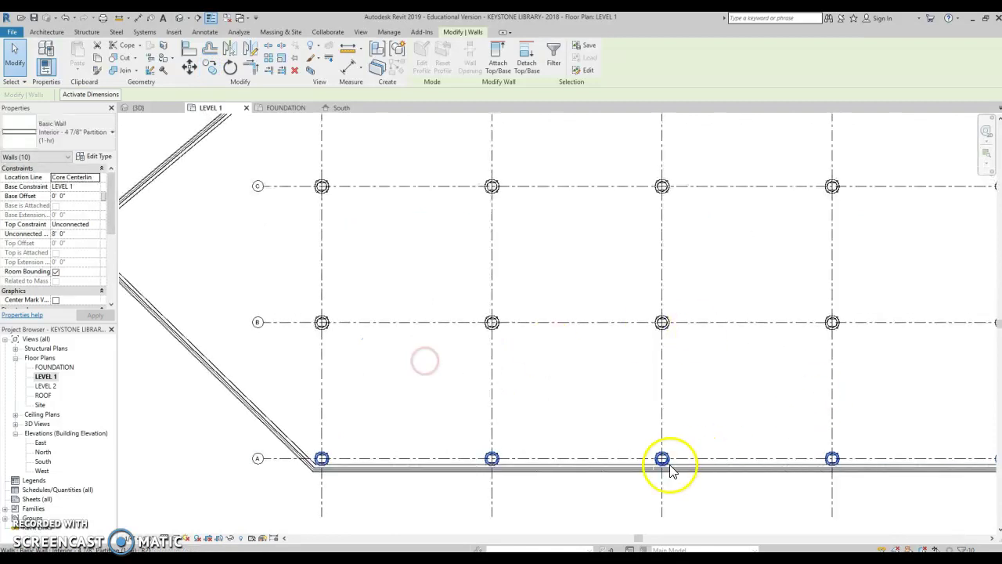
Examine the circular column walls up close along grid A and in the 3D view, and return to the LEVEL 1 floor plan.
{"action": "scroll", "coordinate": [663, 466], "scroll_direction": "up", "scroll_amount": 8}
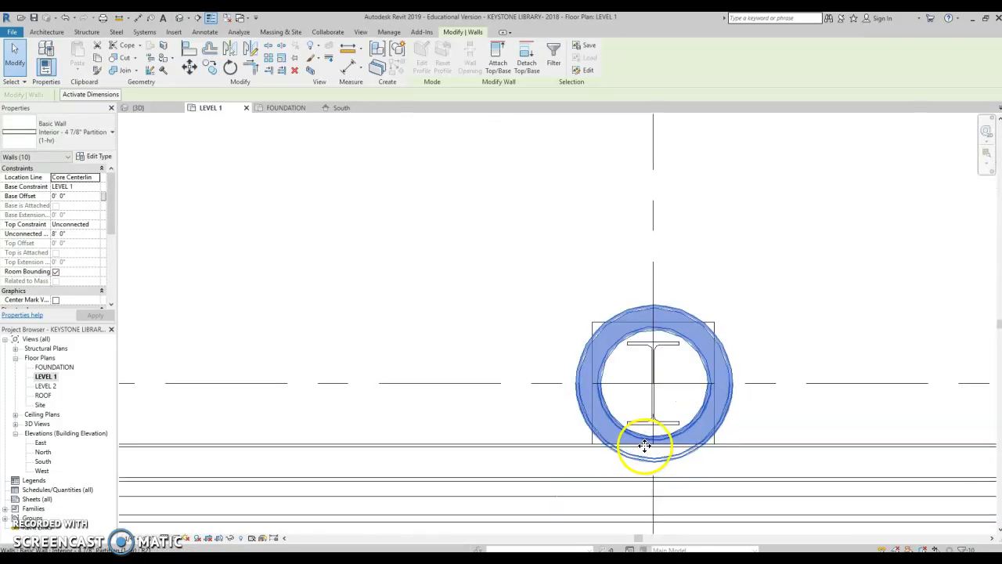
{"action": "scroll", "coordinate": [638, 447], "scroll_direction": "down", "scroll_amount": 3}
{"action": "key", "text": "Escape"}
{"action": "scroll", "coordinate": [537, 365], "scroll_direction": "down", "scroll_amount": 5}
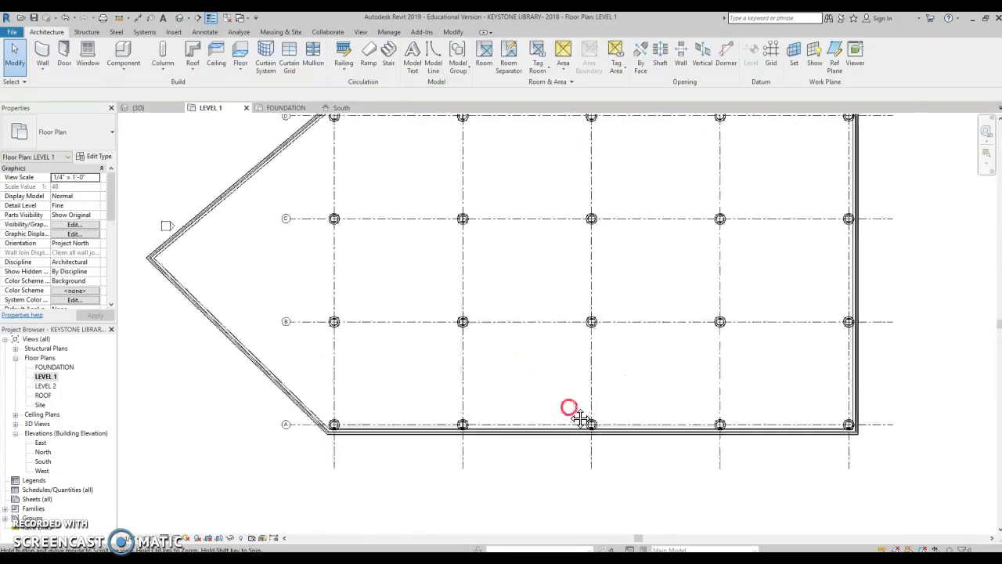
{"action": "middle_click_drag", "start_coordinate": [586, 425], "coordinate": [632, 447]}
{"action": "scroll", "coordinate": [633, 447], "scroll_direction": "down", "scroll_amount": 1}
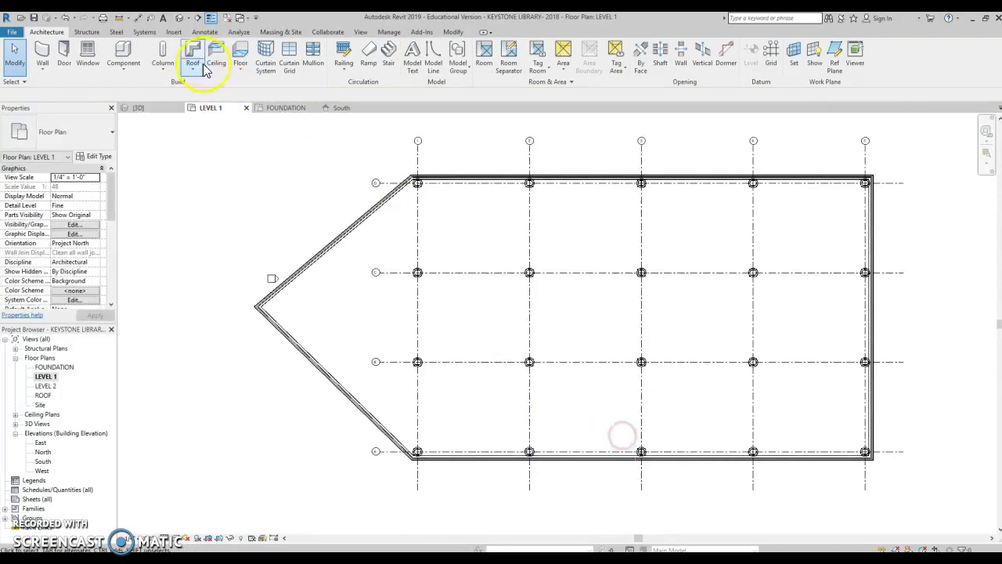
{"action": "left_click", "coordinate": [180, 18]}
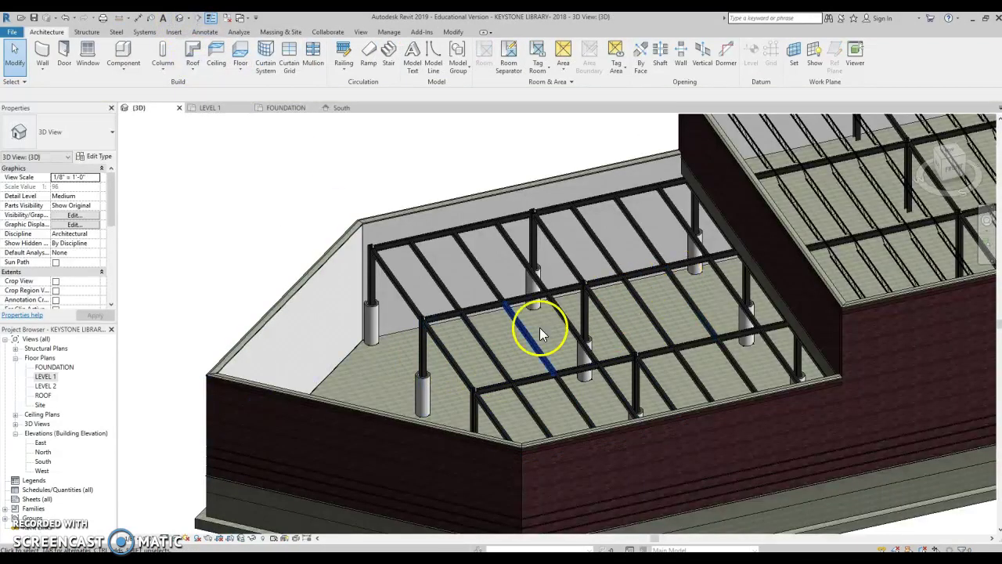
{"action": "double_click", "coordinate": [47, 376]}
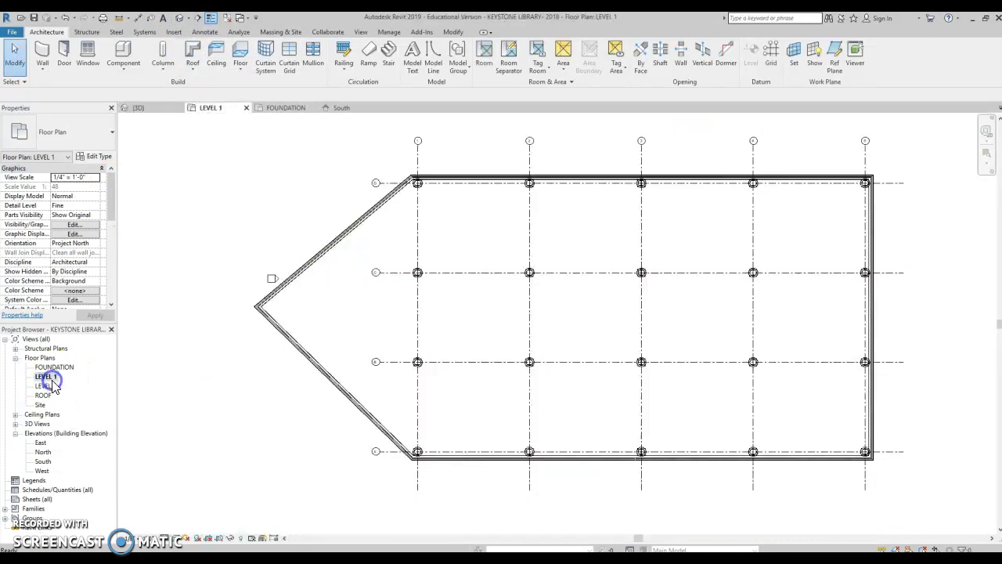
{"action": "scroll", "coordinate": [571, 306], "scroll_direction": "up", "scroll_amount": 3}
{"action": "middle_click_drag", "start_coordinate": [617, 442], "coordinate": [548, 368]}
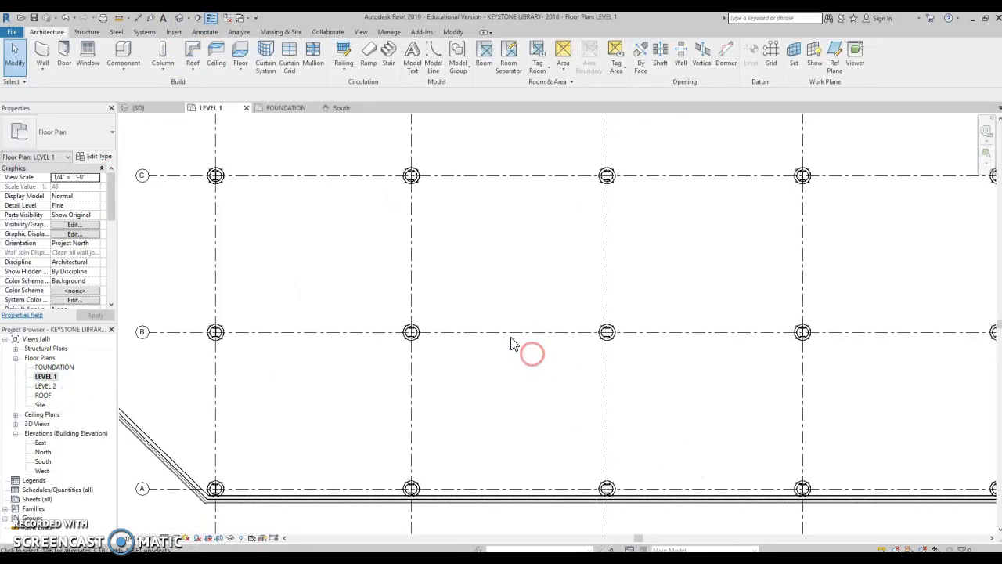
{"action": "left_click", "coordinate": [198, 34]}
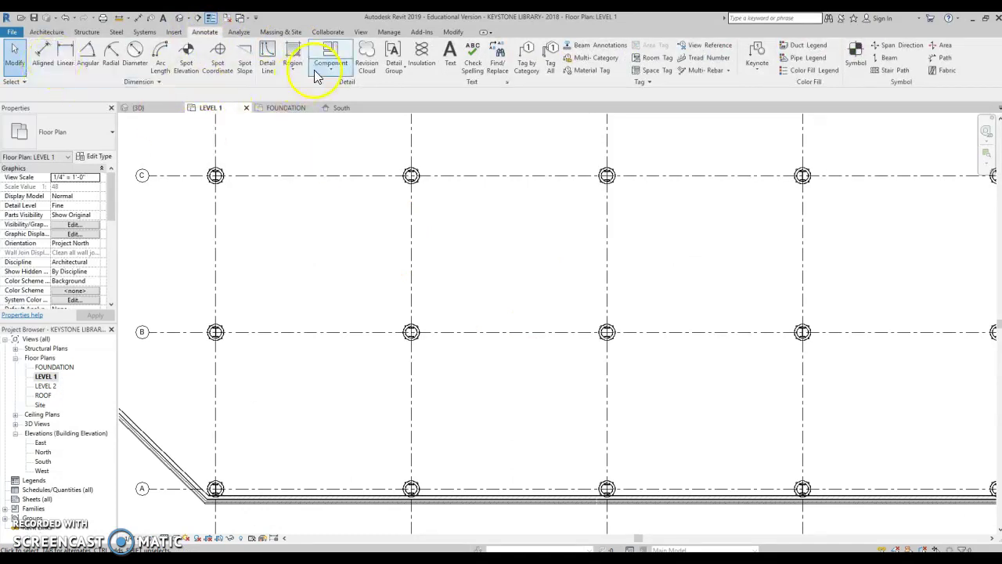
{"action": "left_click", "coordinate": [267, 55]}
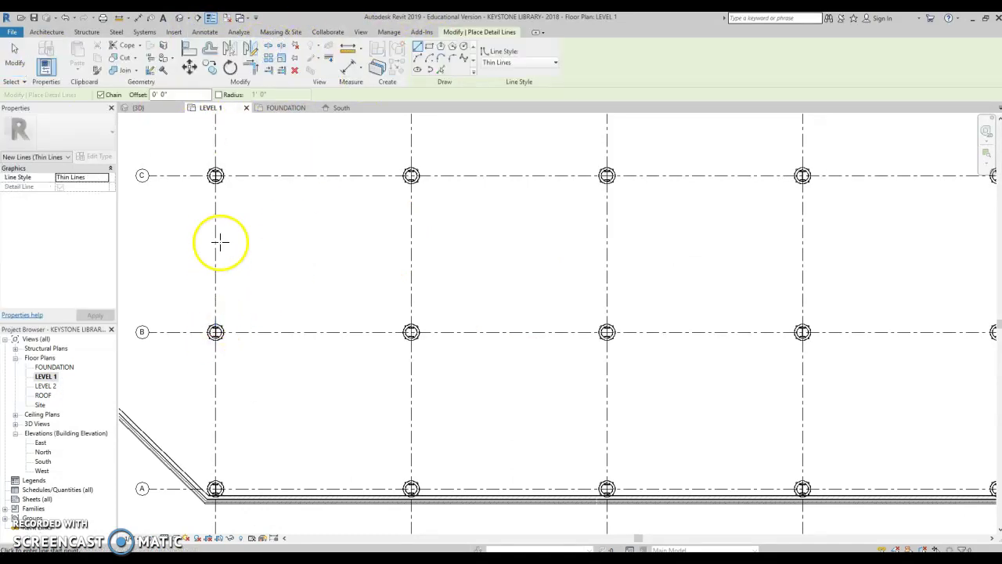
{"action": "middle_click_drag", "start_coordinate": [239, 329], "coordinate": [416, 376]}
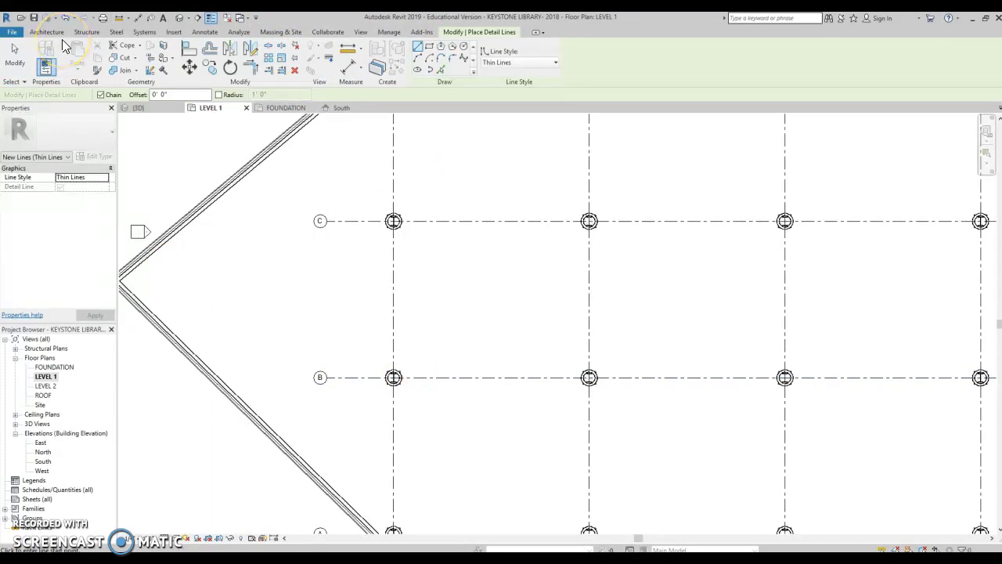
Draw a straight 14' 0" high Interior - 4 7/8" Partition (1-hr) wall along grid C between the column enclosures at grids 1 and 2.
{"action": "left_click", "coordinate": [47, 32]}
{"action": "left_click", "coordinate": [44, 52]}
{"action": "scroll", "coordinate": [519, 394], "scroll_direction": "up", "scroll_amount": 2}
{"action": "middle_click_drag", "start_coordinate": [443, 291], "coordinate": [530, 429]}
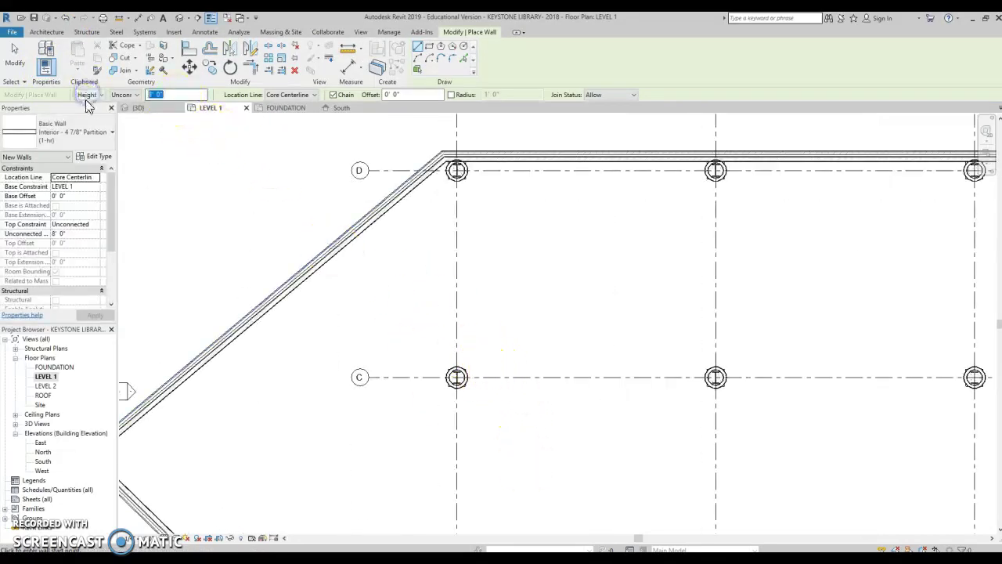
{"action": "left_click", "coordinate": [147, 105]}
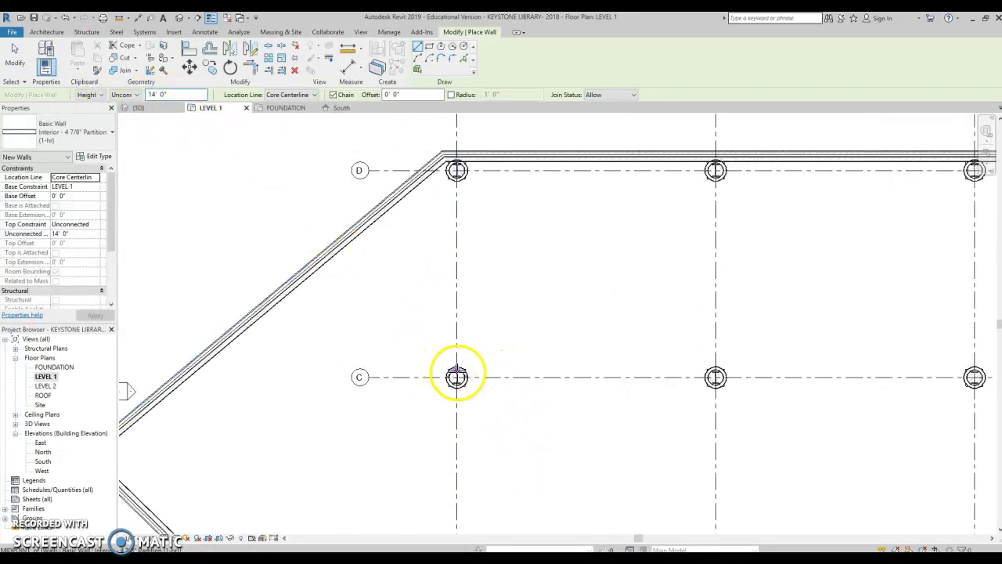
{"action": "left_click", "coordinate": [457, 377]}
{"action": "left_click", "coordinate": [707, 378]}
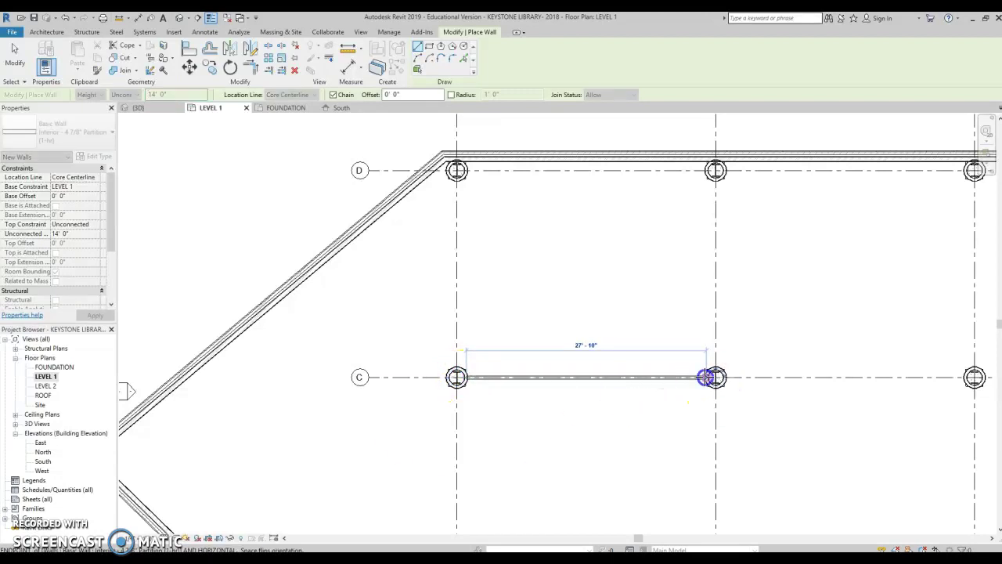
Draw a partition wall along grid 1 from the column enclosure at grid C to the one at grid D, and end the wall chain.
{"action": "left_click", "coordinate": [456, 378]}
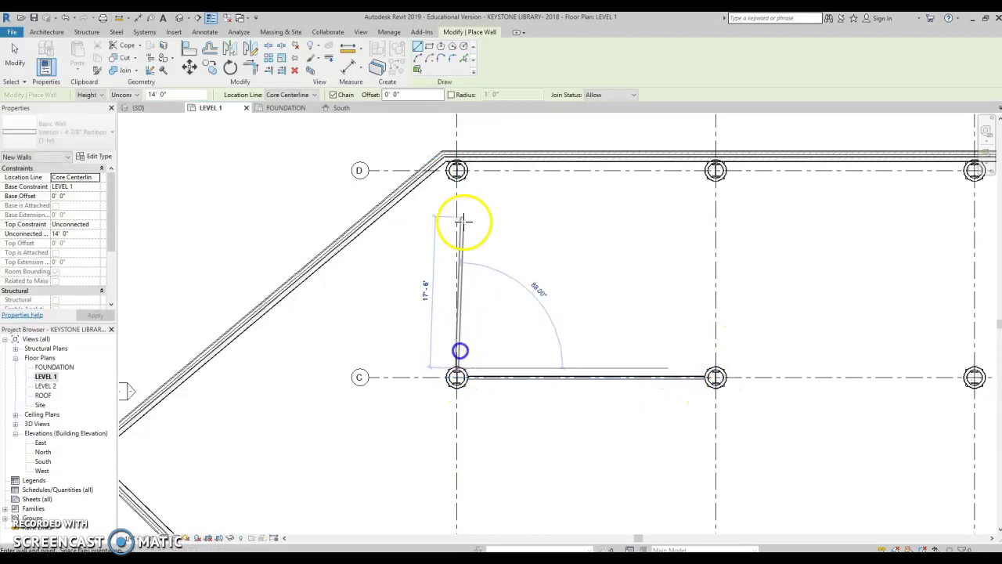
{"action": "left_click", "coordinate": [457, 184]}
{"action": "key", "text": "Escape"}
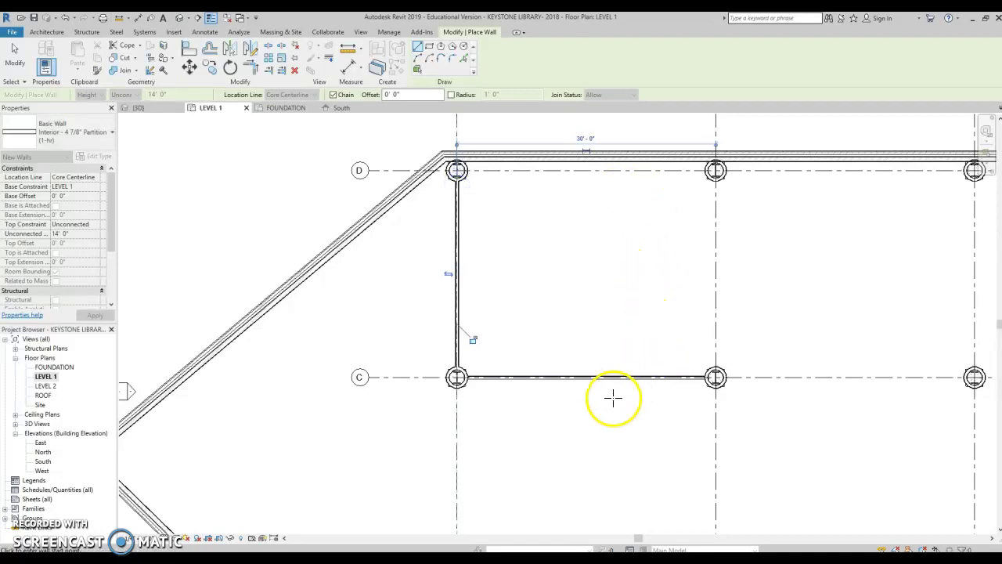
Open the layer structure of the Interior - 4 7/8" Partition (1-hr) wall type for editing.
{"action": "key", "text": "Escape"}
{"action": "middle_click_drag", "start_coordinate": [517, 383], "coordinate": [447, 383]}
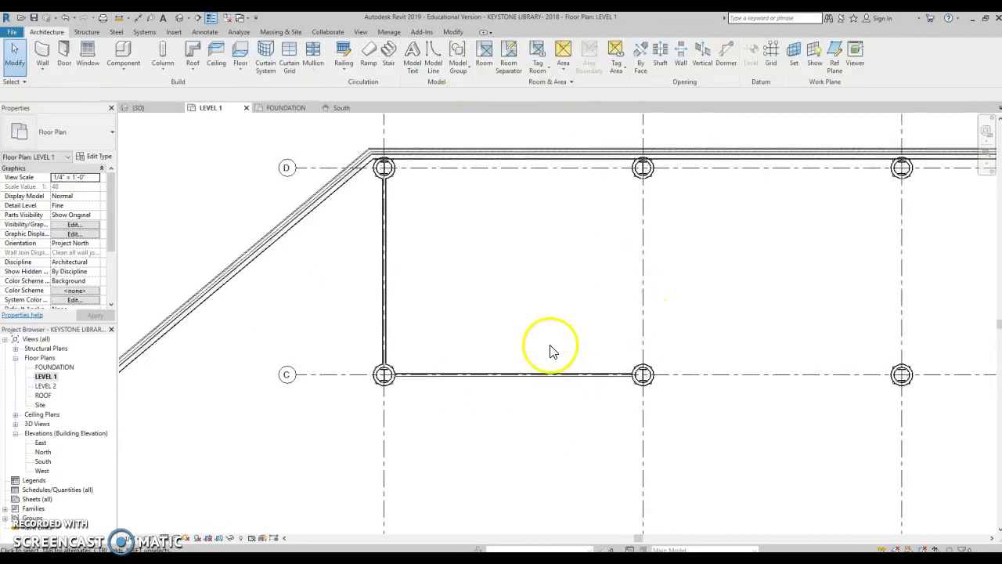
{"action": "scroll", "coordinate": [454, 282], "scroll_direction": "up", "scroll_amount": 2}
{"action": "middle_click_drag", "start_coordinate": [541, 351], "coordinate": [417, 403]}
{"action": "scroll", "coordinate": [415, 403], "scroll_direction": "up", "scroll_amount": 1}
{"action": "left_click", "coordinate": [41, 49]}
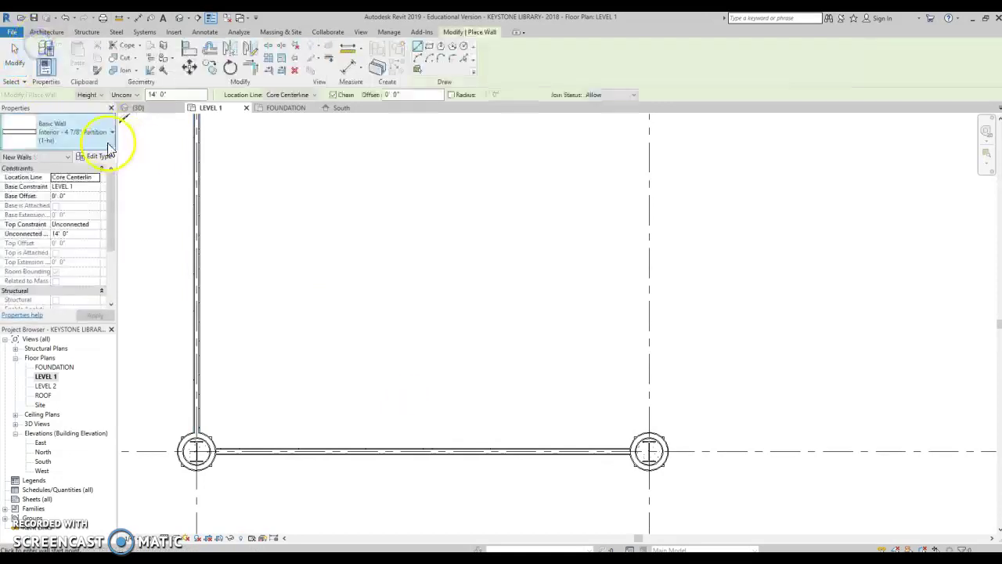
{"action": "left_click", "coordinate": [108, 134]}
{"action": "left_click", "coordinate": [100, 154]}
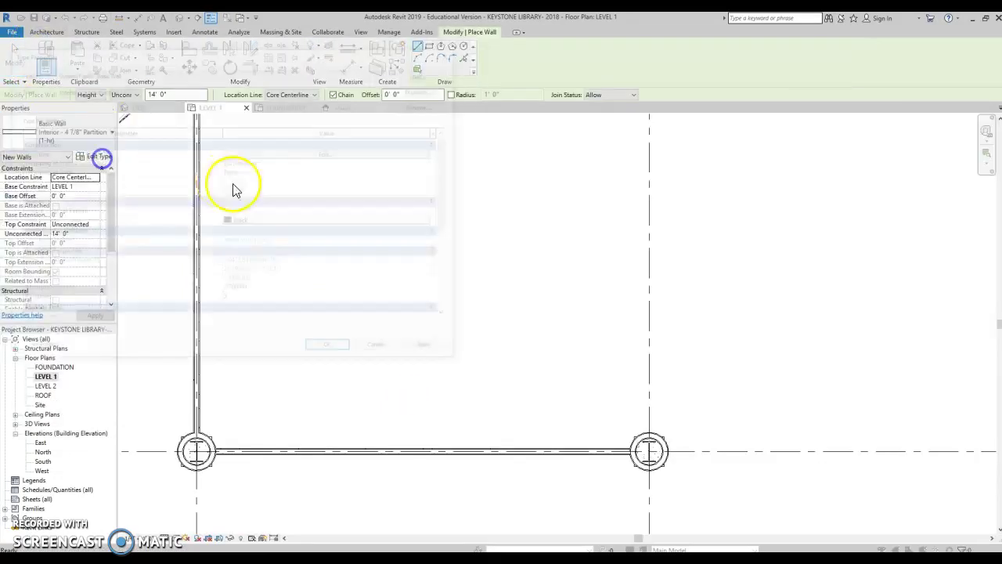
{"action": "left_click", "coordinate": [350, 155]}
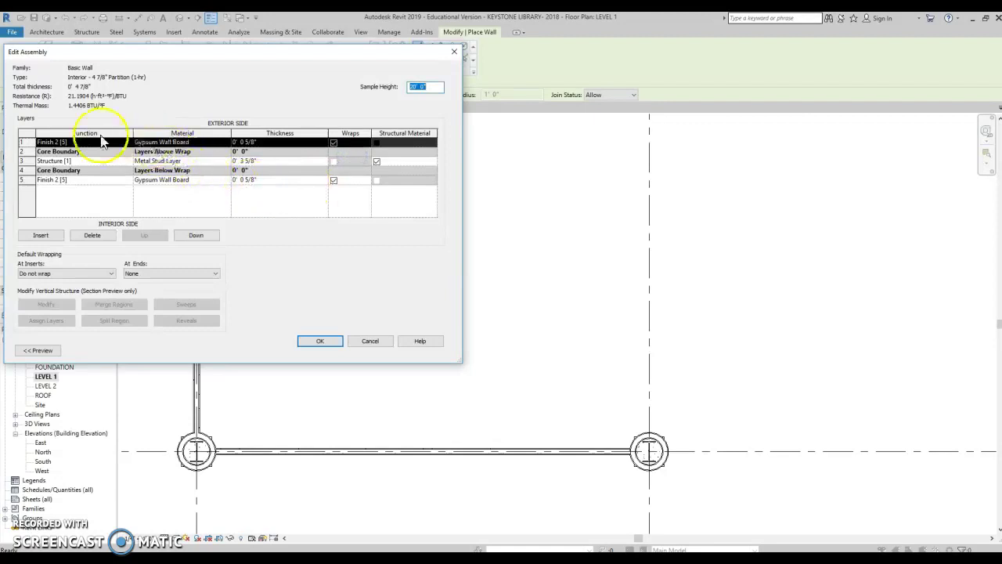
Create a new material named wood for the exterior-side finish layer.
{"action": "left_click", "coordinate": [220, 142]}
{"action": "left_click", "coordinate": [224, 142]}
{"action": "scroll", "coordinate": [50, 288], "scroll_direction": "down", "scroll_amount": 1}
{"action": "left_click", "coordinate": [30, 296]}
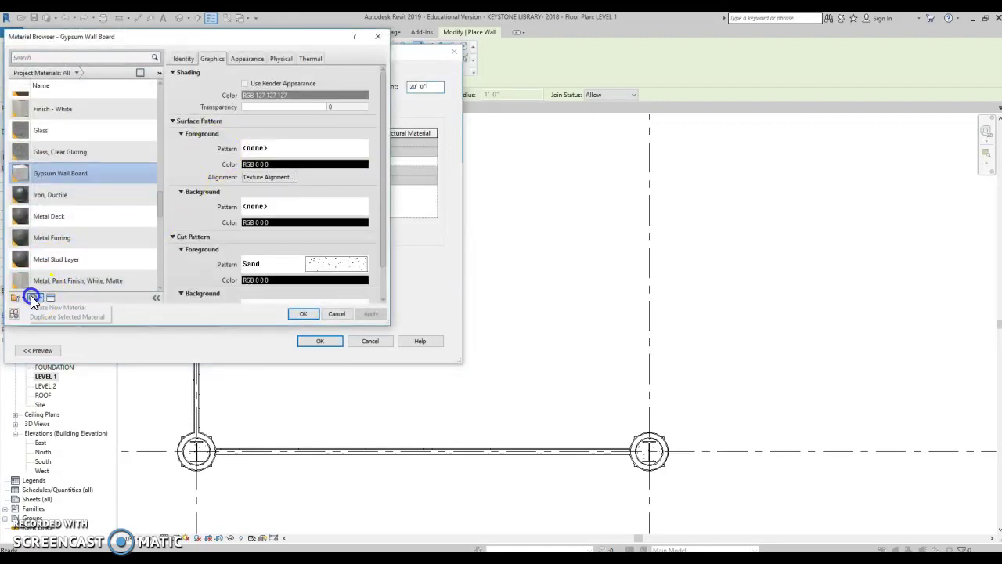
{"action": "left_click", "coordinate": [47, 307]}
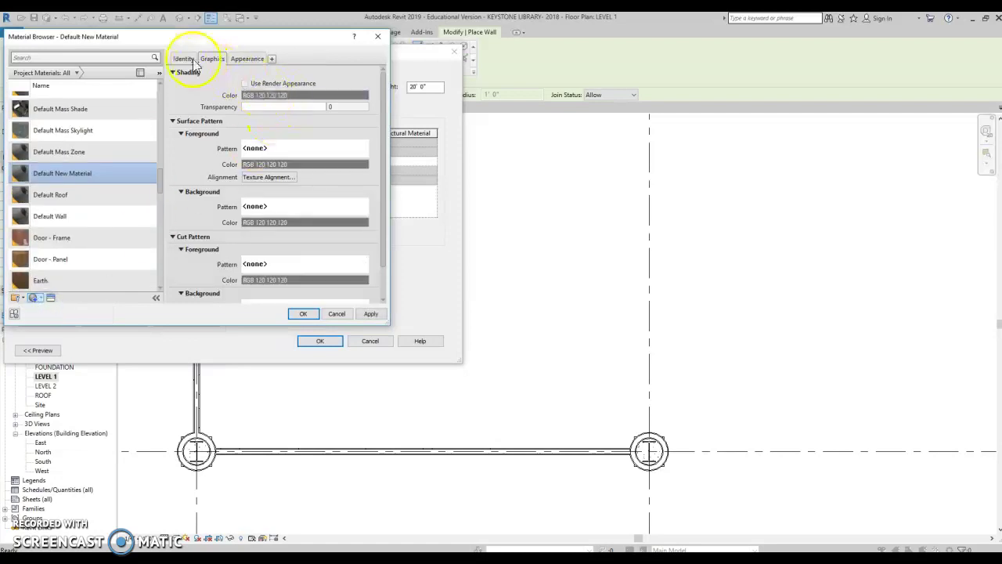
{"action": "left_click", "coordinate": [184, 60]}
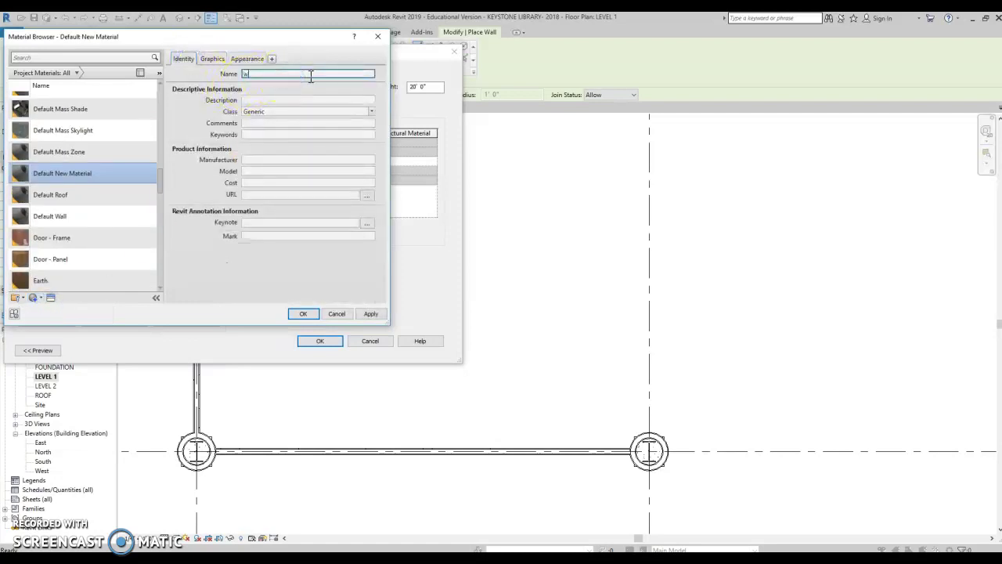
Search the appearance assets for wood and replace the new material's appearance with Beechwood - Galliano.
{"action": "left_click", "coordinate": [249, 59]}
{"action": "left_click", "coordinate": [362, 75]}
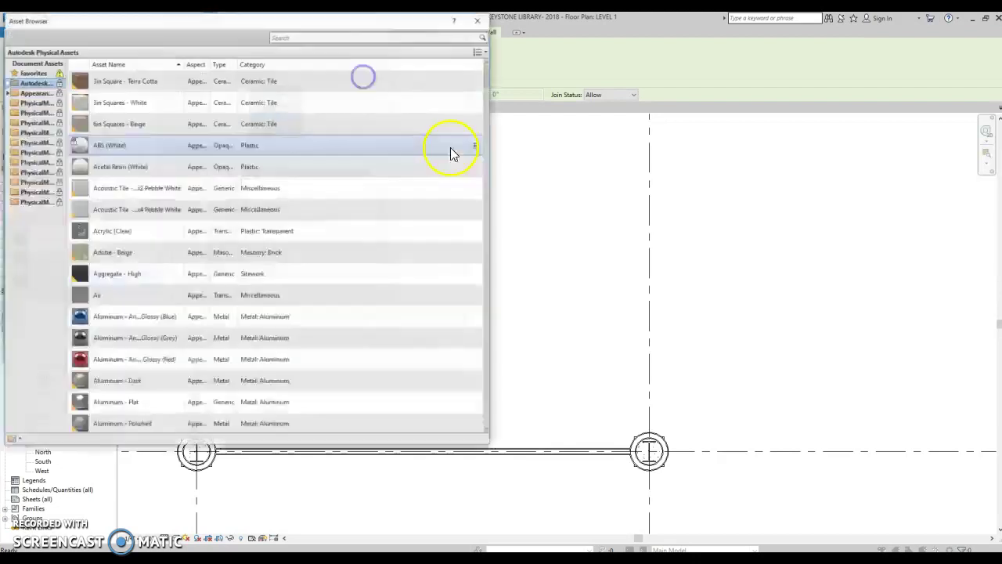
{"action": "left_click", "coordinate": [320, 37]}
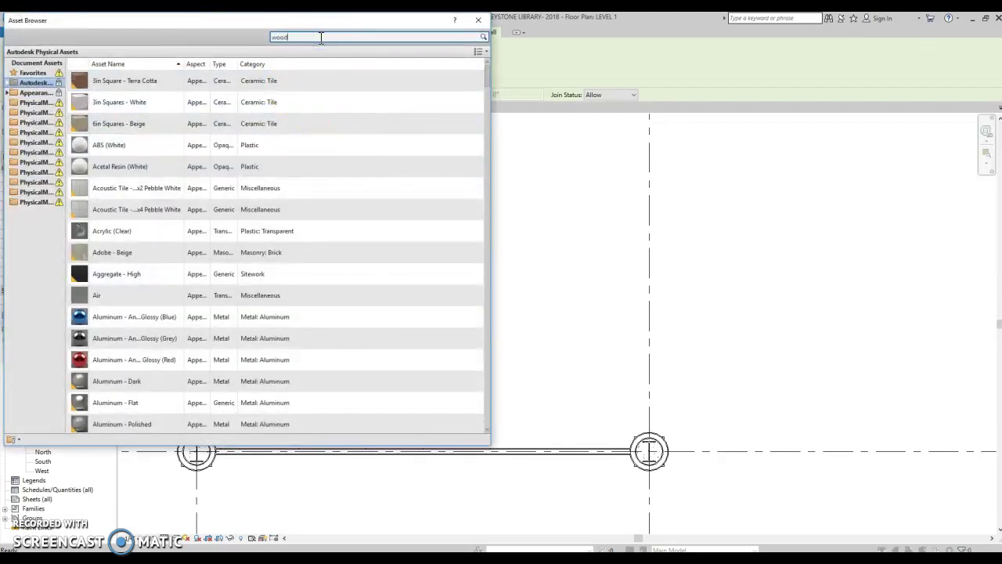
{"action": "type", "text": "wood"}
{"action": "key", "text": "Return"}
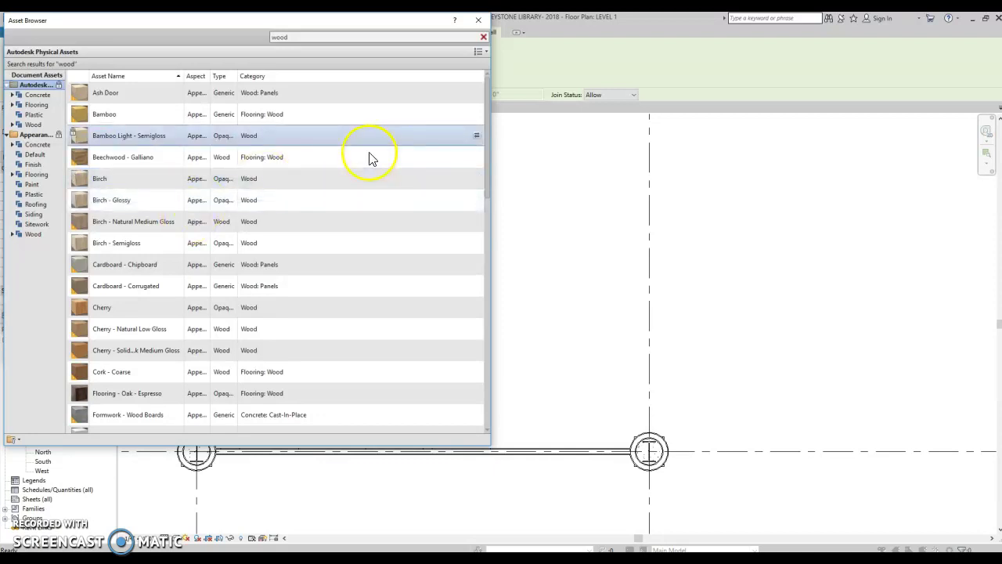
{"action": "scroll", "coordinate": [309, 303], "scroll_direction": "down", "scroll_amount": 1}
{"action": "scroll", "coordinate": [309, 302], "scroll_direction": "up", "scroll_amount": 1}
{"action": "left_click", "coordinate": [479, 22]}
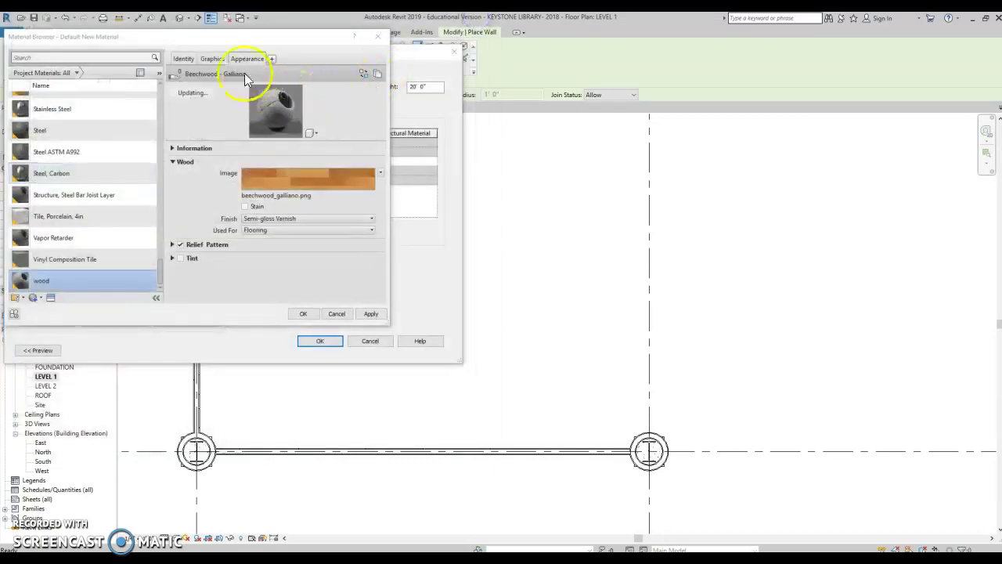
Turn on the render appearance for the wood material's shading and assign it to the exterior-side finish layer.
{"action": "left_click", "coordinate": [212, 60]}
{"action": "left_click", "coordinate": [246, 83]}
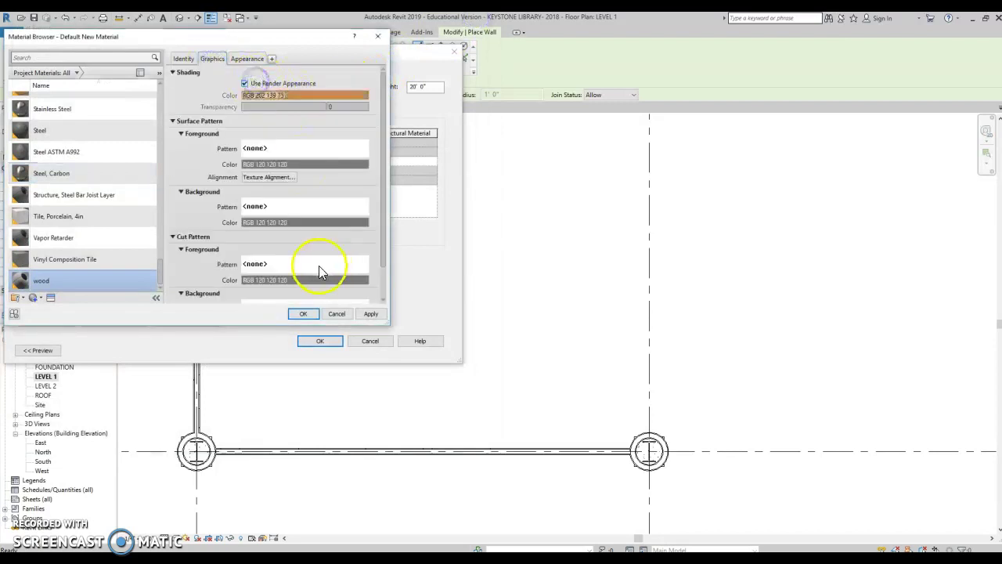
{"action": "left_click", "coordinate": [304, 317]}
Assign the wood material to the interior-side finish layer and apply the changes to the partition type.
{"action": "left_click", "coordinate": [232, 181]}
{"action": "left_click", "coordinate": [227, 181]}
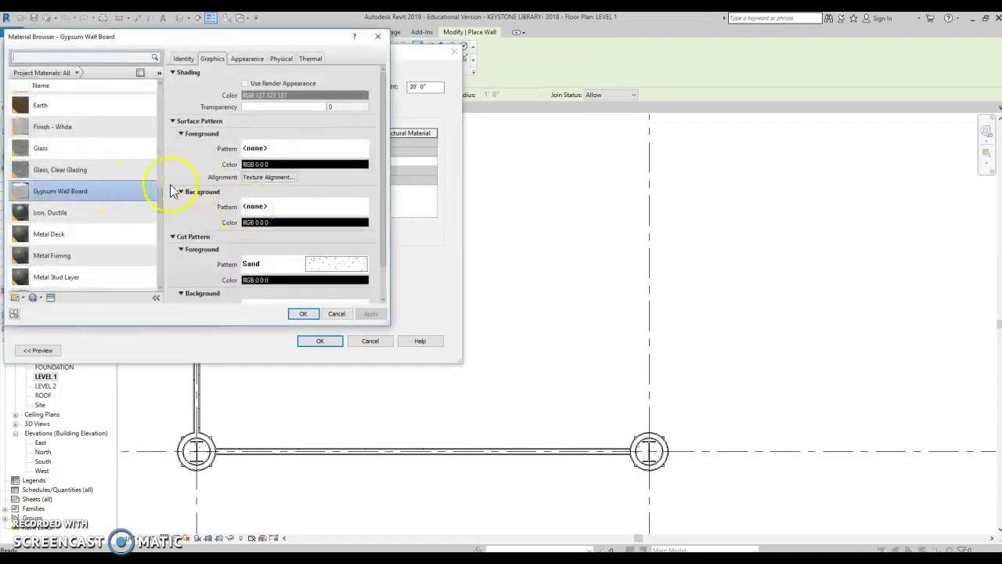
{"action": "scroll", "coordinate": [99, 235], "scroll_direction": "down", "scroll_amount": 10}
{"action": "left_click", "coordinate": [55, 280]}
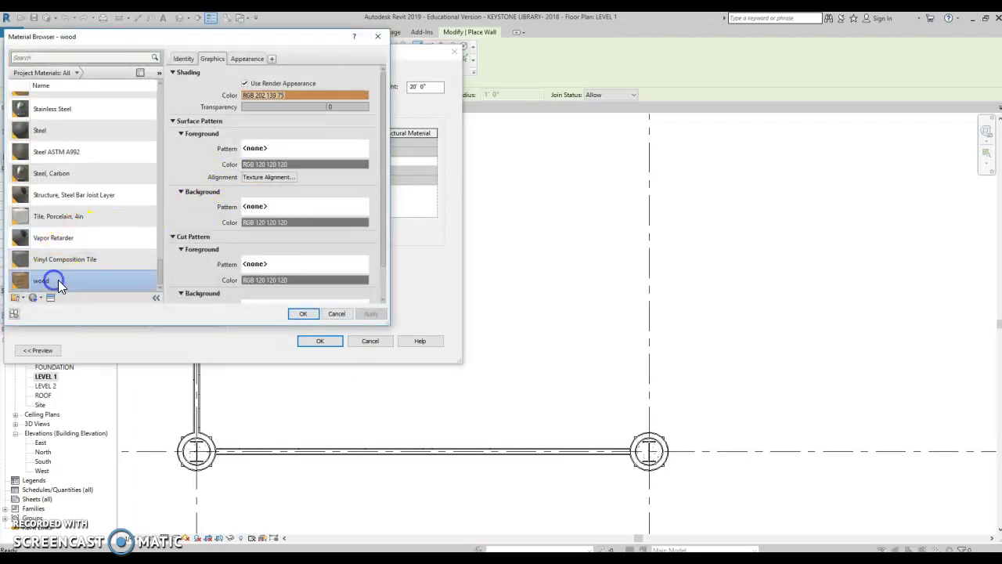
{"action": "left_click", "coordinate": [300, 314]}
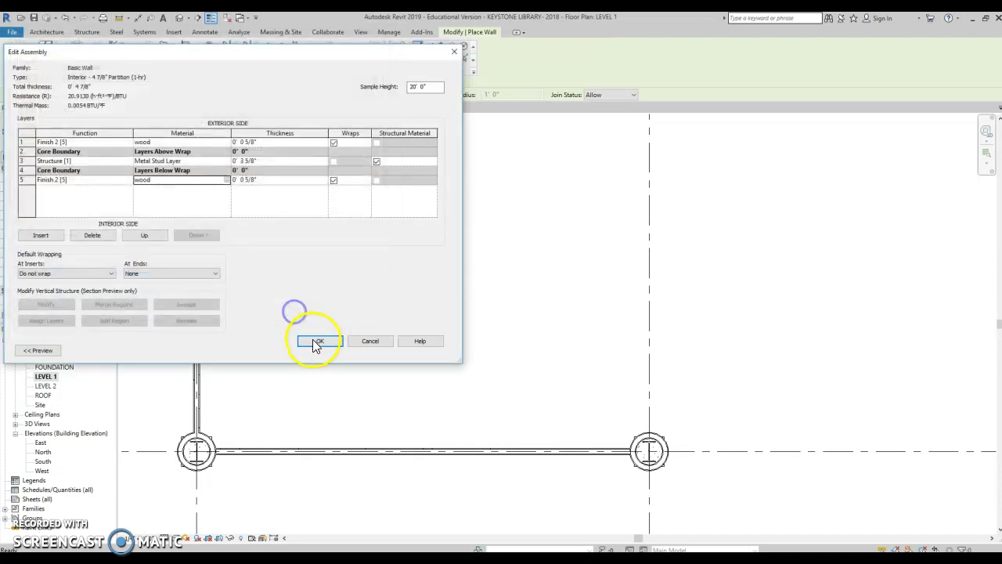
{"action": "left_click", "coordinate": [317, 340]}
{"action": "left_click", "coordinate": [331, 350]}
Draw a partition wall along grid B between the column enclosures at grids 1 and 2, and end the wall command.
{"action": "scroll", "coordinate": [425, 365], "scroll_direction": "down", "scroll_amount": 3}
{"action": "middle_click_drag", "start_coordinate": [480, 437], "coordinate": [663, 161]}
{"action": "left_click", "coordinate": [487, 345]}
{"action": "left_click", "coordinate": [745, 345]}
{"action": "key", "text": "Escape"}
{"action": "scroll", "coordinate": [604, 283], "scroll_direction": "down", "scroll_amount": 2}
{"action": "key", "text": "Escape"}
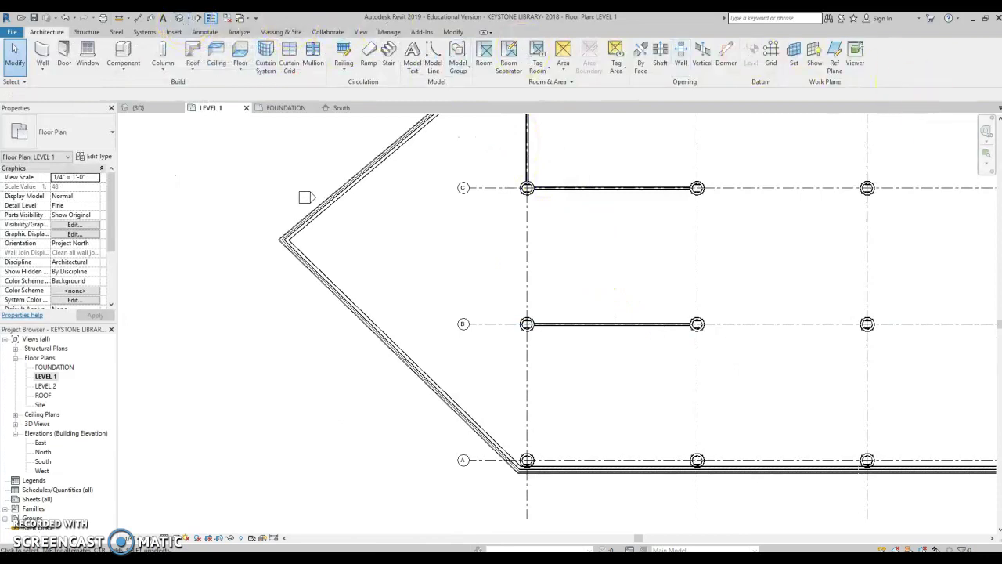
Examine the wood-finished partitions and column enclosures in the 3D view, and check the grid C wall's type properties.
{"action": "left_click", "coordinate": [178, 18]}
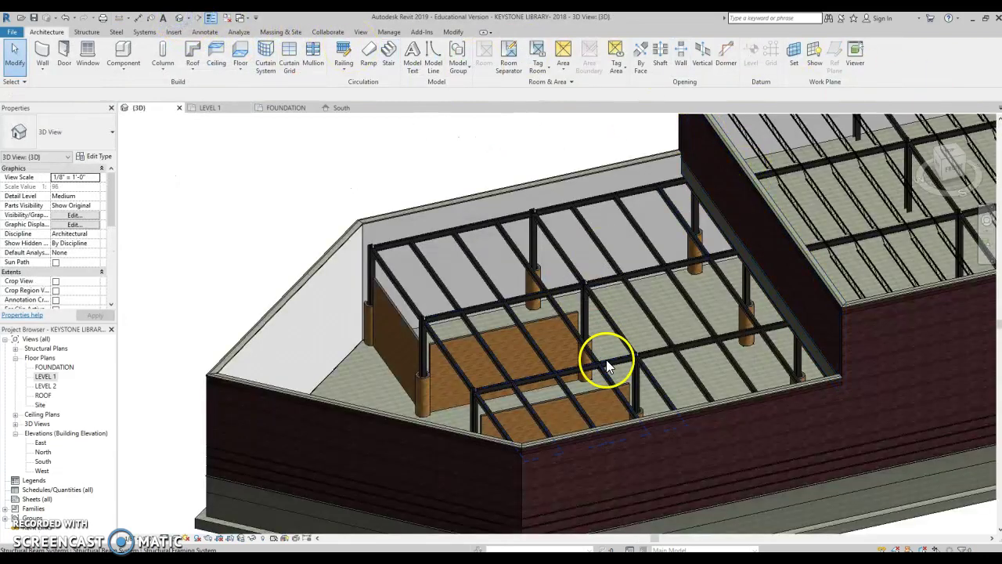
{"action": "scroll", "coordinate": [606, 359], "scroll_direction": "up", "scroll_amount": 5}
{"action": "left_click", "coordinate": [428, 274]}
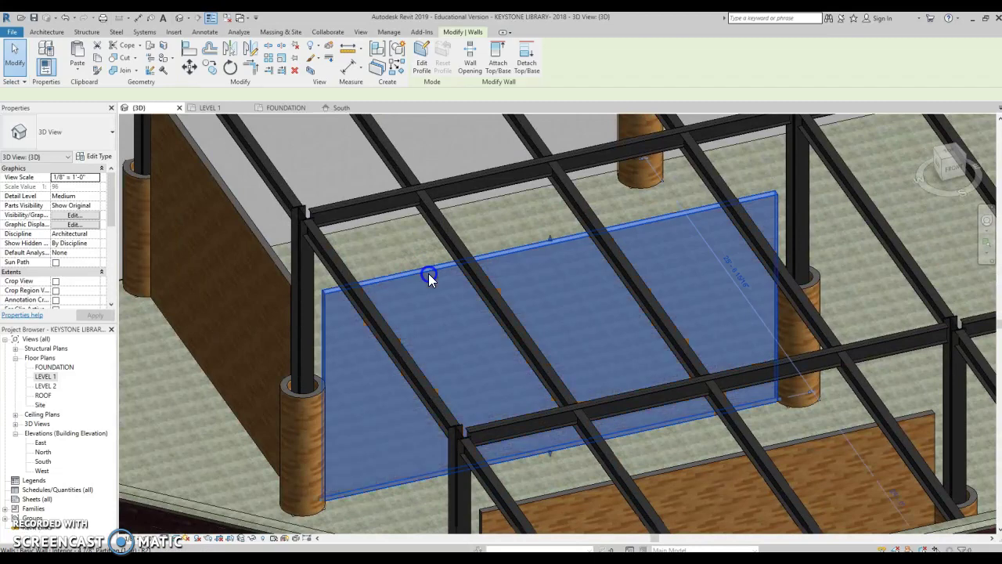
{"action": "scroll", "coordinate": [335, 408], "scroll_direction": "up", "scroll_amount": 1}
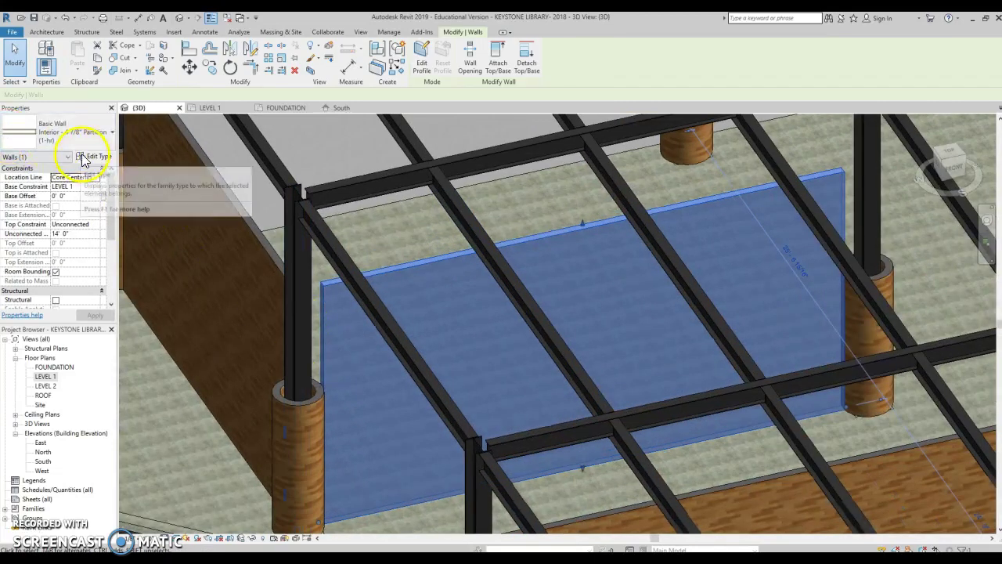
{"action": "scroll", "coordinate": [329, 291], "scroll_direction": "down", "scroll_amount": 5}
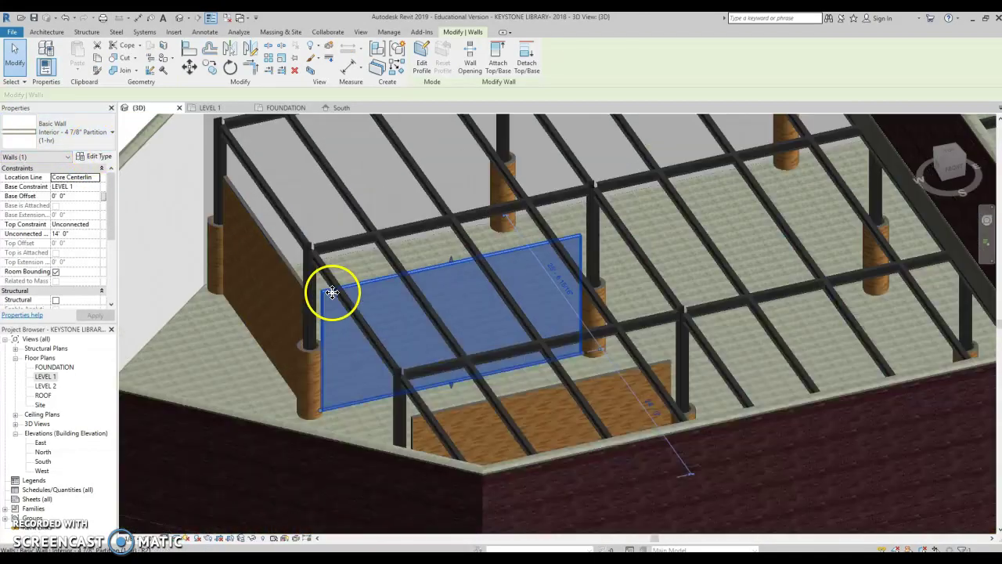
{"action": "left_click", "coordinate": [93, 156]}
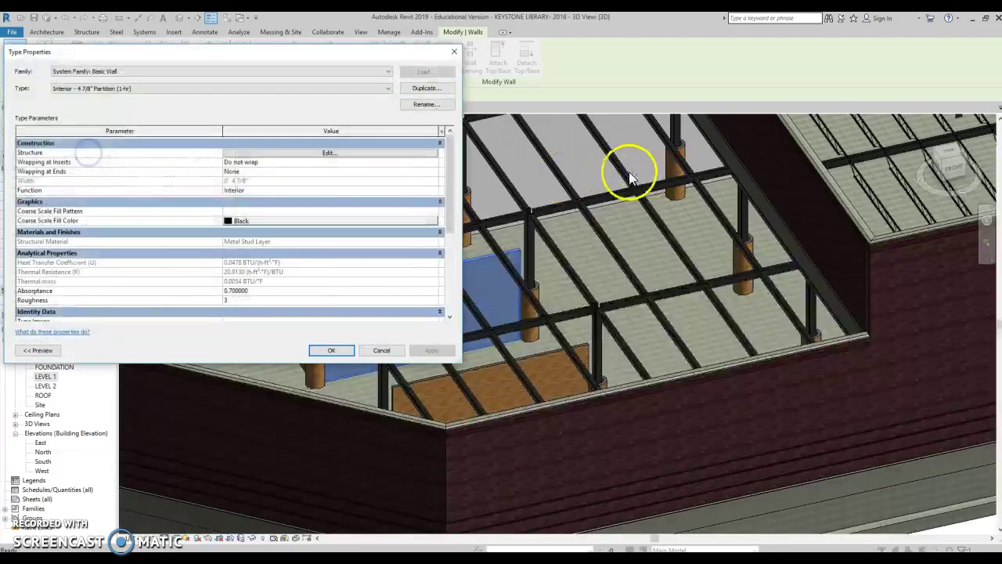
{"action": "left_click", "coordinate": [457, 54]}
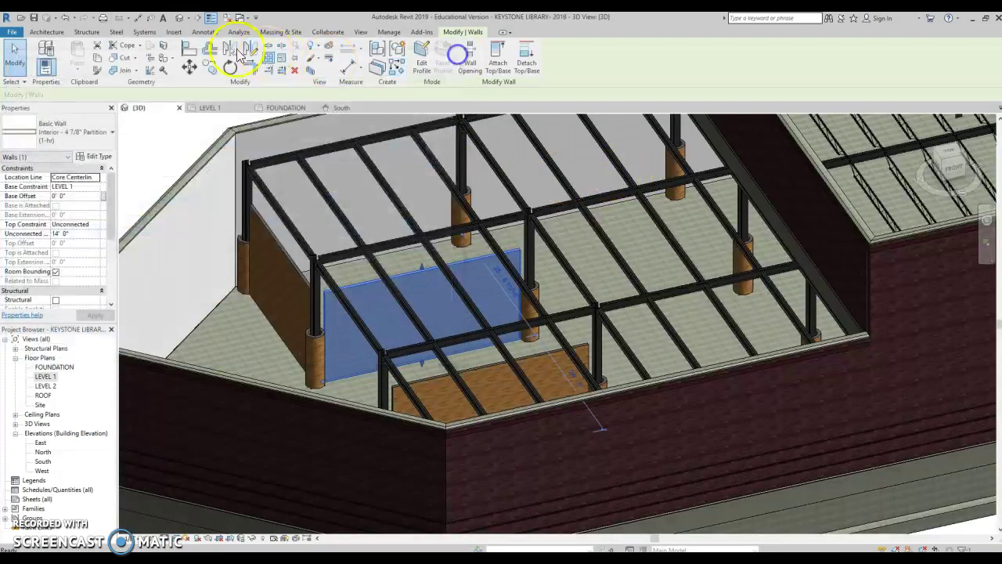
Undo the grid B wall and the wood finish changes, and restore the partition wall along grid 1.
{"action": "left_click", "coordinate": [65, 18]}
{"action": "left_click", "coordinate": [65, 18]}
{"action": "left_click", "coordinate": [65, 18]}
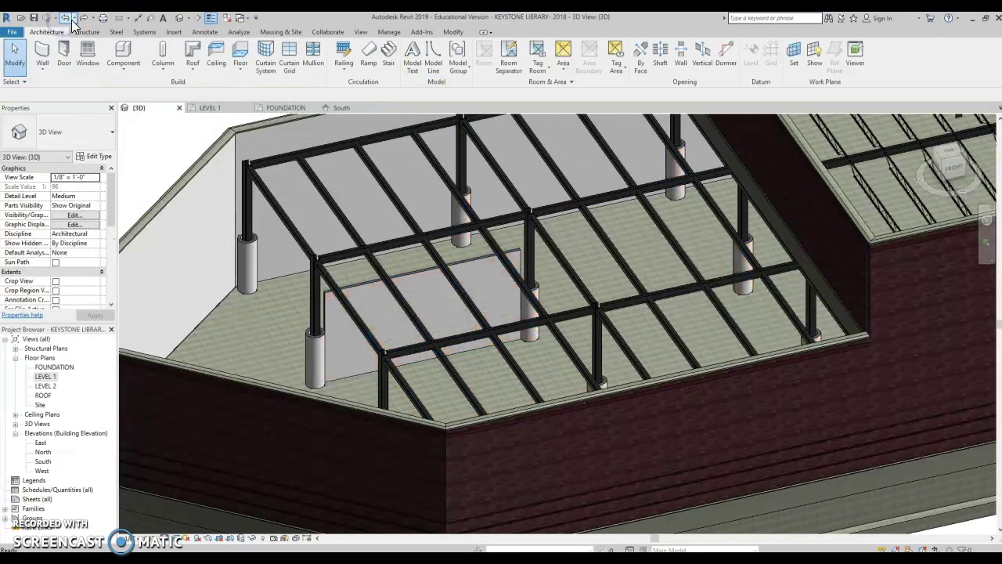
{"action": "left_click", "coordinate": [82, 18]}
Duplicate the grid 1 partition wall's type as Wood Interior - 4 7/8" Partition (1-hr) 2.
{"action": "left_click", "coordinate": [292, 257]}
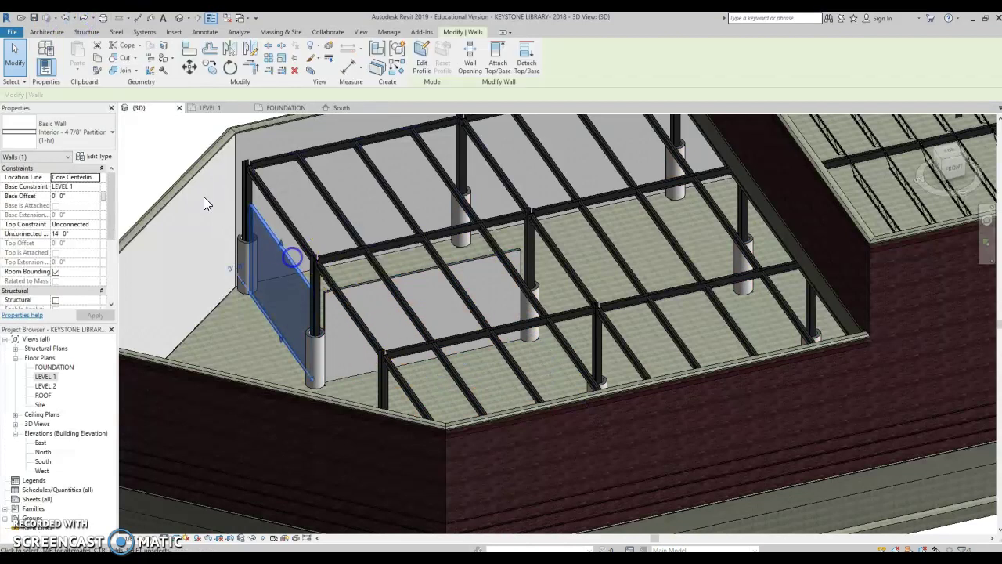
{"action": "left_click", "coordinate": [100, 160]}
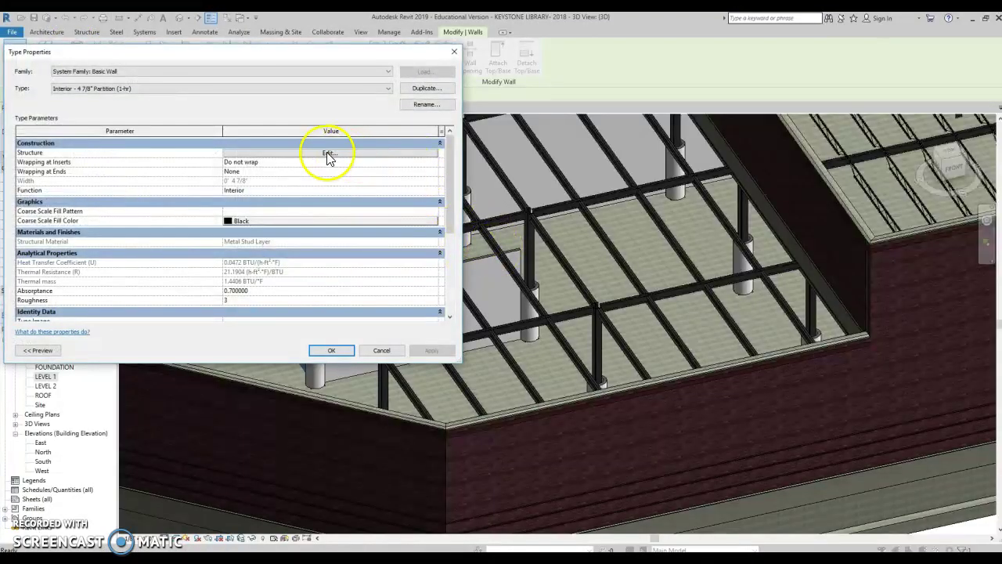
{"action": "left_click", "coordinate": [420, 89]}
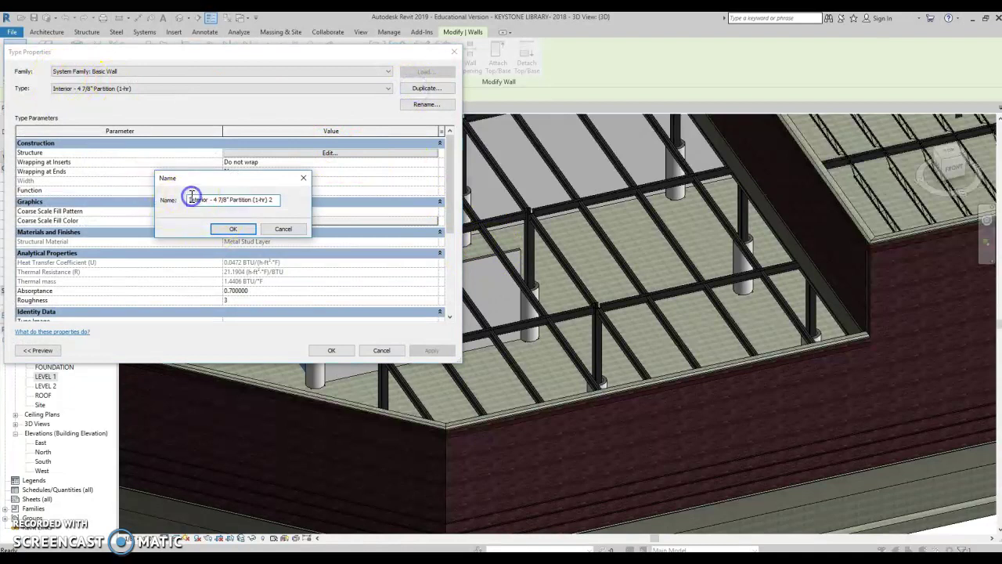
{"action": "type", "text": "Wood"}
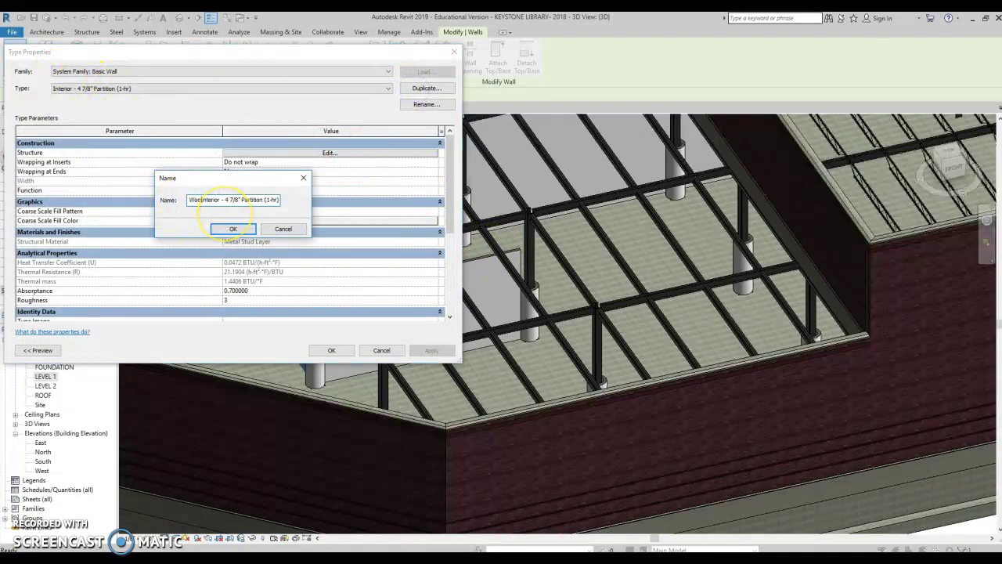
{"action": "left_click", "coordinate": [229, 228]}
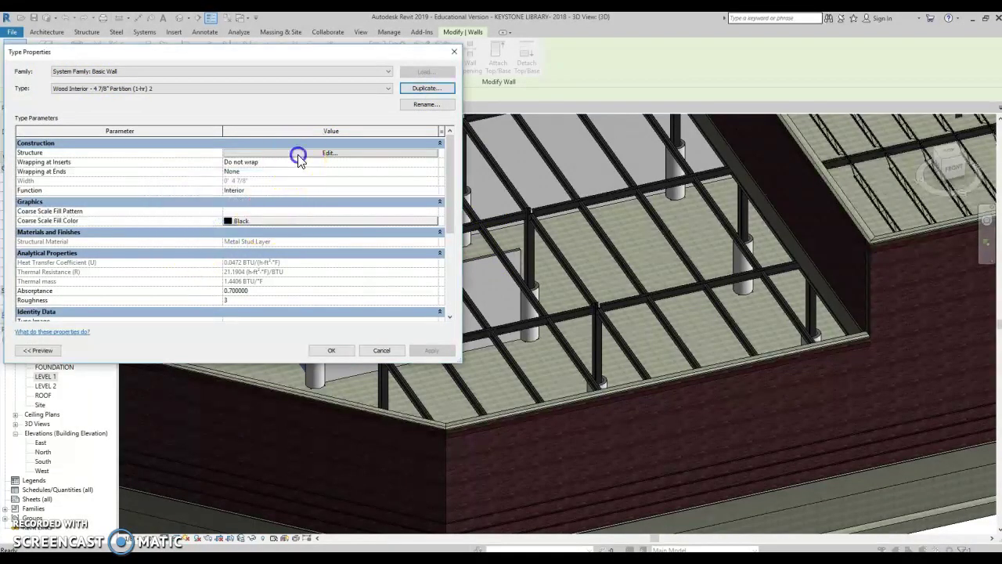
Open the material selection for the exterior-side finish layer of the new wood partition type.
{"action": "left_click", "coordinate": [298, 153]}
{"action": "left_click", "coordinate": [234, 143]}
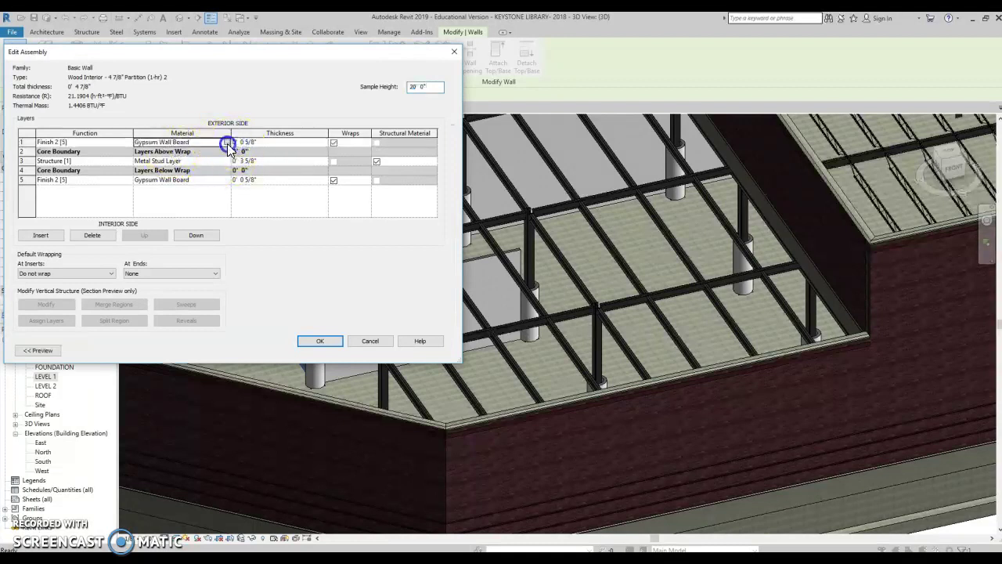
{"action": "left_click", "coordinate": [227, 142]}
Assign the Door - Panel material to the exterior-side finish layer of the new wood partition type.
{"action": "scroll", "coordinate": [96, 224], "scroll_direction": "down", "scroll_amount": 10}
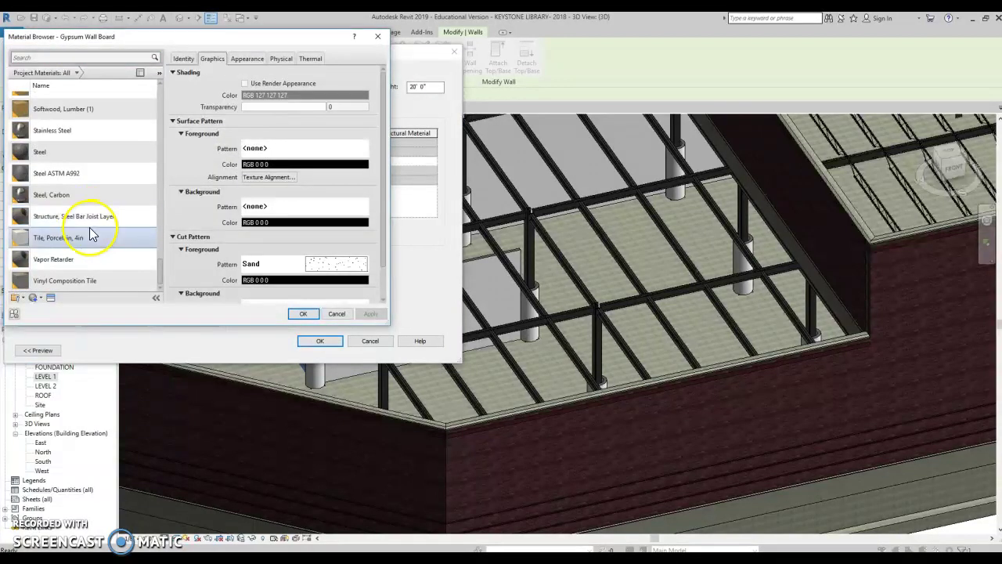
{"action": "scroll", "coordinate": [90, 233], "scroll_direction": "up", "scroll_amount": 10}
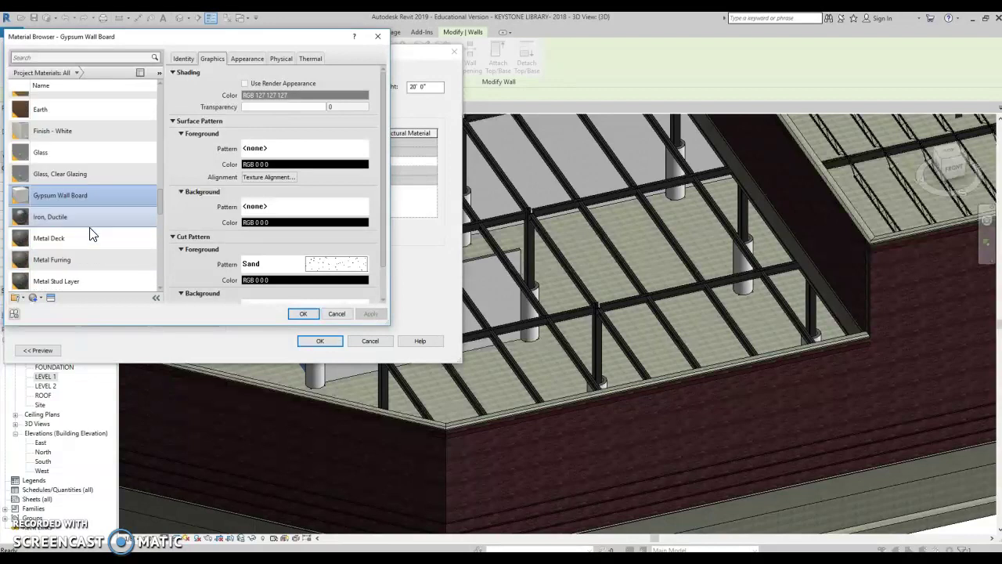
{"action": "scroll", "coordinate": [90, 232], "scroll_direction": "down", "scroll_amount": 4}
{"action": "left_click", "coordinate": [86, 199]}
{"action": "scroll", "coordinate": [86, 209], "scroll_direction": "down", "scroll_amount": 4}
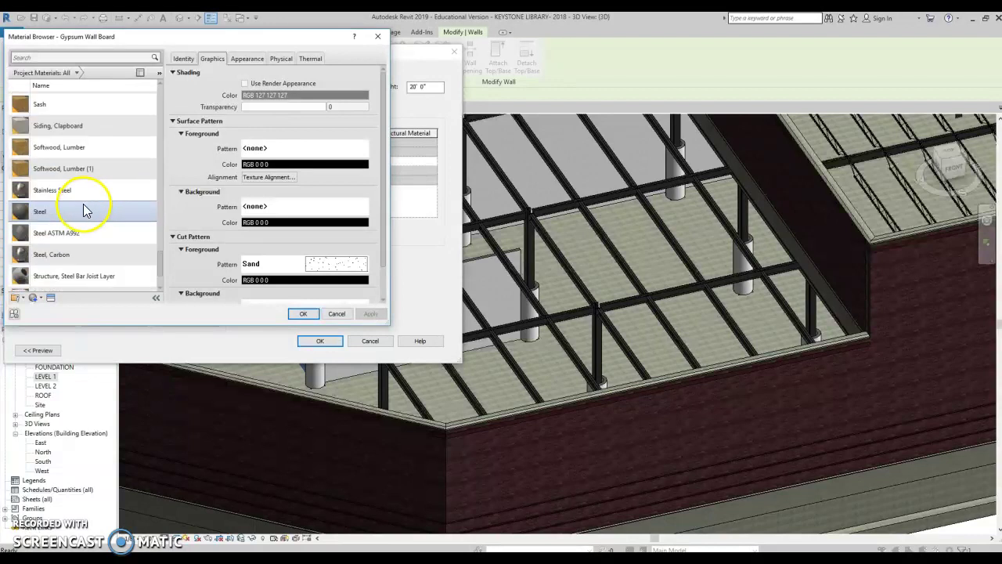
{"action": "scroll", "coordinate": [86, 210], "scroll_direction": "up", "scroll_amount": 6}
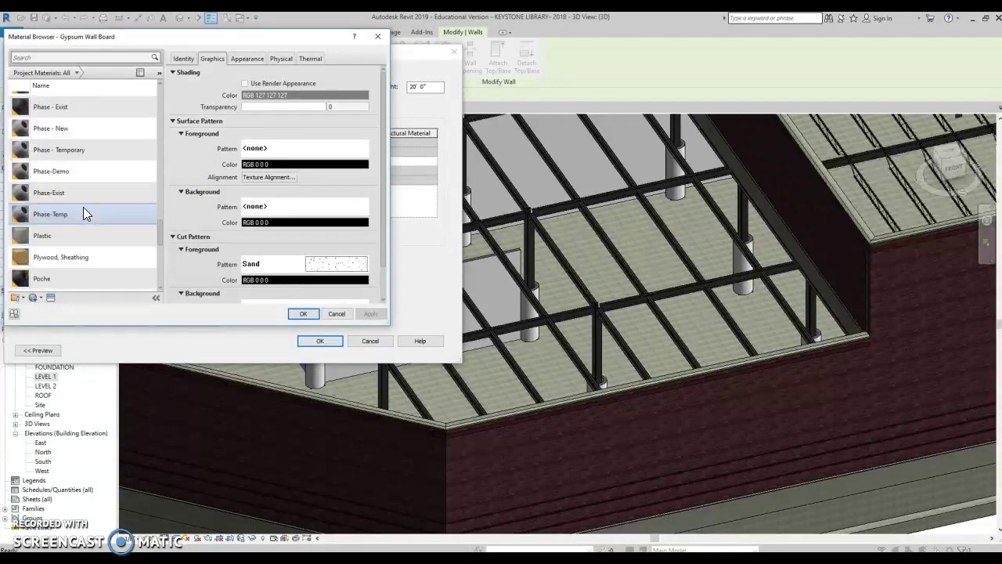
{"action": "scroll", "coordinate": [83, 207], "scroll_direction": "down", "scroll_amount": 4}
{"action": "scroll", "coordinate": [82, 206], "scroll_direction": "down", "scroll_amount": 2}
{"action": "scroll", "coordinate": [82, 206], "scroll_direction": "up", "scroll_amount": 3}
{"action": "scroll", "coordinate": [82, 206], "scroll_direction": "up", "scroll_amount": 4}
{"action": "scroll", "coordinate": [82, 206], "scroll_direction": "down", "scroll_amount": 6}
{"action": "scroll", "coordinate": [113, 204], "scroll_direction": "up", "scroll_amount": 10}
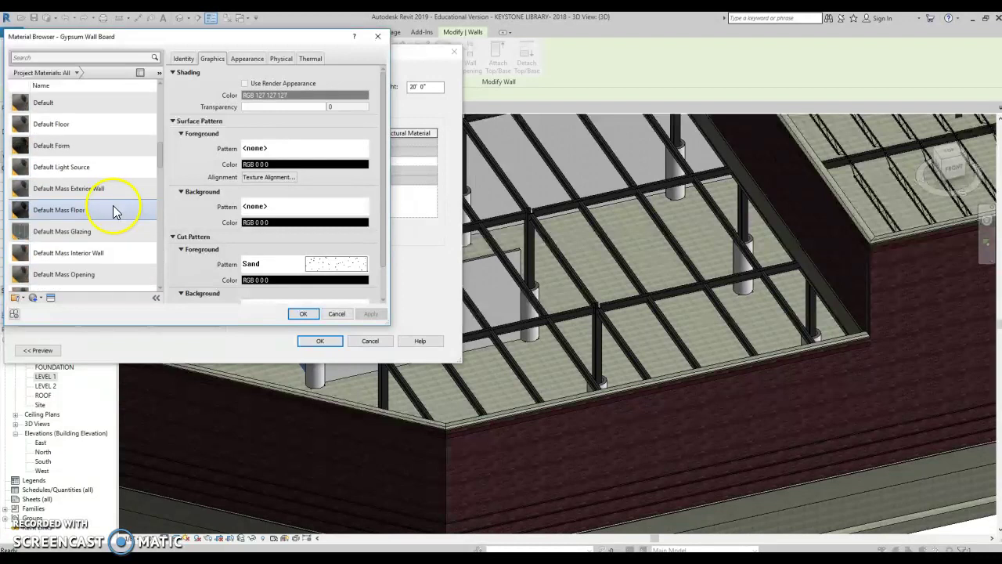
{"action": "scroll", "coordinate": [112, 208], "scroll_direction": "down", "scroll_amount": 3}
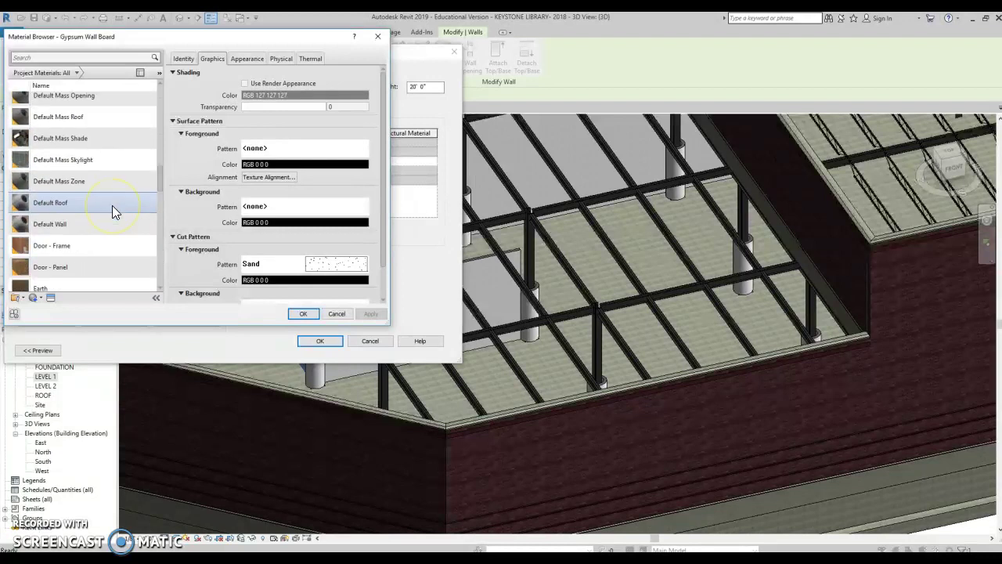
{"action": "left_click", "coordinate": [68, 267]}
{"action": "left_click", "coordinate": [303, 313]}
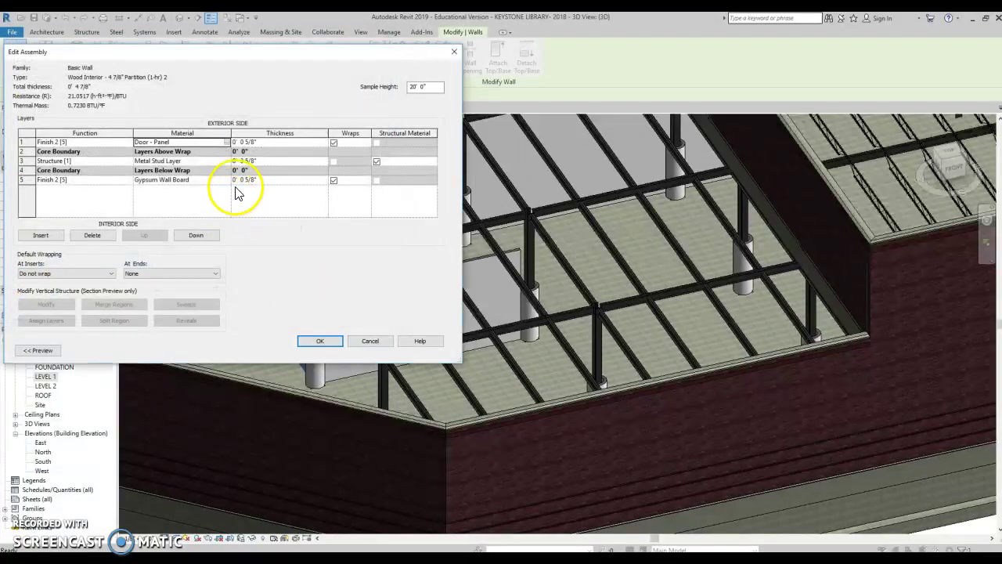
Assign Door - Panel to the interior-side finish layer as well and apply the wood partition type changes to the grid 1 wall.
{"action": "left_click", "coordinate": [225, 179]}
{"action": "scroll", "coordinate": [109, 220], "scroll_direction": "up", "scroll_amount": 3}
{"action": "left_click", "coordinate": [75, 205]}
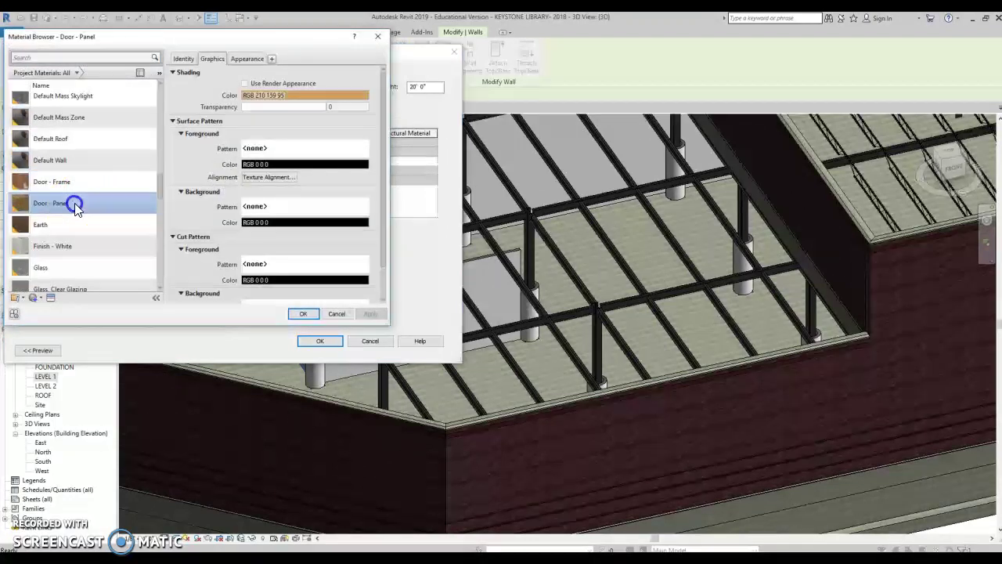
{"action": "left_click", "coordinate": [308, 314]}
{"action": "left_click", "coordinate": [321, 342]}
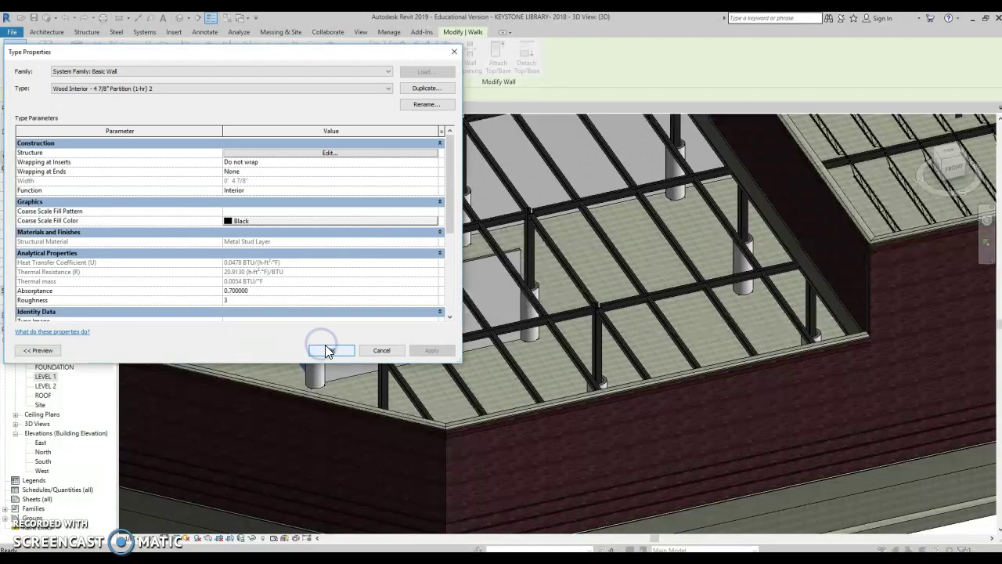
{"action": "left_click", "coordinate": [326, 349]}
Examine the wood-finished partition, the adjoining gypsum partition and the column enclosure between them, and the whole building in the 3D view.
{"action": "left_click", "coordinate": [376, 381]}
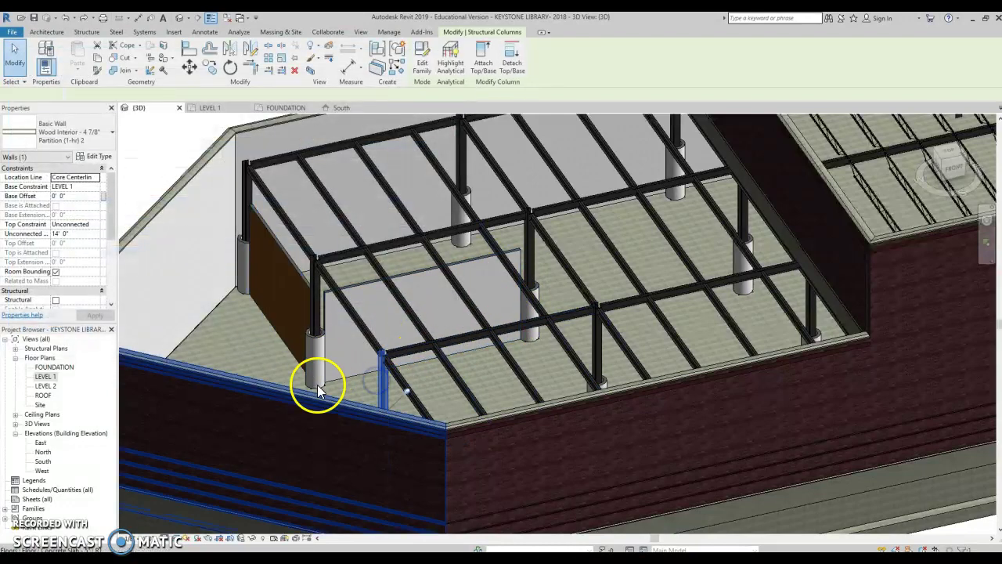
{"action": "key", "text": "Escape"}
{"action": "scroll", "coordinate": [274, 278], "scroll_direction": "up", "scroll_amount": 10}
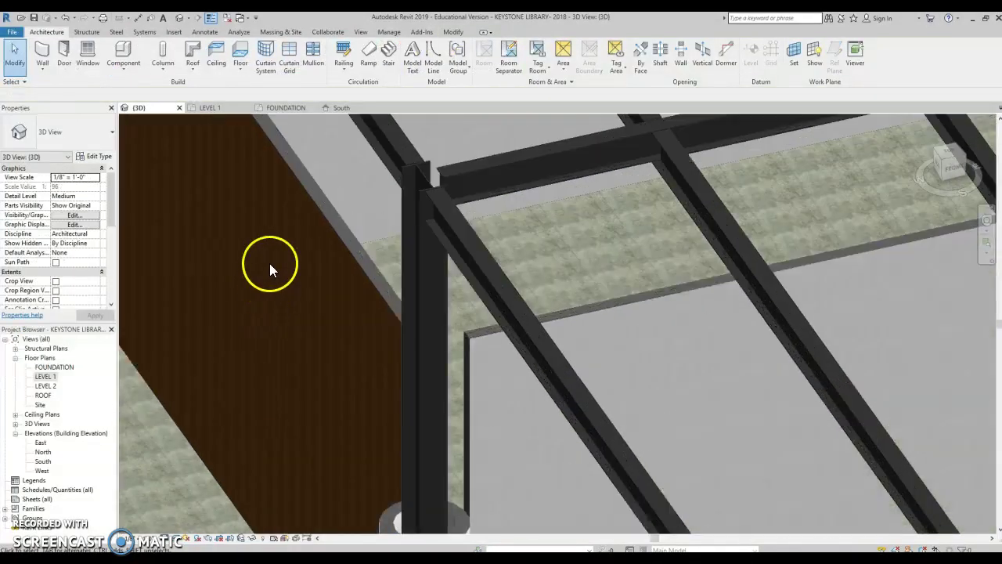
{"action": "scroll", "coordinate": [272, 274], "scroll_direction": "down", "scroll_amount": 8}
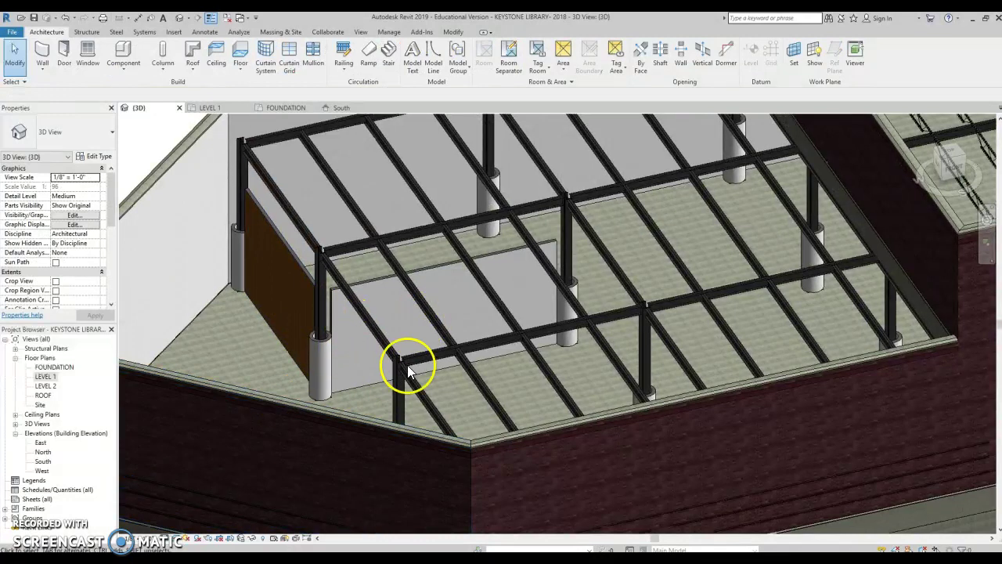
{"action": "left_click", "coordinate": [310, 342]}
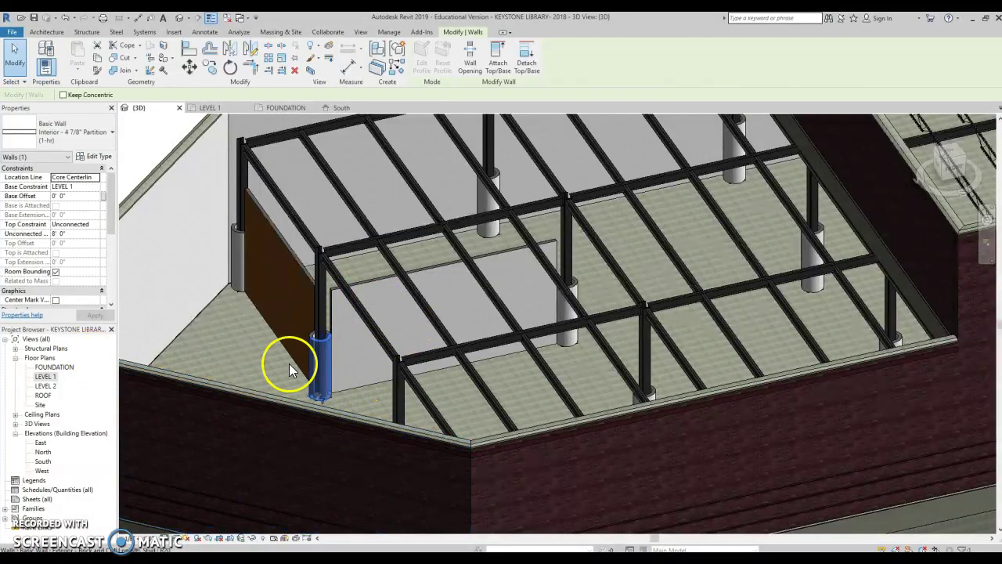
{"action": "left_click", "coordinate": [518, 248]}
{"action": "key", "text": "Escape"}
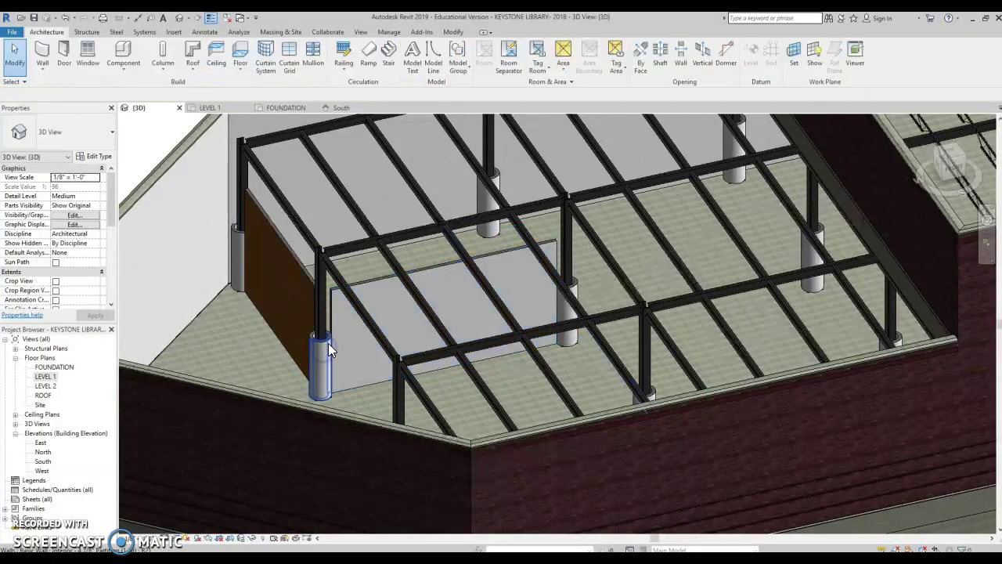
{"action": "left_click", "coordinate": [329, 349]}
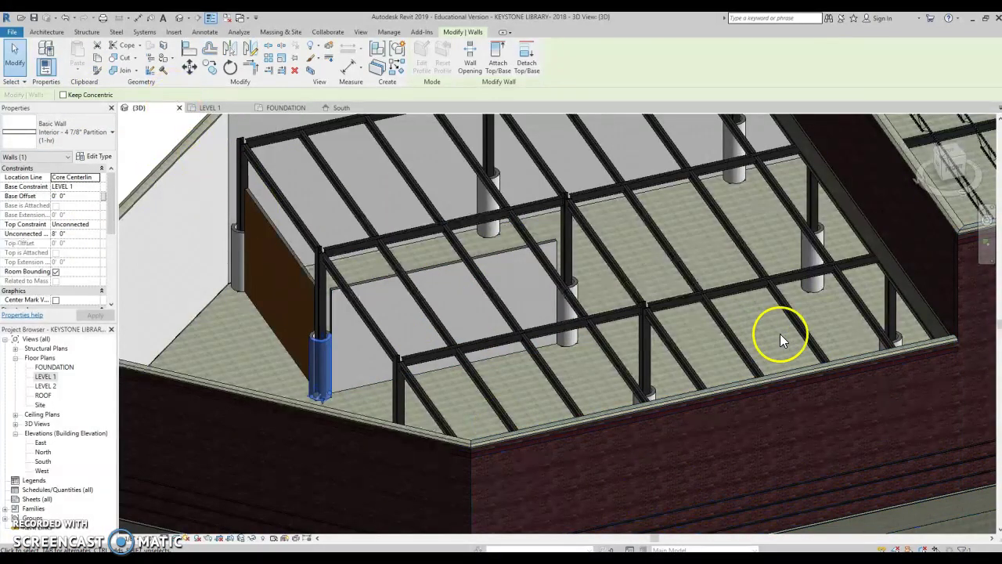
{"action": "left_click", "coordinate": [379, 417]}
{"action": "scroll", "coordinate": [403, 369], "scroll_direction": "down", "scroll_amount": 5}
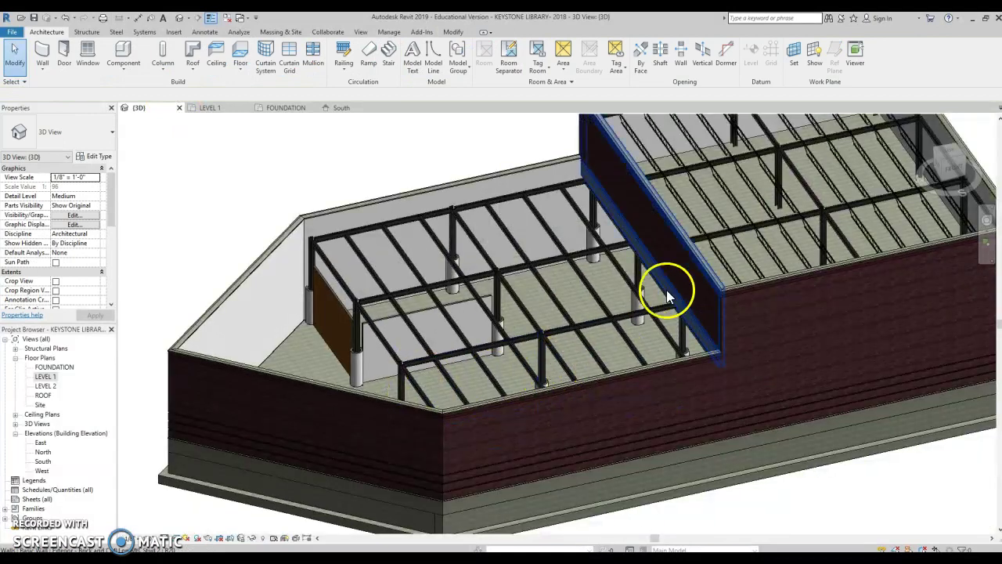
{"action": "scroll", "coordinate": [574, 363], "scroll_direction": "down", "scroll_amount": 3}
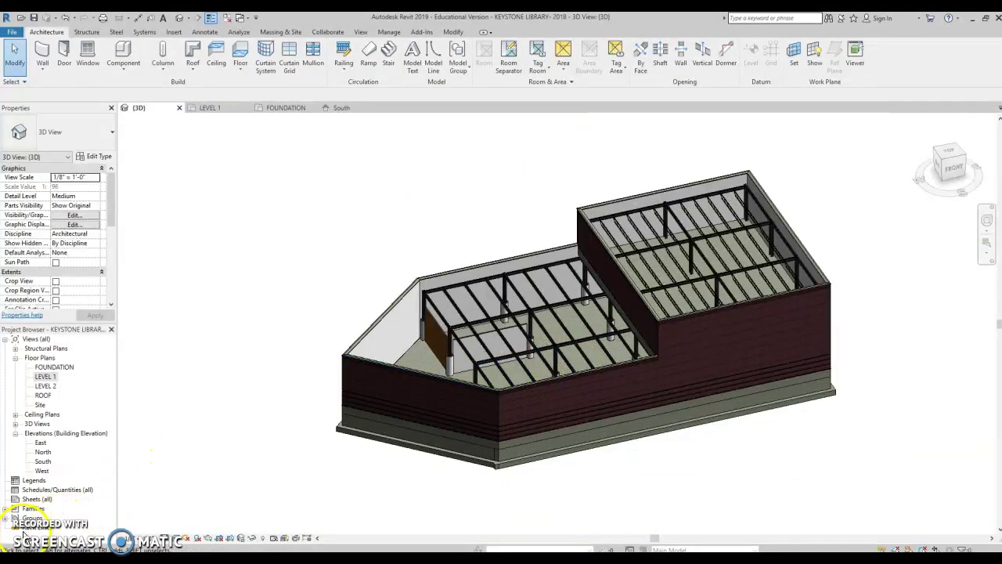